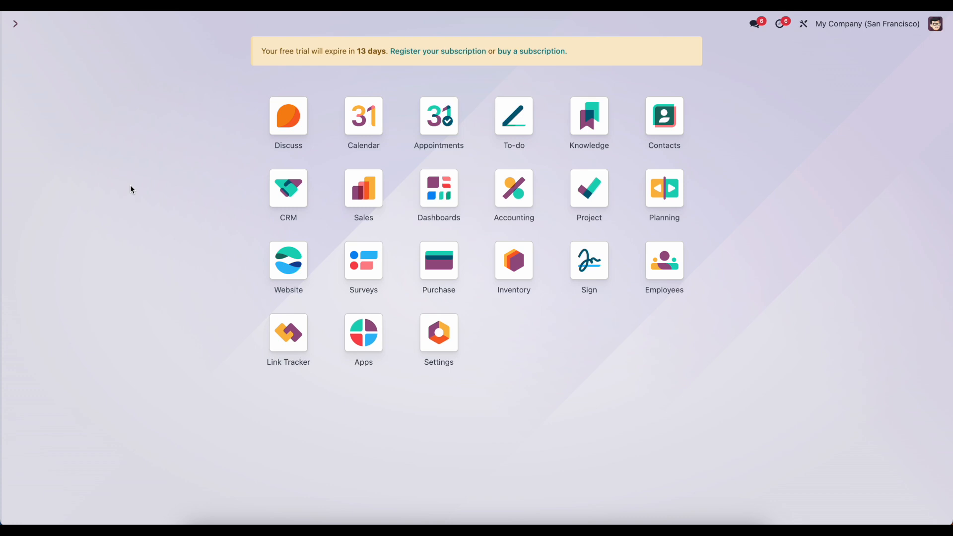
- Open the Sales app in Studio and show its webhook automations for the Sales Order model
{"action": "left_click", "coordinate": [364, 211]}
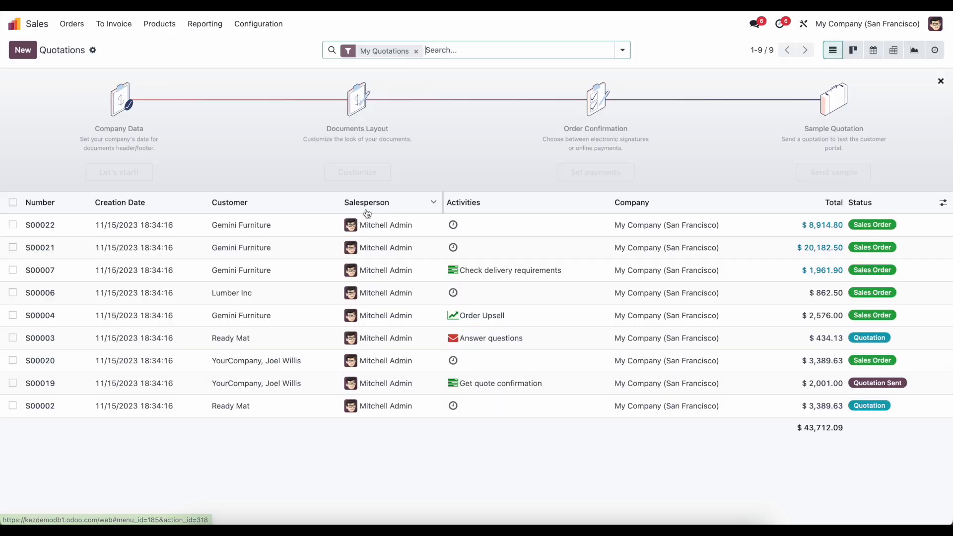
{"action": "left_click", "coordinate": [803, 24]}
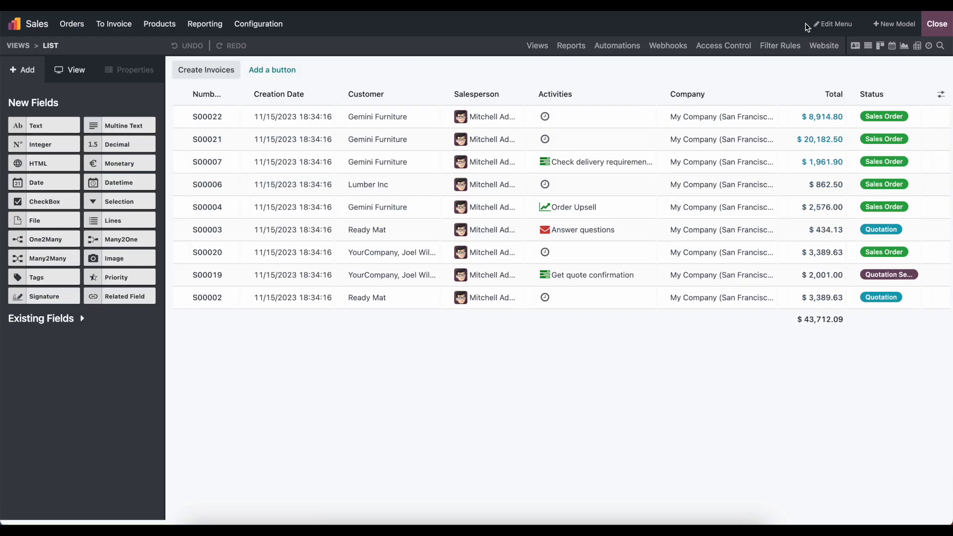
{"action": "left_click", "coordinate": [668, 53]}
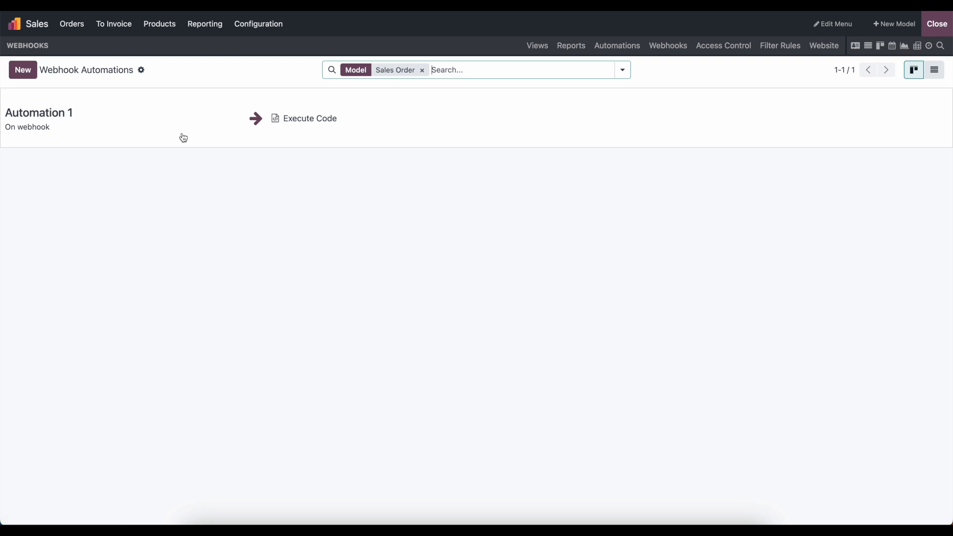
- Start a new webhook automation named Automation 2, keep the On webhook trigger, and review its target record expression
{"action": "left_click", "coordinate": [27, 72]}
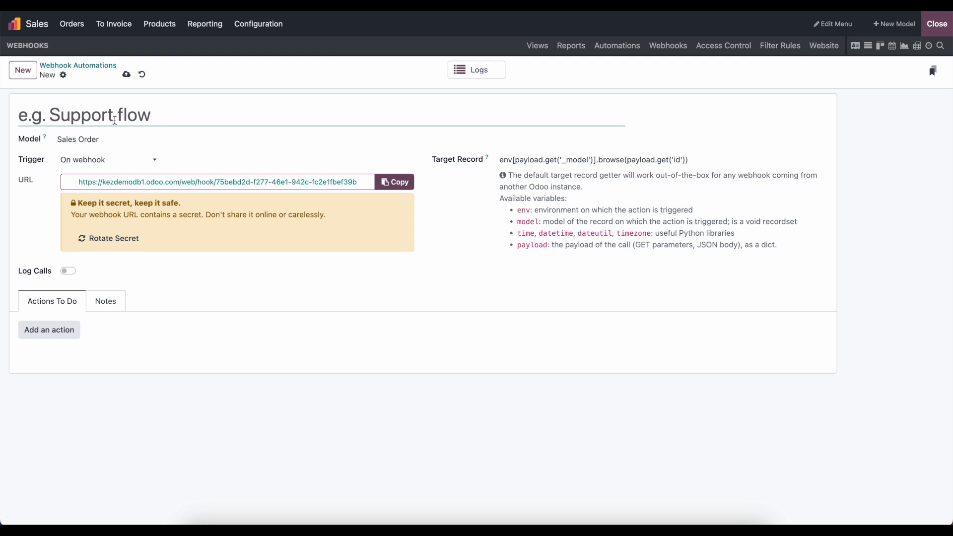
{"action": "type", "text": "Automation 2"}
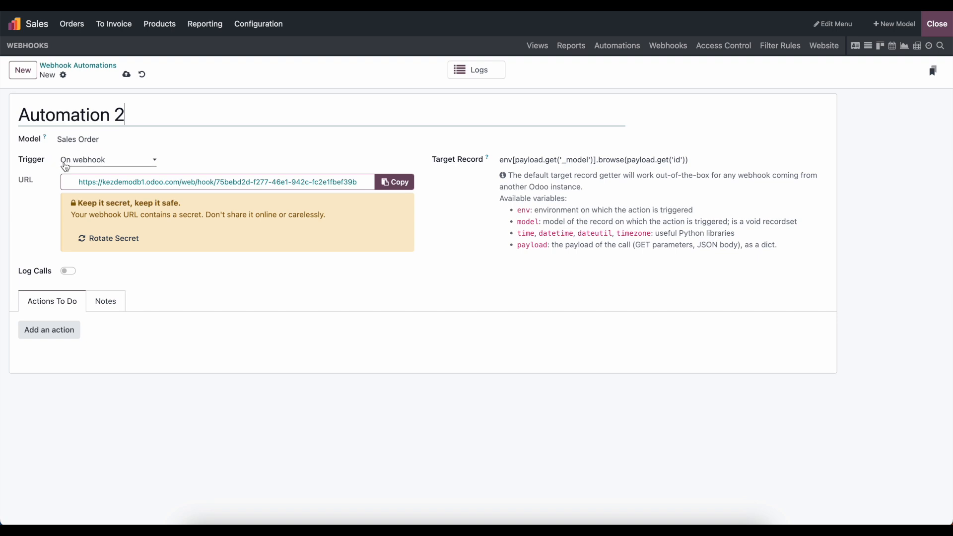
{"action": "left_click", "coordinate": [141, 162]}
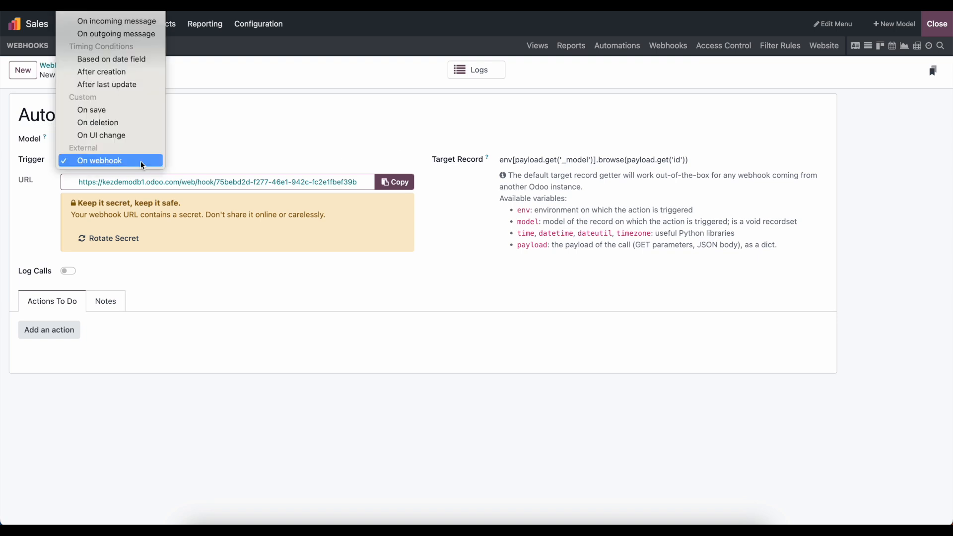
{"action": "left_click", "coordinate": [204, 159]}
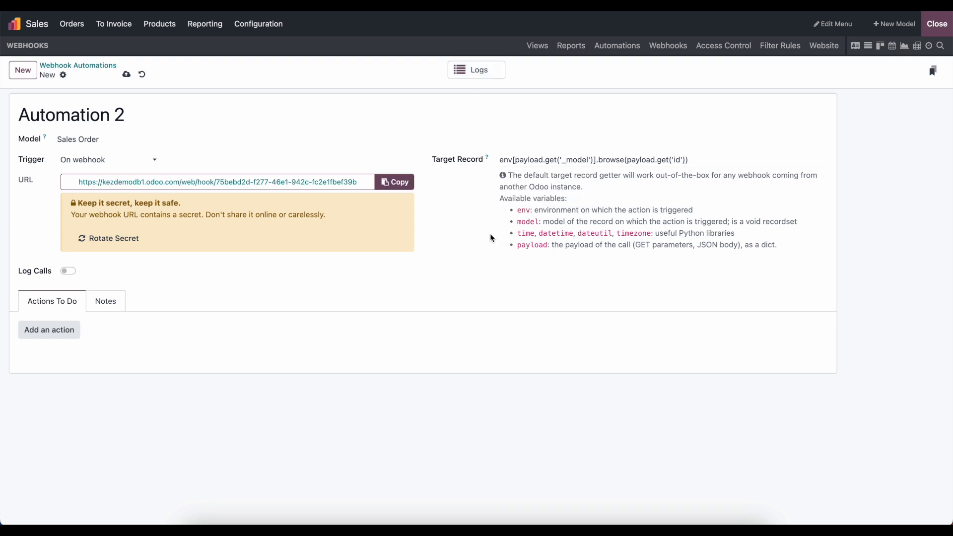
{"action": "left_click_drag", "start_coordinate": [500, 160], "coordinate": [691, 162]}
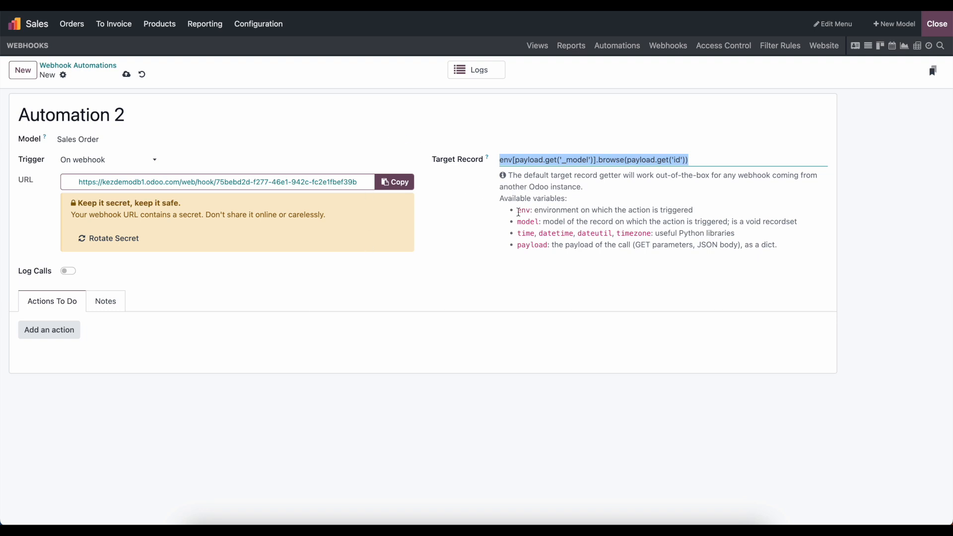
{"action": "left_click", "coordinate": [239, 313]}
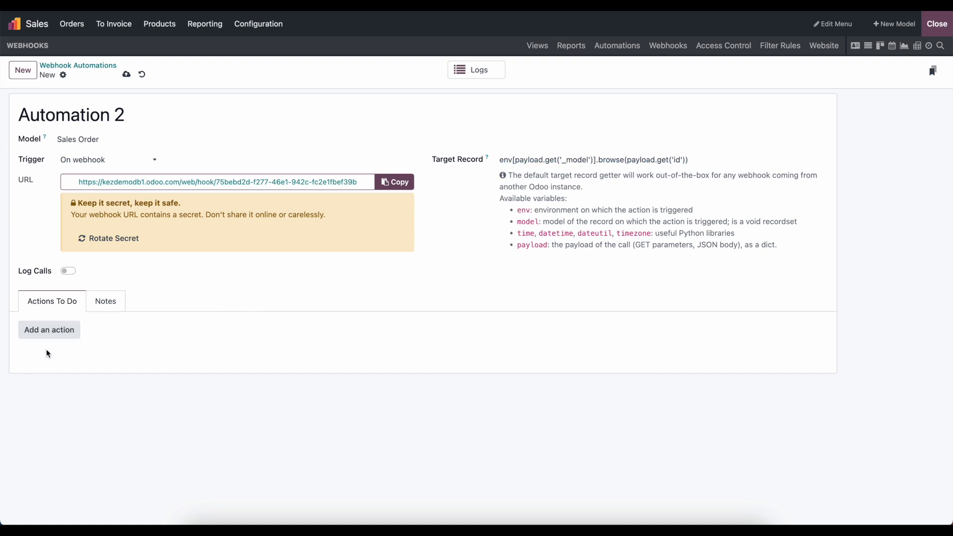
- Try a Send Email action and look through its email templates, then discard the action and the unsaved automation
{"action": "left_click", "coordinate": [53, 335]}
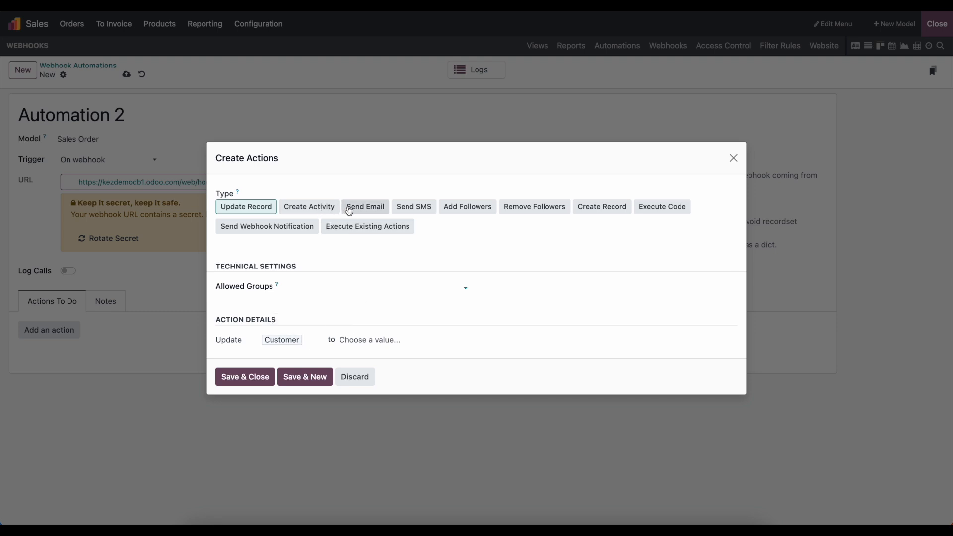
{"action": "left_click", "coordinate": [366, 208]}
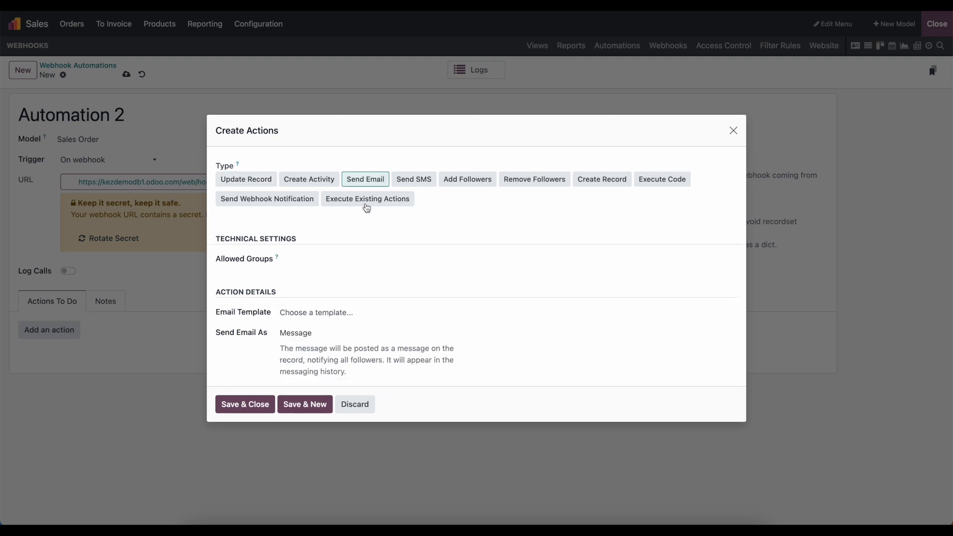
{"action": "left_click", "coordinate": [341, 311]}
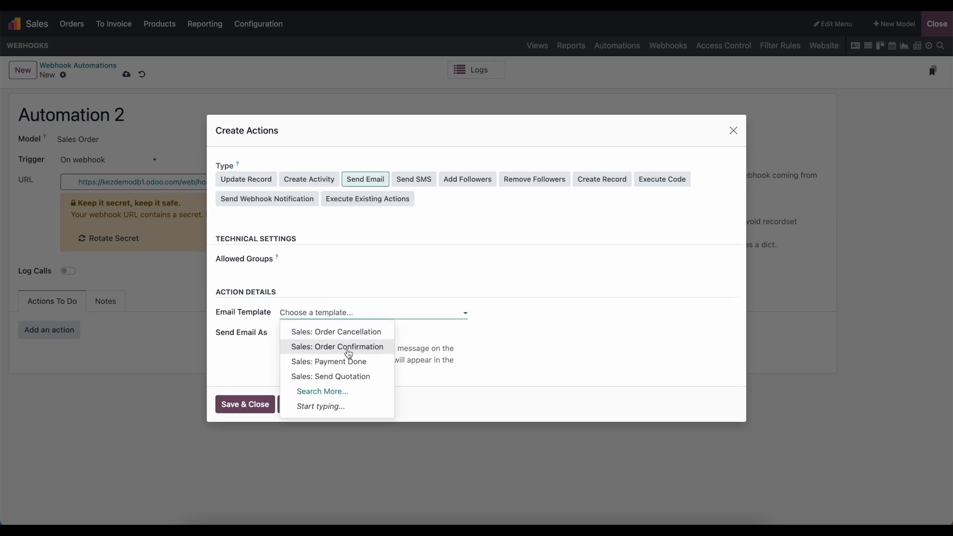
{"action": "left_click", "coordinate": [529, 305]}
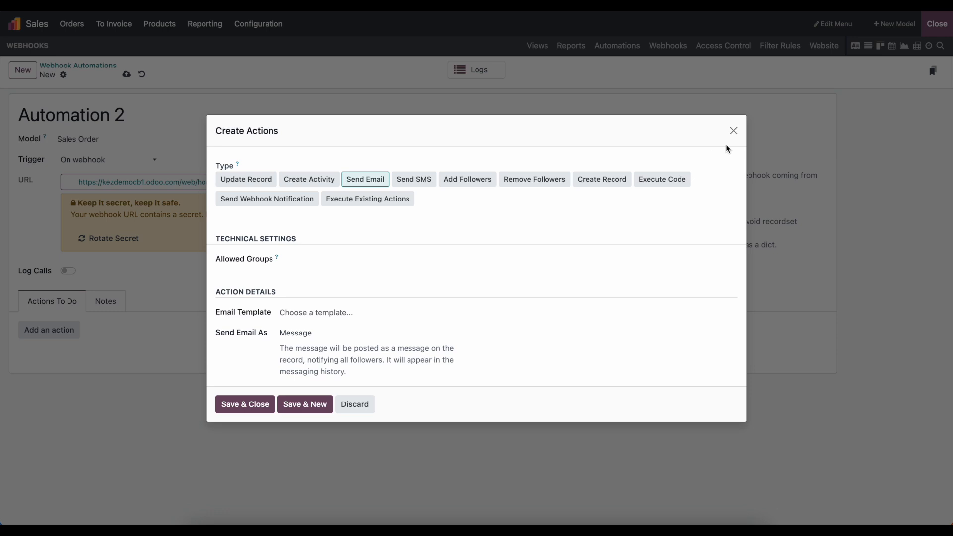
{"action": "left_click", "coordinate": [733, 131]}
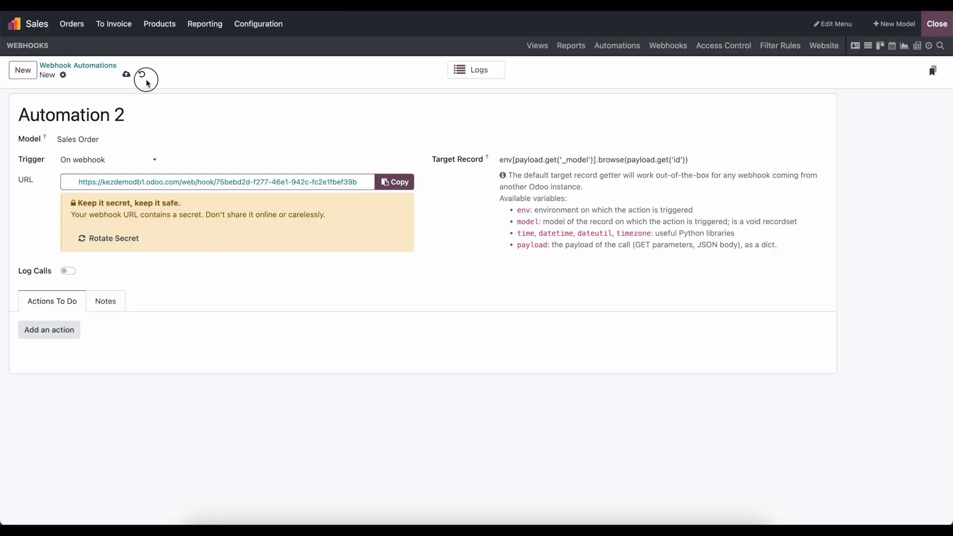
{"action": "left_click", "coordinate": [142, 74]}
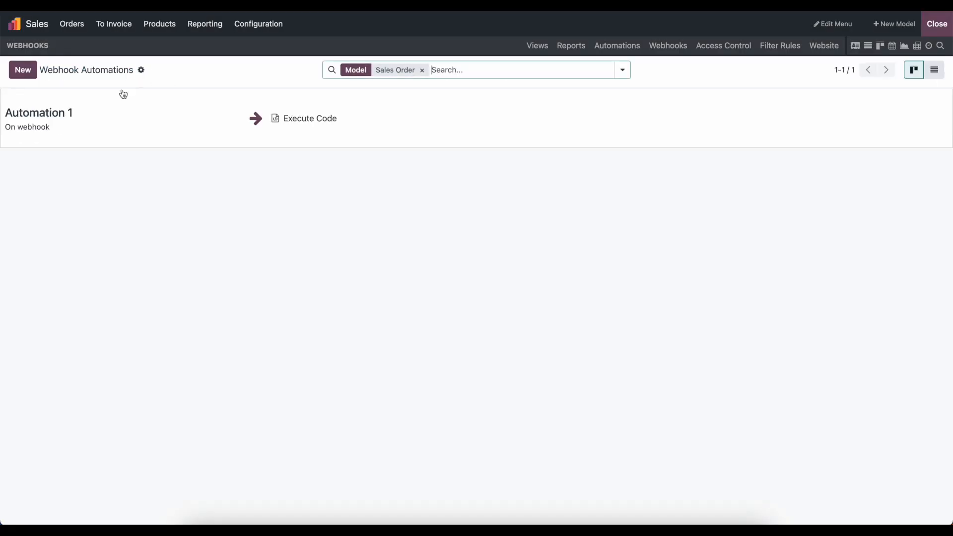
- Open Automation 1 and examine its target record expression, including the model, payload and id parts
{"action": "left_click", "coordinate": [130, 127]}
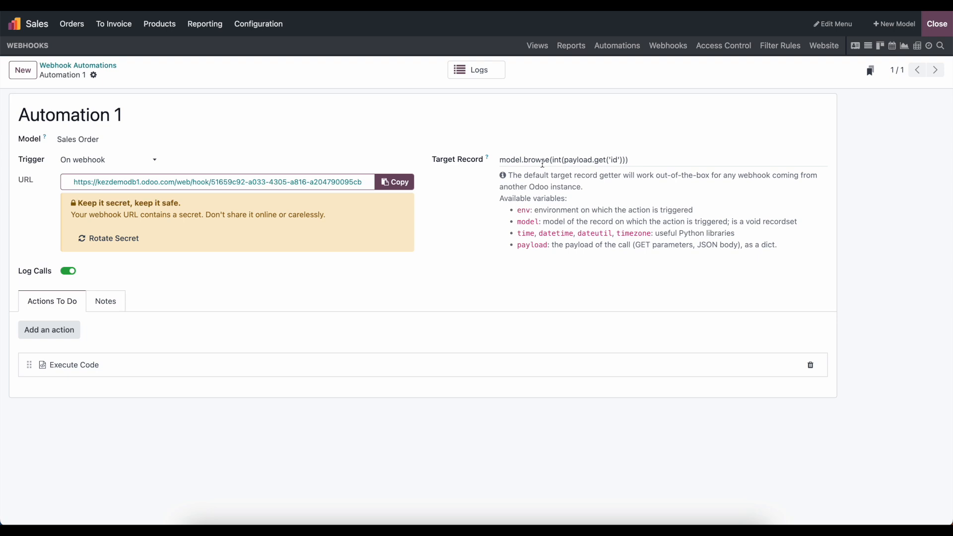
{"action": "double_click", "coordinate": [509, 160]}
{"action": "double_click", "coordinate": [530, 222]}
{"action": "left_click", "coordinate": [515, 224]}
{"action": "left_click_drag", "start_coordinate": [516, 226], "coordinate": [707, 221]}
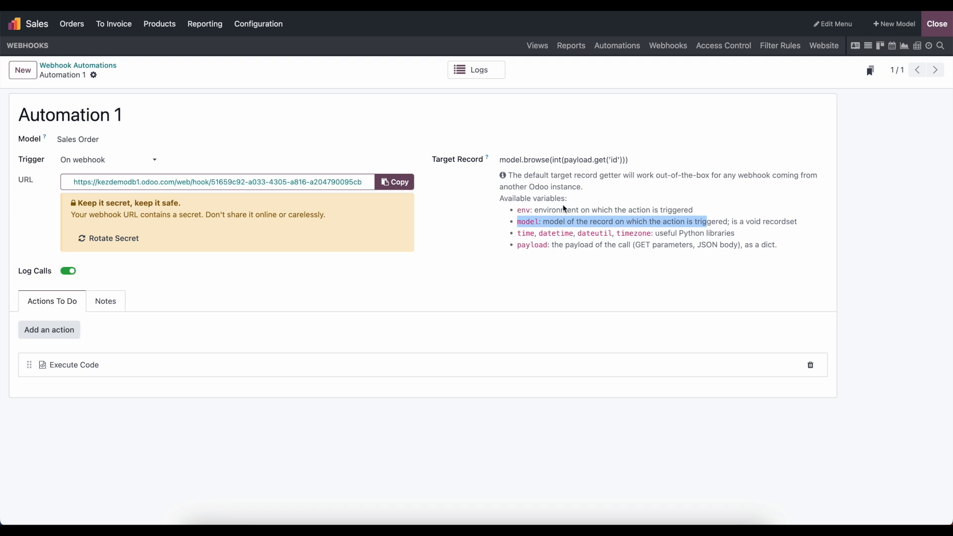
{"action": "left_click", "coordinate": [569, 161]}
{"action": "double_click", "coordinate": [569, 161]}
{"action": "double_click", "coordinate": [599, 160]}
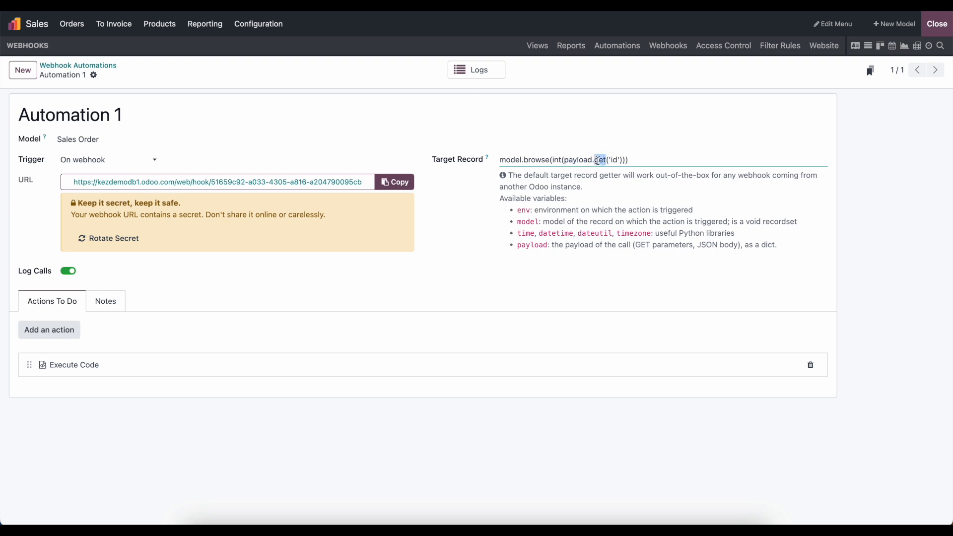
{"action": "double_click", "coordinate": [614, 159]}
{"action": "left_click", "coordinate": [555, 185]}
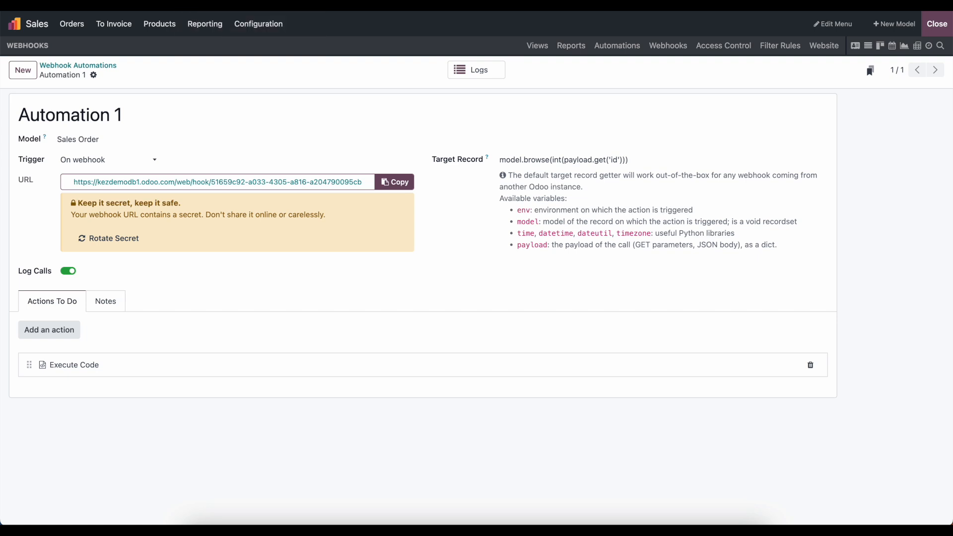
- Switch to Postman and compare the POST request's address with the webhook URL of Automation 1 in Odoo
{"action": "left_click", "coordinate": [233, 5]}
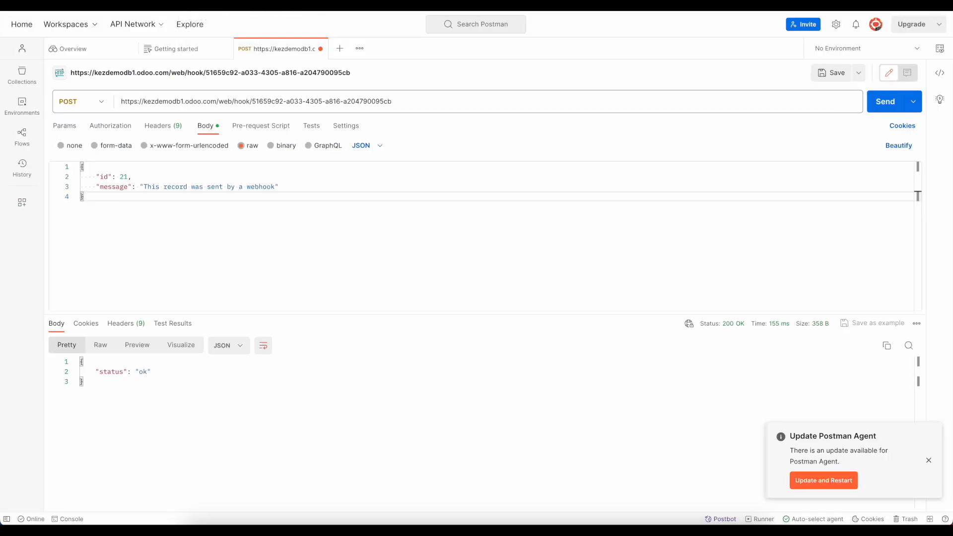
{"action": "left_click", "coordinate": [154, 5]}
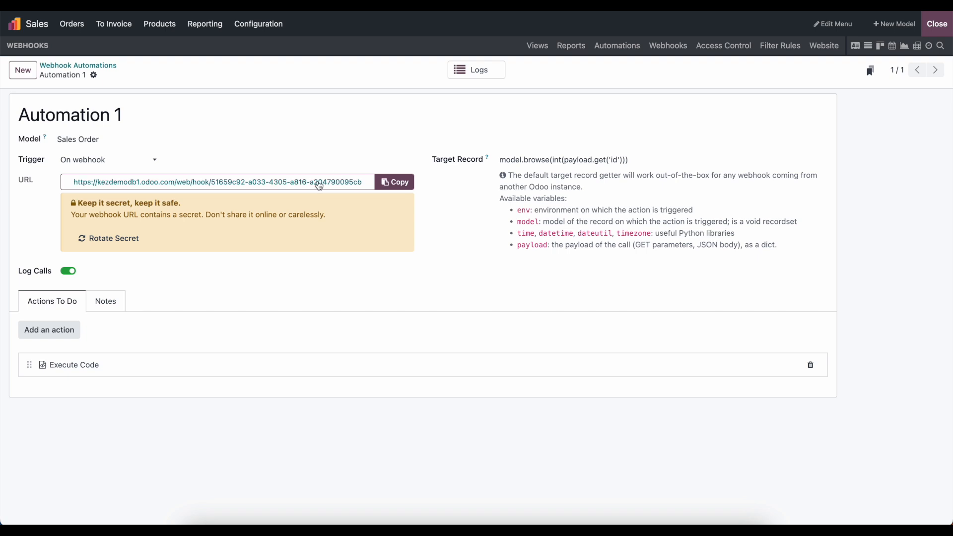
{"action": "left_click", "coordinate": [244, 5]}
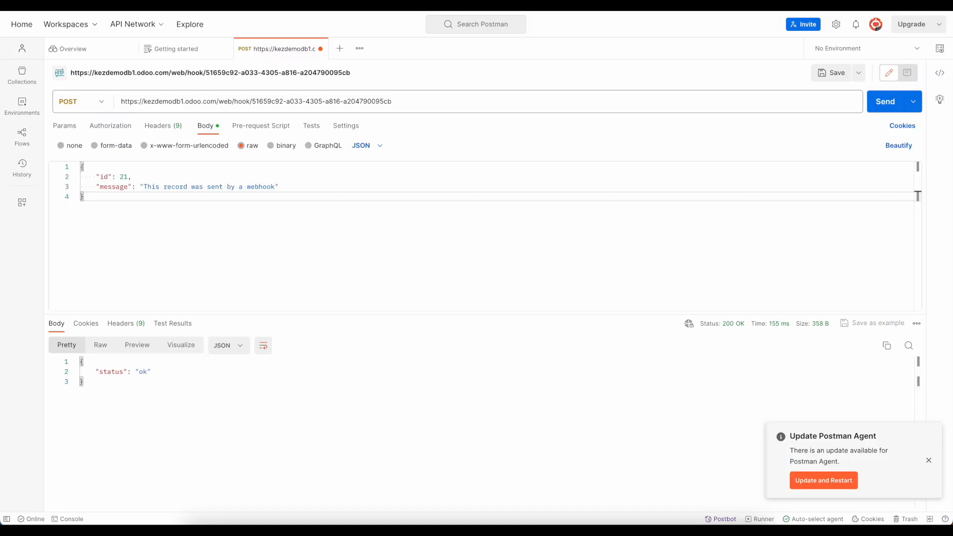
{"action": "left_click_drag", "start_coordinate": [123, 101], "coordinate": [392, 102]}
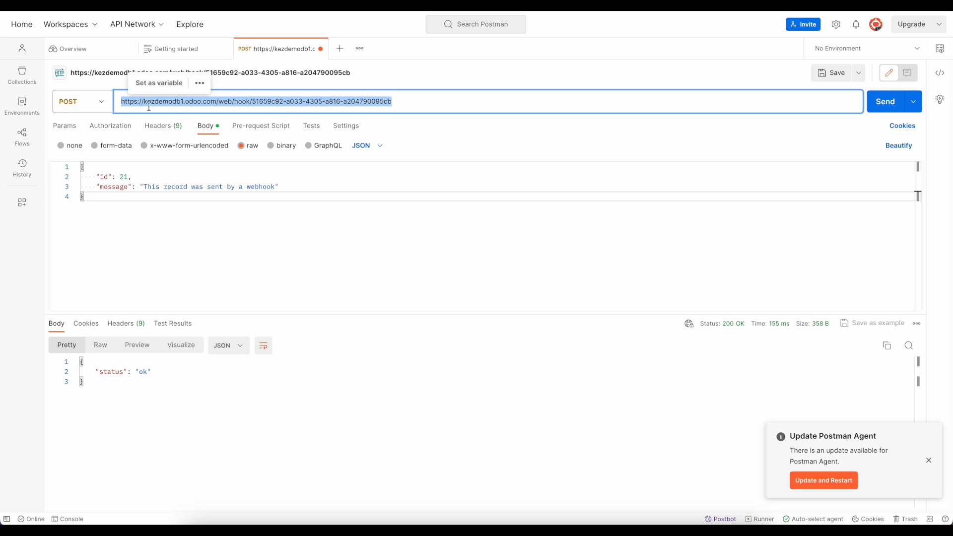
{"action": "left_click", "coordinate": [357, 227]}
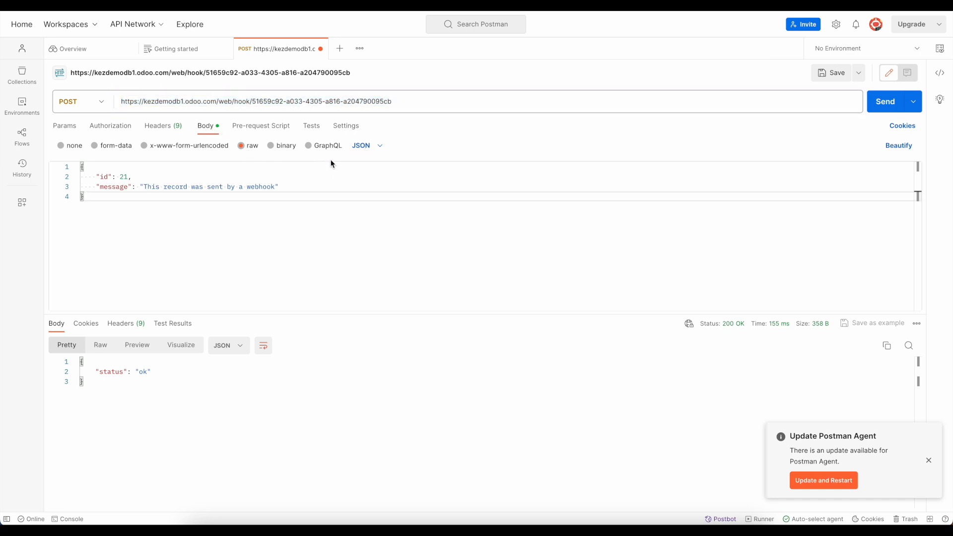
- Examine the id and message keys and their values in the request's raw JSON body
{"action": "left_click_drag", "start_coordinate": [93, 177], "coordinate": [154, 177]}
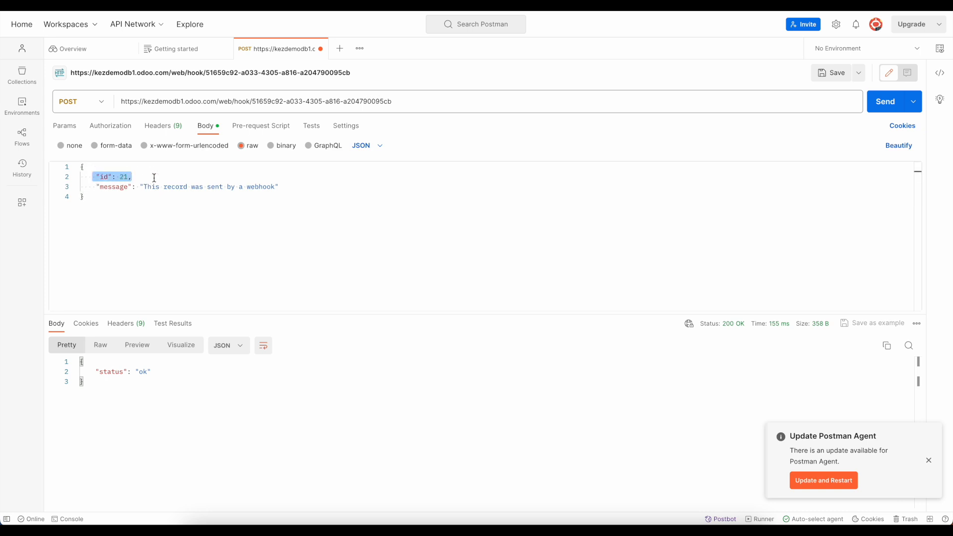
{"action": "left_click_drag", "start_coordinate": [89, 187], "coordinate": [297, 192]}
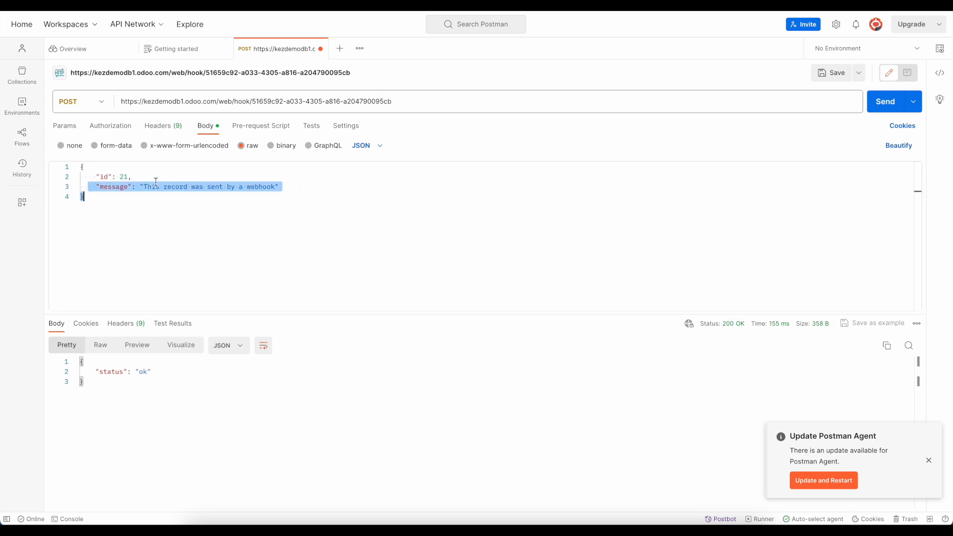
{"action": "left_click", "coordinate": [102, 177]}
{"action": "double_click", "coordinate": [123, 177]}
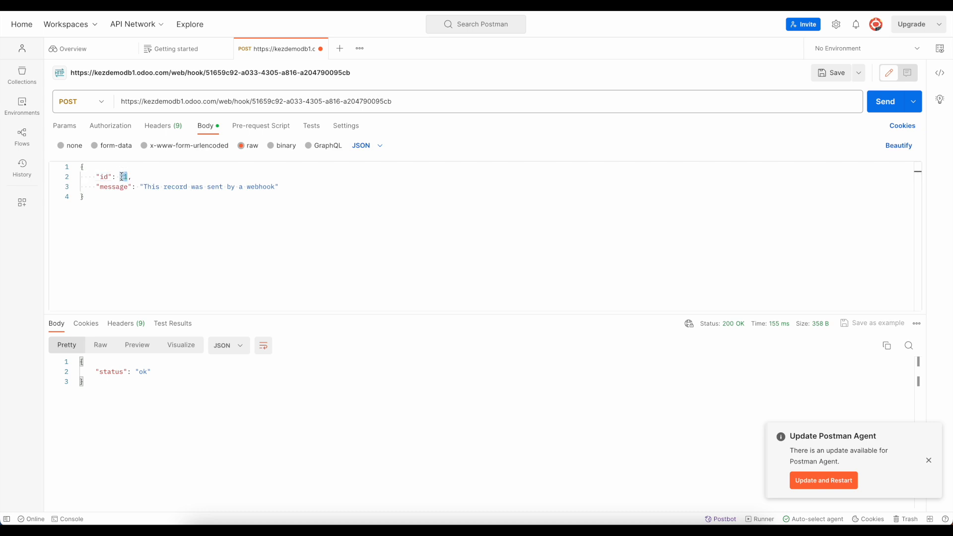
{"action": "double_click", "coordinate": [114, 187]}
{"action": "left_click_drag", "start_coordinate": [143, 187], "coordinate": [273, 186]}
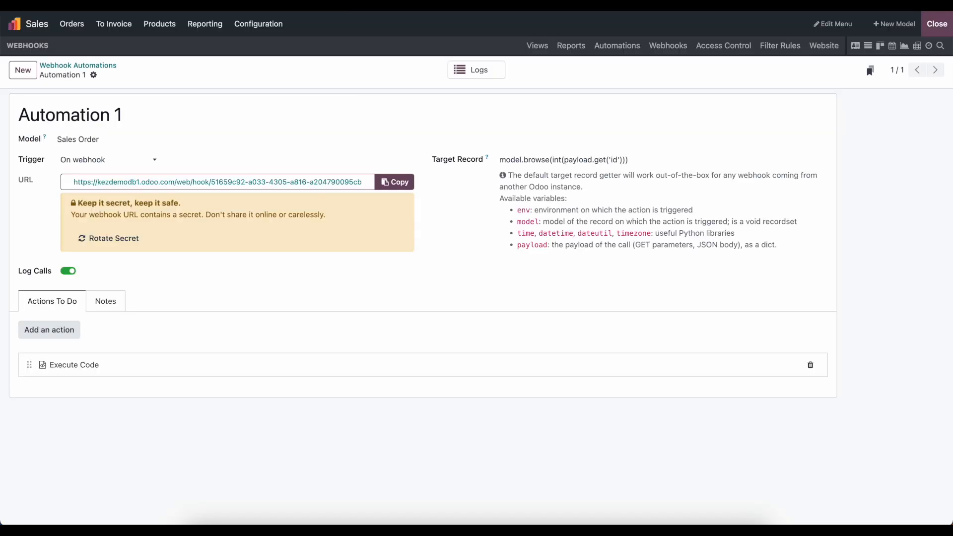
- Back in Odoo, open Automation 1's Execute Code action and examine how its try/except block reads JSON data and HTTP parameters
{"action": "left_click", "coordinate": [102, 365]}
{"action": "scroll", "coordinate": [288, 341], "scroll_direction": "down", "scroll_amount": 1}
{"action": "scroll", "coordinate": [287, 341], "scroll_direction": "down", "scroll_amount": 1}
{"action": "left_click", "coordinate": [276, 338]}
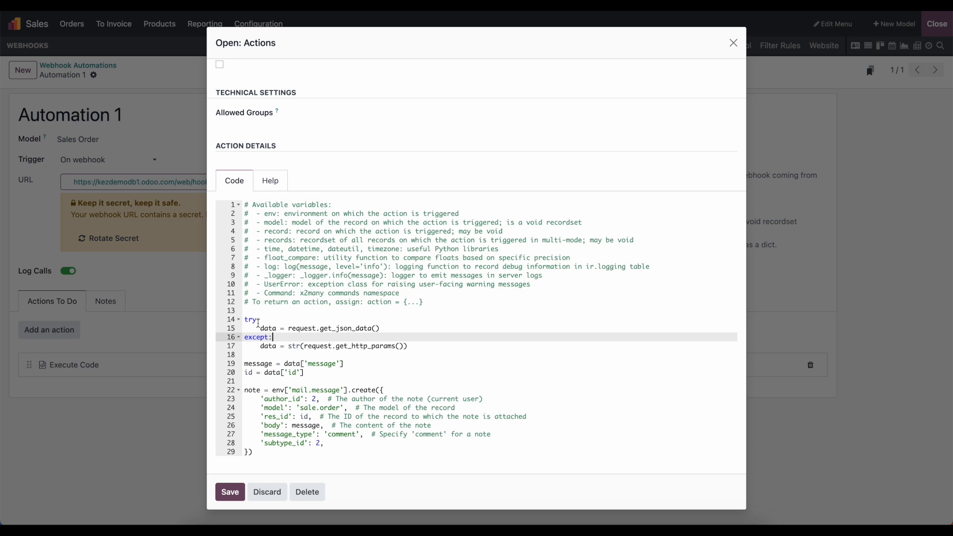
{"action": "scroll", "coordinate": [258, 324], "scroll_direction": "up", "scroll_amount": 2}
{"action": "scroll", "coordinate": [258, 323], "scroll_direction": "down", "scroll_amount": 2}
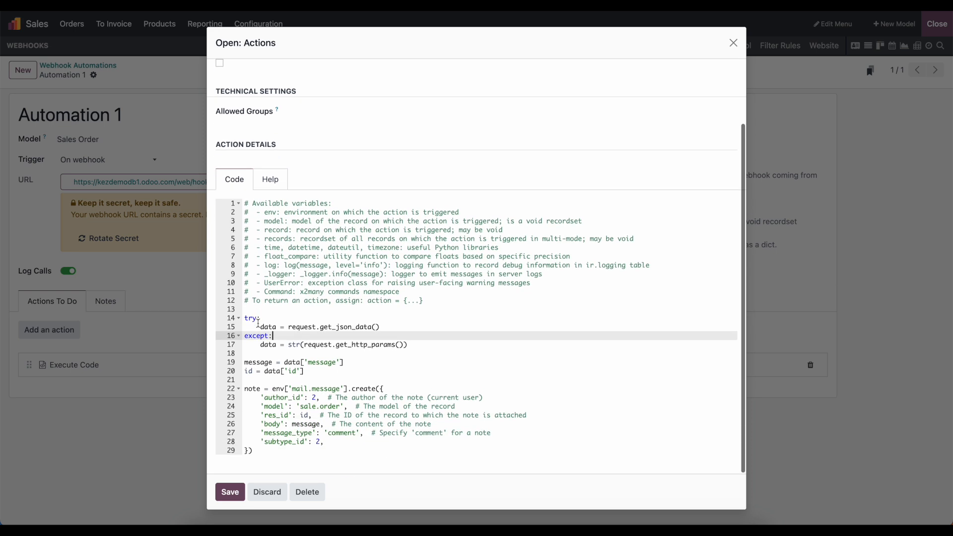
{"action": "double_click", "coordinate": [318, 327]}
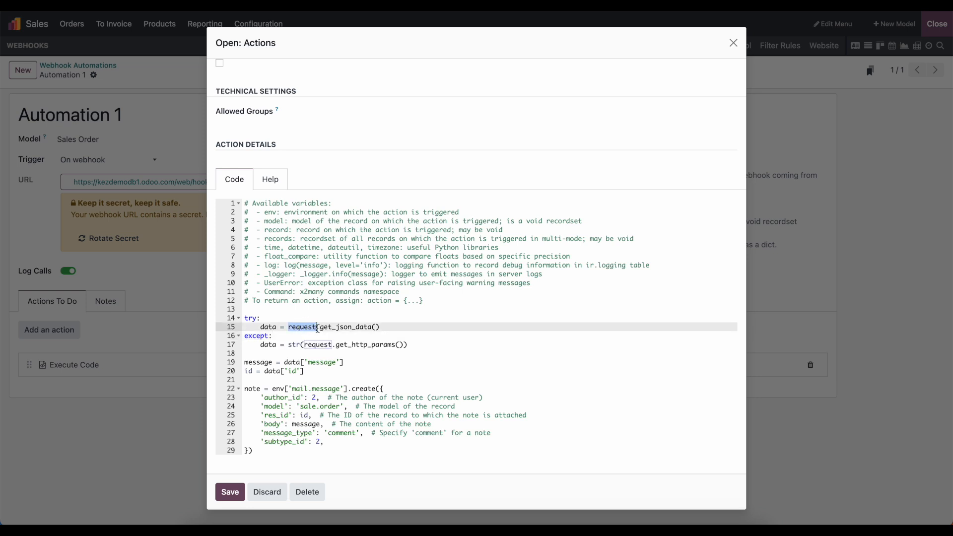
{"action": "left_click_drag", "start_coordinate": [320, 327], "coordinate": [382, 328]}
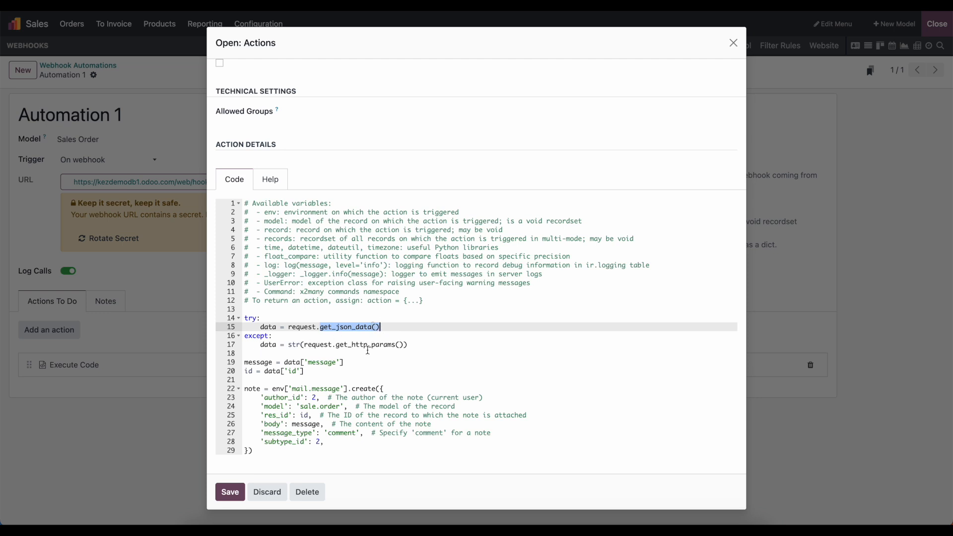
{"action": "left_click_drag", "start_coordinate": [403, 344], "coordinate": [336, 345]}
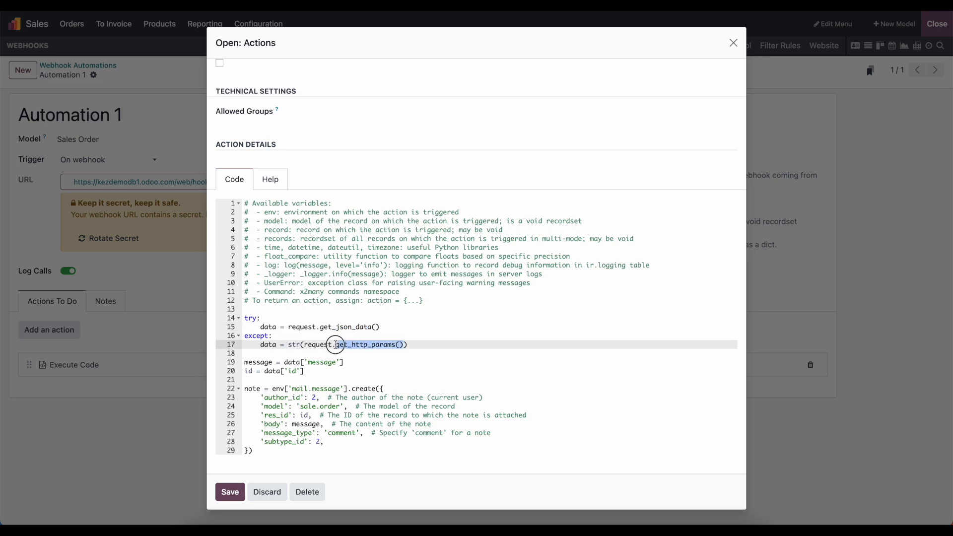
{"action": "left_click_drag", "start_coordinate": [260, 326], "coordinate": [371, 328]}
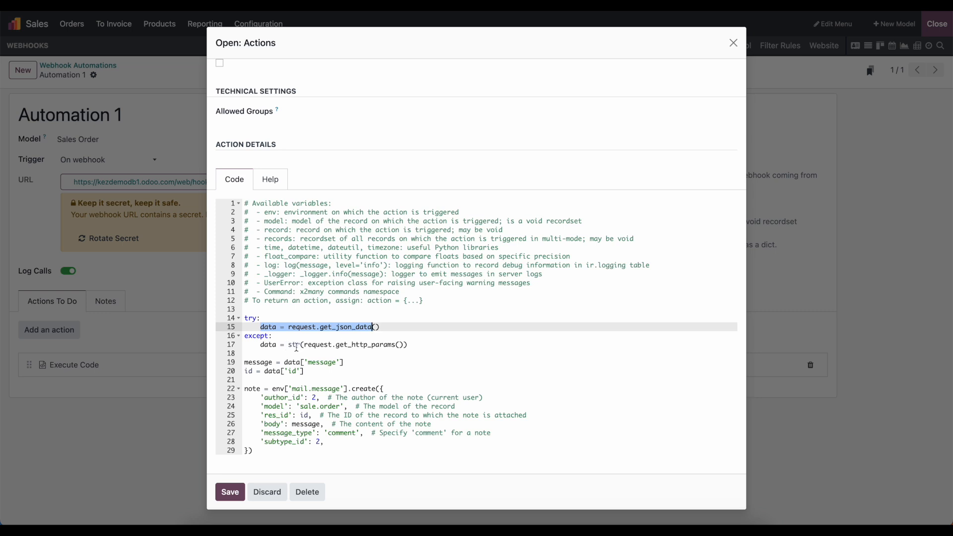
{"action": "left_click_drag", "start_coordinate": [304, 344], "coordinate": [381, 346]}
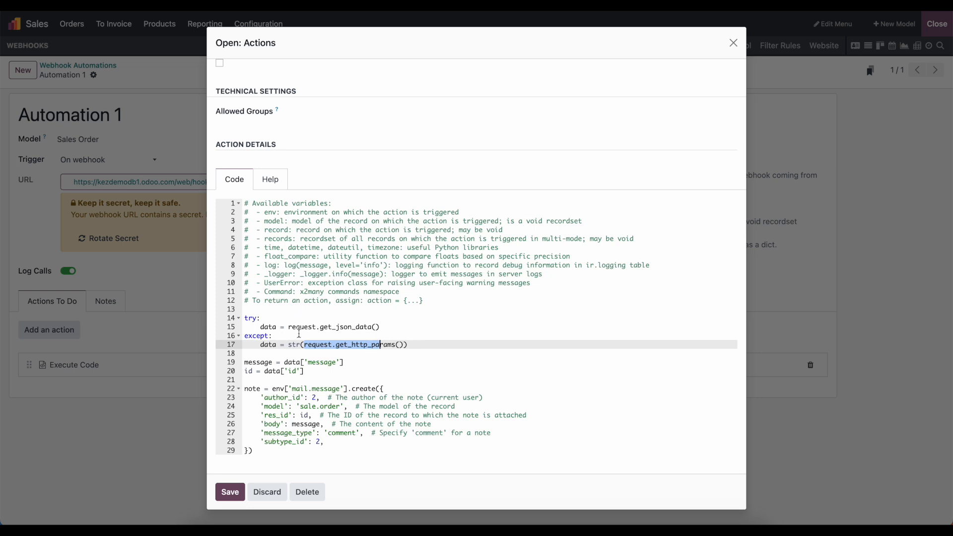
- Examine how the code stores the JSON data in the data variable and extracts its message and id values
{"action": "left_click_drag", "start_coordinate": [316, 327], "coordinate": [408, 327]}
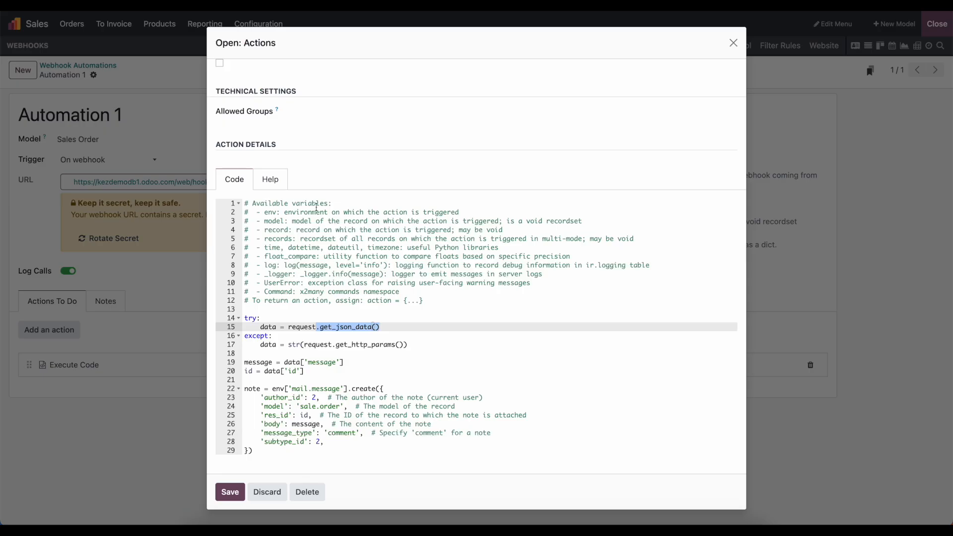
{"action": "left_click", "coordinate": [262, 328]}
{"action": "double_click", "coordinate": [267, 327]}
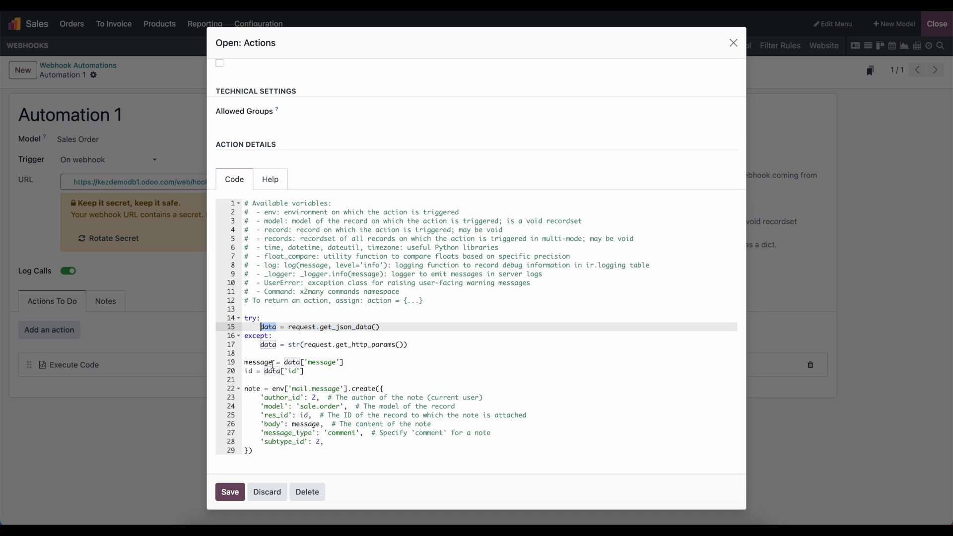
{"action": "left_click", "coordinate": [297, 363]}
{"action": "double_click", "coordinate": [321, 363]}
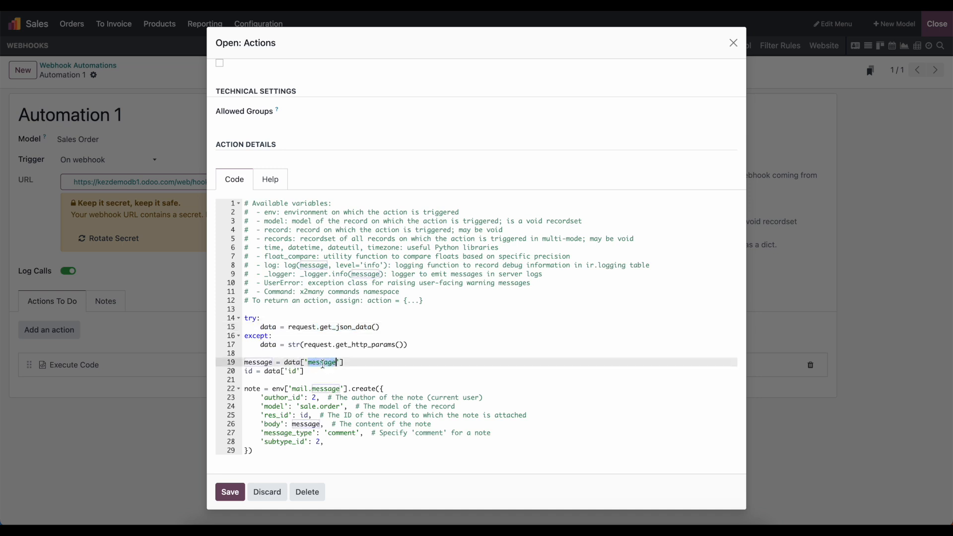
{"action": "double_click", "coordinate": [292, 372]}
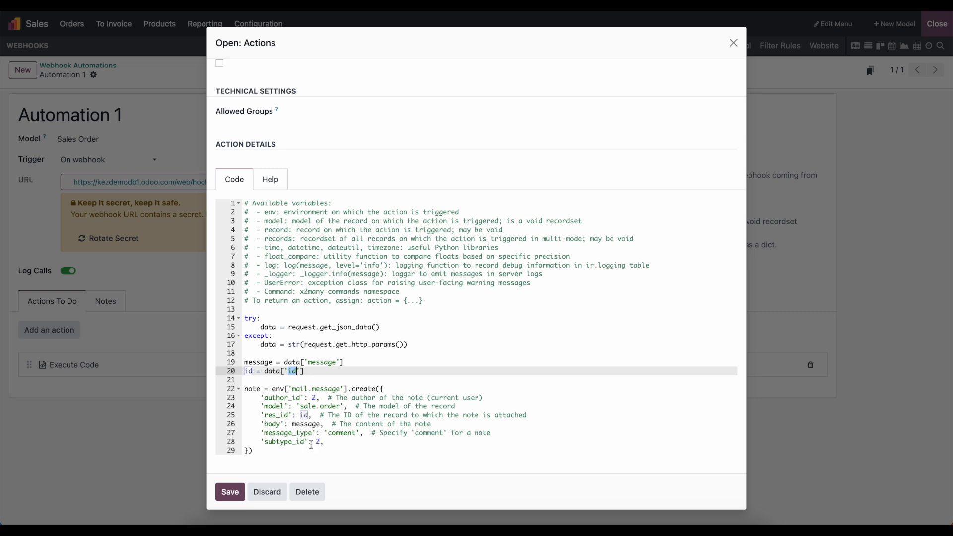
- Examine the mail.message create call's field assignments, including author_id, res_id, body, message_type and subtype_id
{"action": "double_click", "coordinate": [302, 399]}
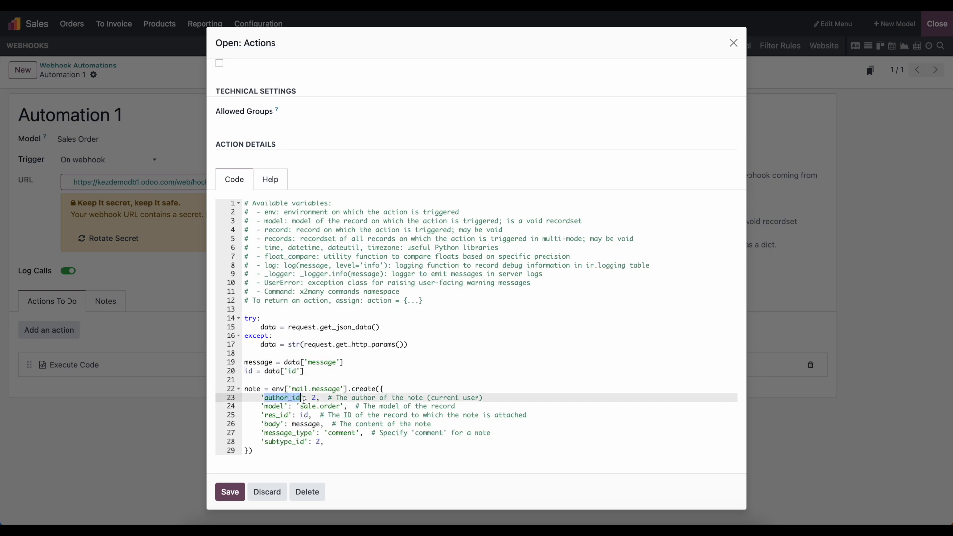
{"action": "left_click", "coordinate": [313, 398]}
{"action": "double_click", "coordinate": [303, 415]}
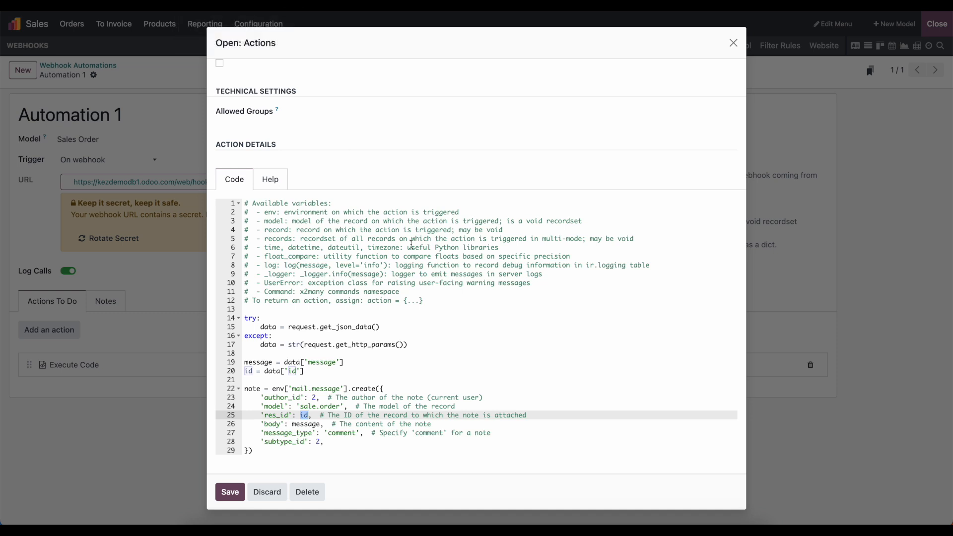
{"action": "double_click", "coordinate": [296, 424]}
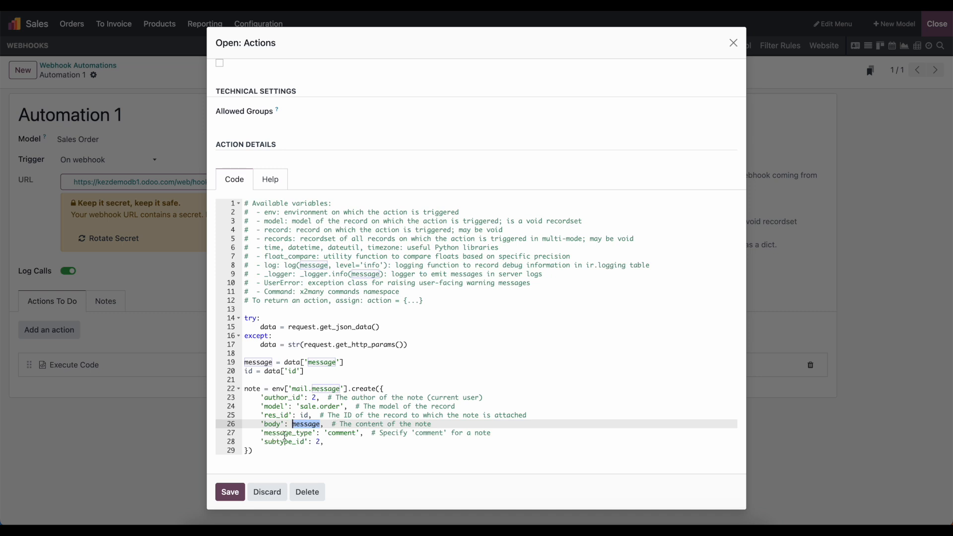
{"action": "double_click", "coordinate": [335, 433]}
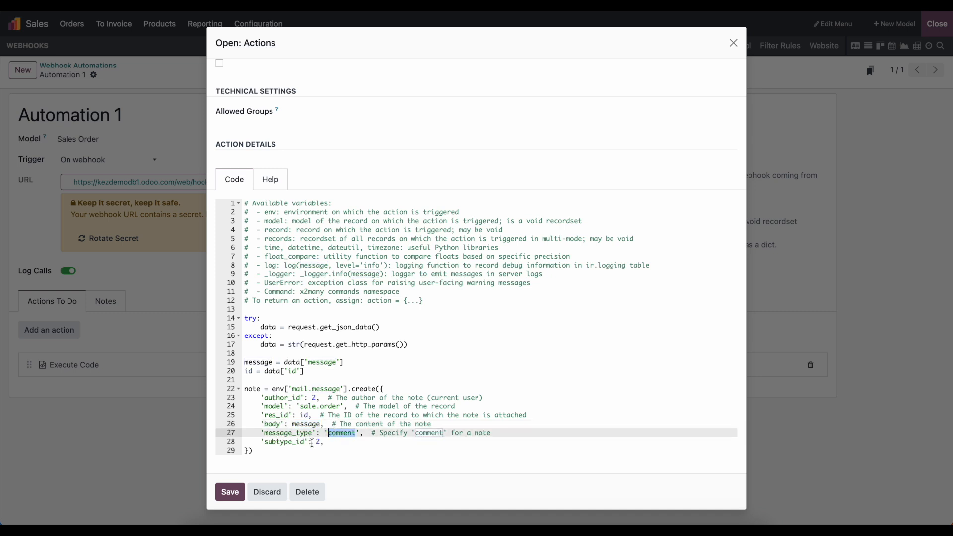
{"action": "double_click", "coordinate": [317, 442]}
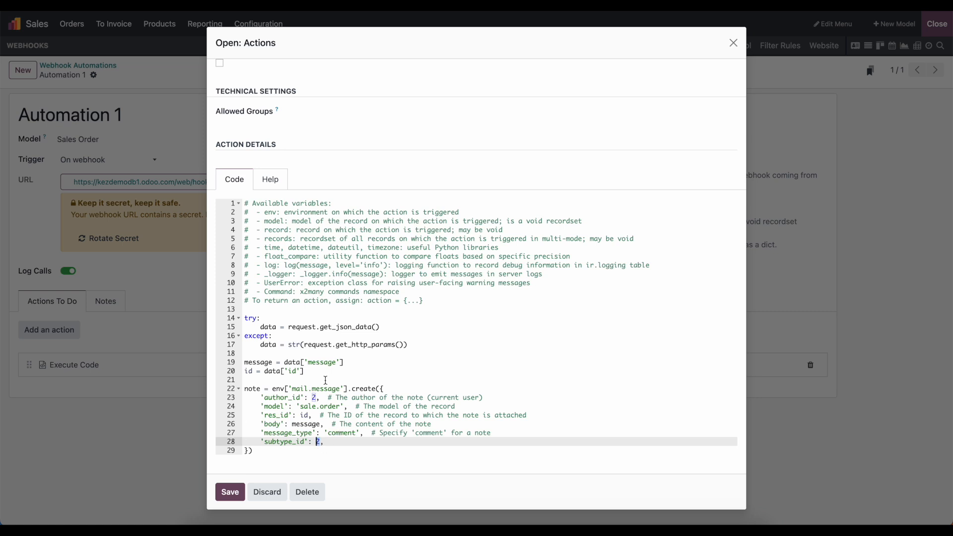
- Review the request object and its get_json_data() call in the try block of the code
{"action": "scroll", "coordinate": [325, 378], "scroll_direction": "up", "scroll_amount": 2}
{"action": "scroll", "coordinate": [325, 381], "scroll_direction": "down", "scroll_amount": 2}
{"action": "left_click", "coordinate": [297, 327]}
{"action": "double_click", "coordinate": [298, 327]}
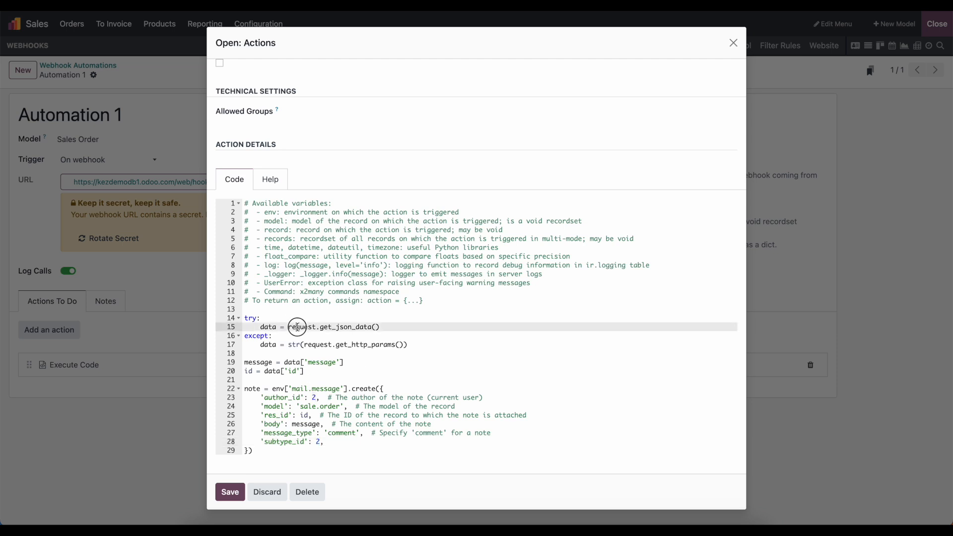
{"action": "left_click", "coordinate": [319, 327]}
{"action": "left_click_drag", "start_coordinate": [319, 328], "coordinate": [387, 329]}
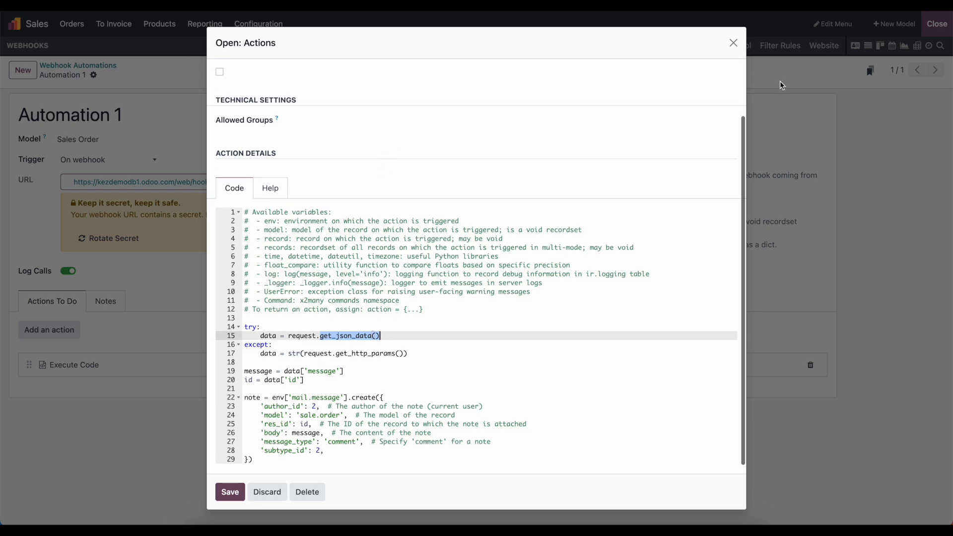
- Close the Execute Code action, leave Studio, and open sales order S00007 from the quotations list
{"action": "left_click", "coordinate": [733, 43]}
{"action": "left_click", "coordinate": [937, 24]}
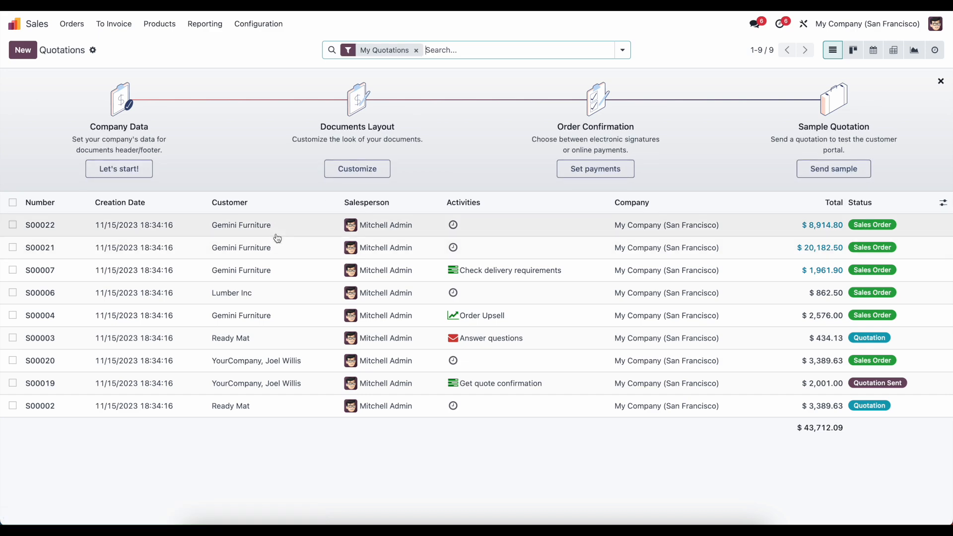
{"action": "left_click", "coordinate": [240, 271]}
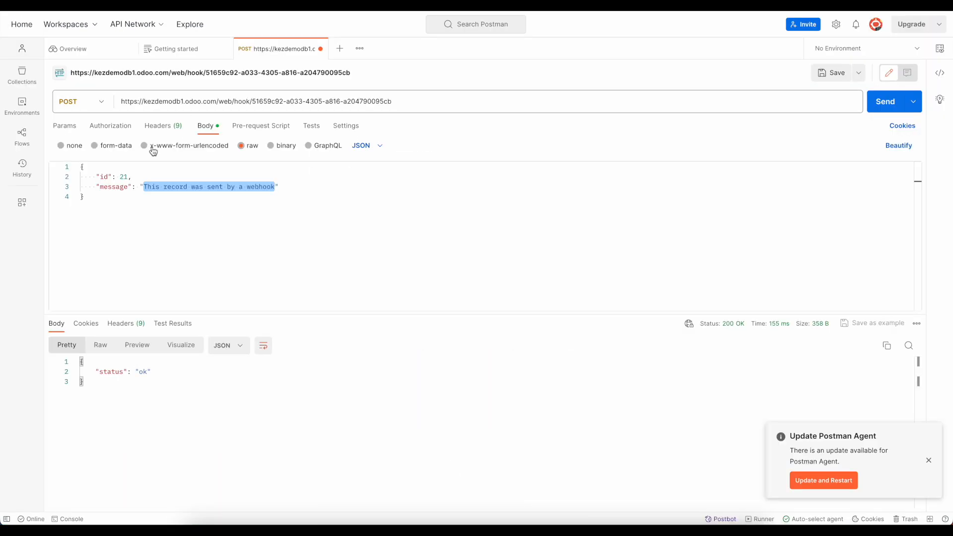
- In Postman, set the id in the request's JSON body to 7 and send the POST request
{"action": "double_click", "coordinate": [124, 177]}
{"action": "type", "text": "7"}
{"action": "left_click", "coordinate": [164, 200]}
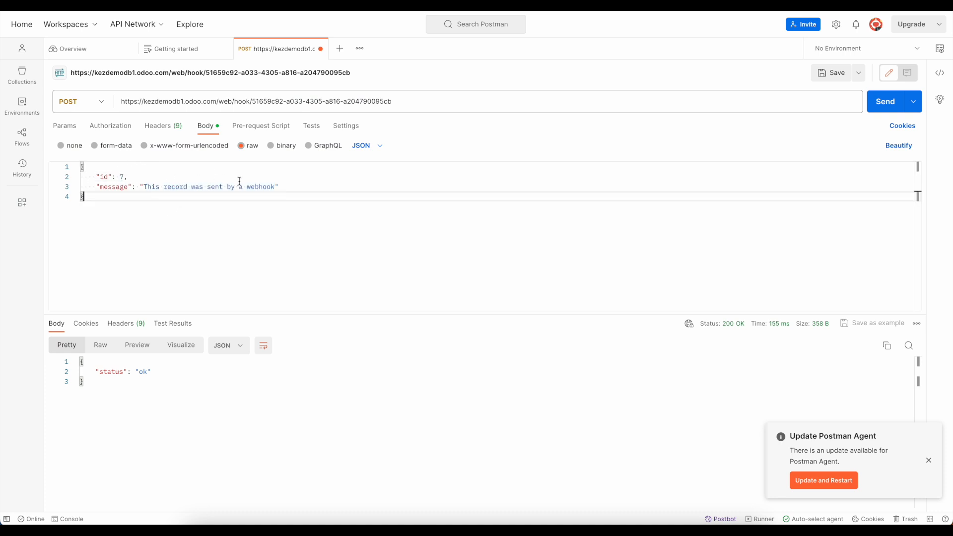
{"action": "double_click", "coordinate": [271, 187]}
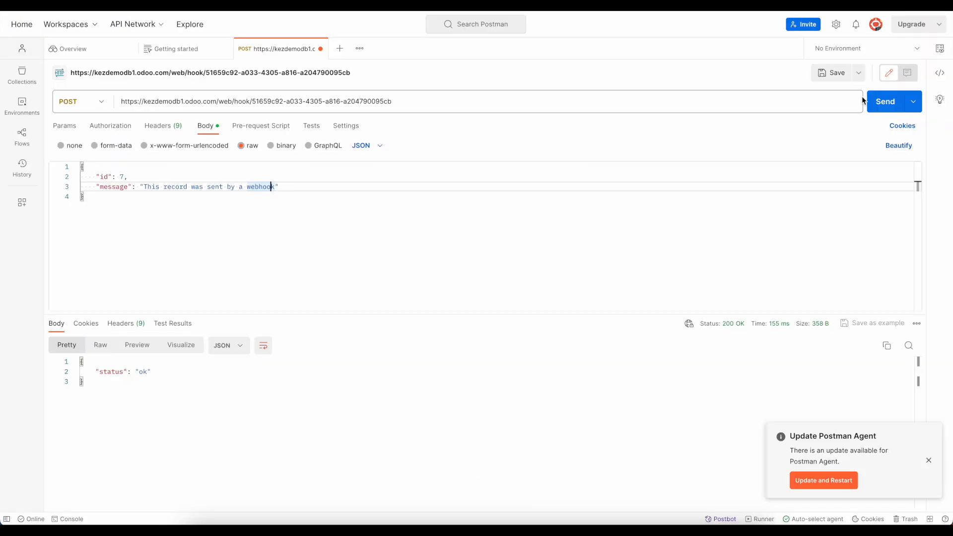
{"action": "left_click_drag", "start_coordinate": [105, 387], "coordinate": [79, 362]}
{"action": "left_click", "coordinate": [430, 325]}
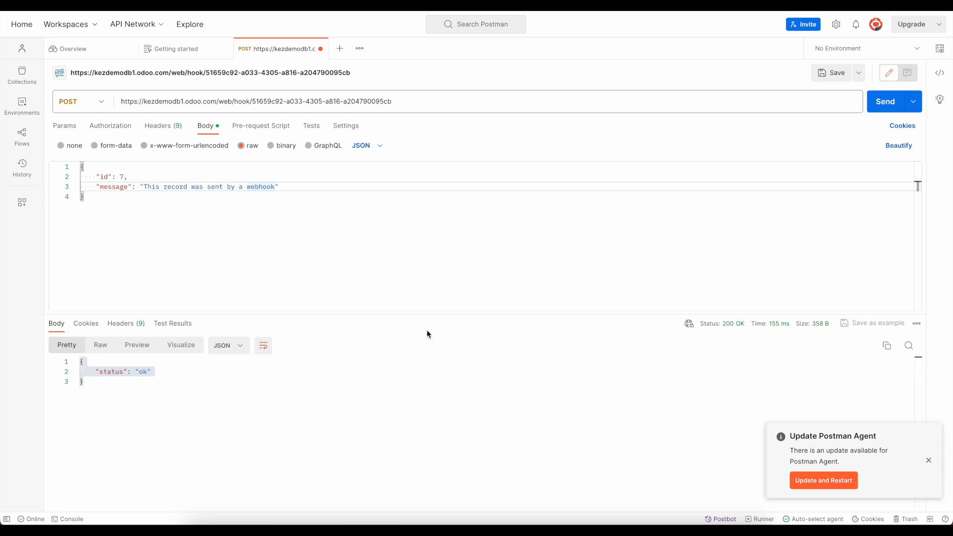
{"action": "left_click", "coordinate": [890, 104]}
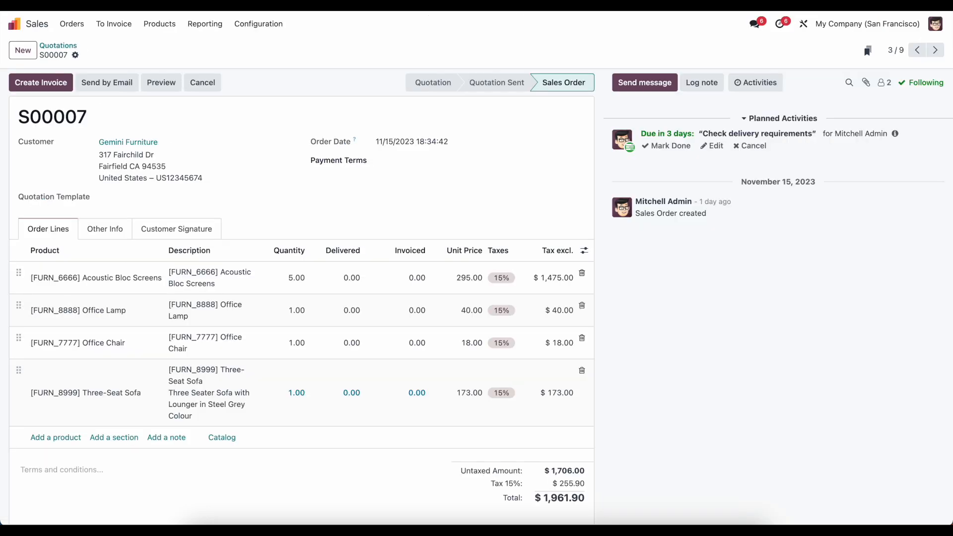
- Back in Odoo, reload sales order S00007 and check its chatter for the webhook's note
{"action": "key", "text": "F5"}
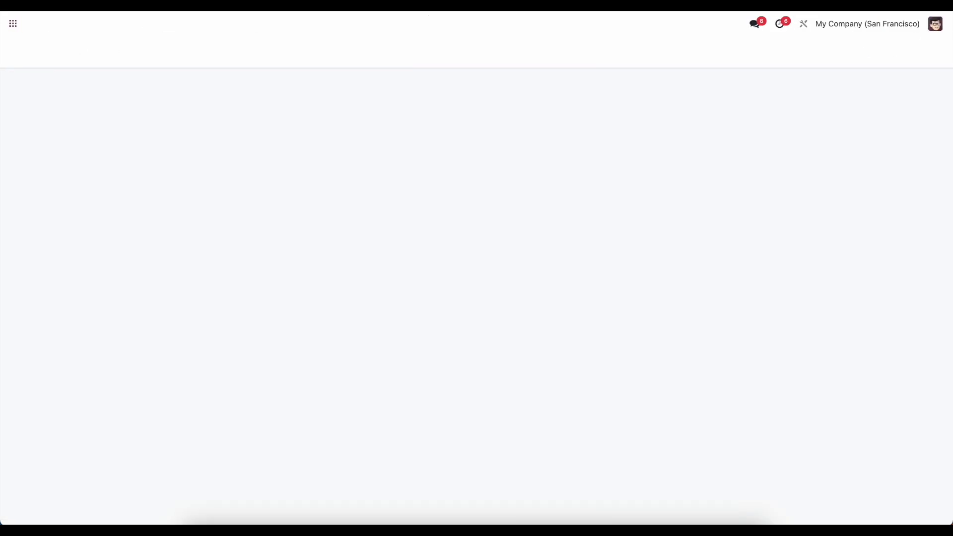
{"action": "left_click_drag", "start_coordinate": [733, 219], "coordinate": [640, 219]}
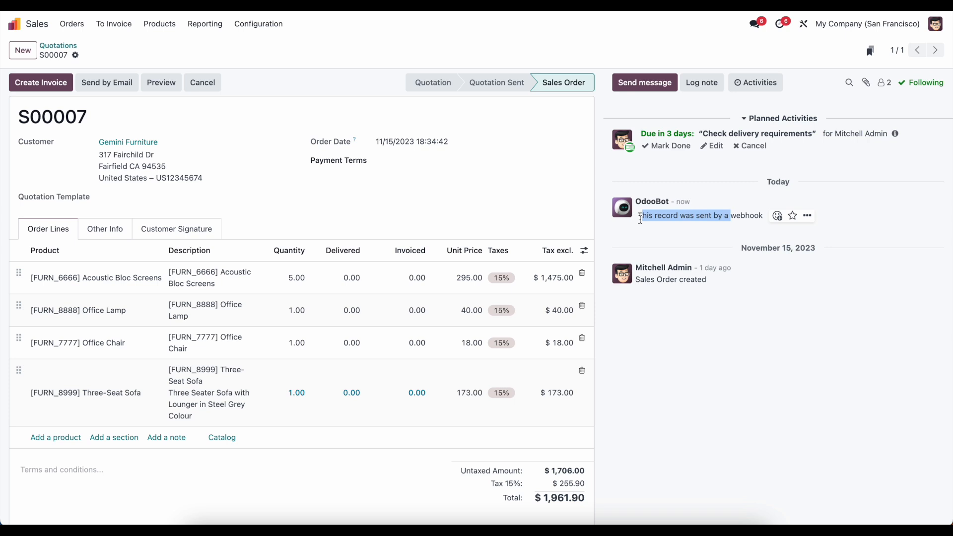
{"action": "left_click", "coordinate": [685, 234]}
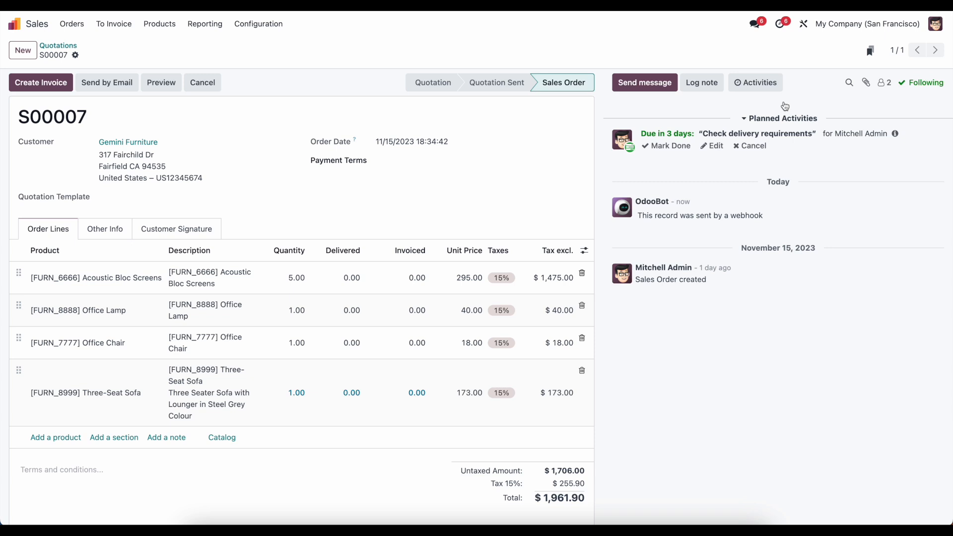
- Open Studio on the sales order and view Automation 1 among its webhook automations
{"action": "left_click", "coordinate": [804, 27]}
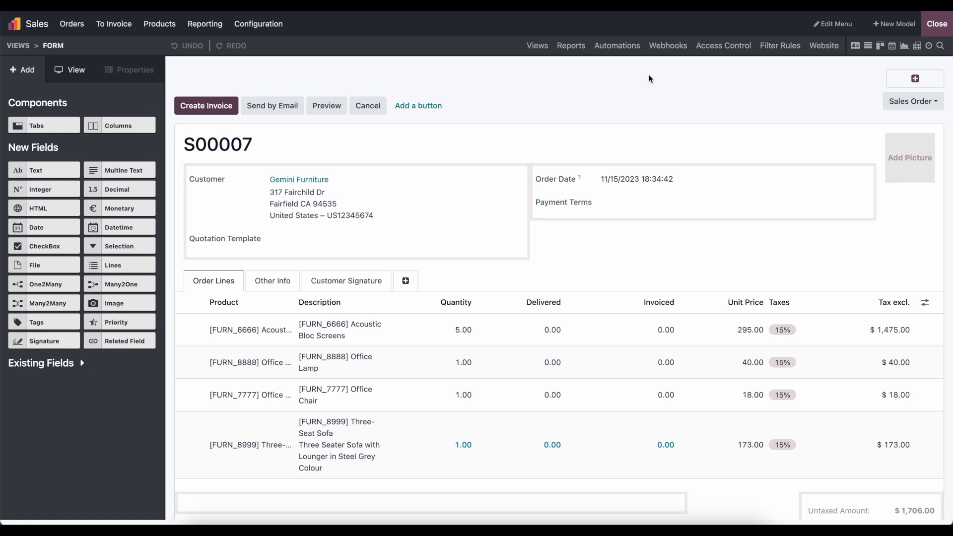
{"action": "left_click", "coordinate": [668, 45]}
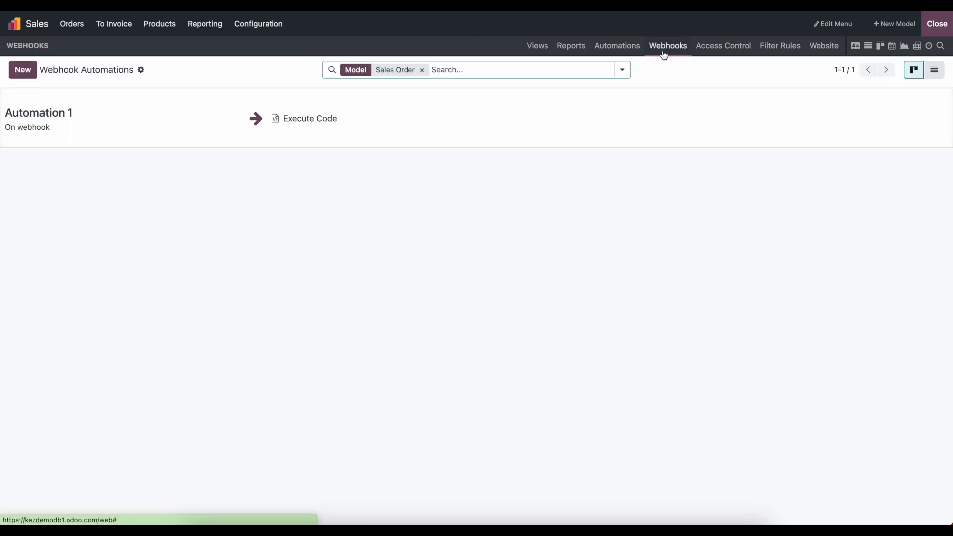
{"action": "left_click", "coordinate": [172, 139]}
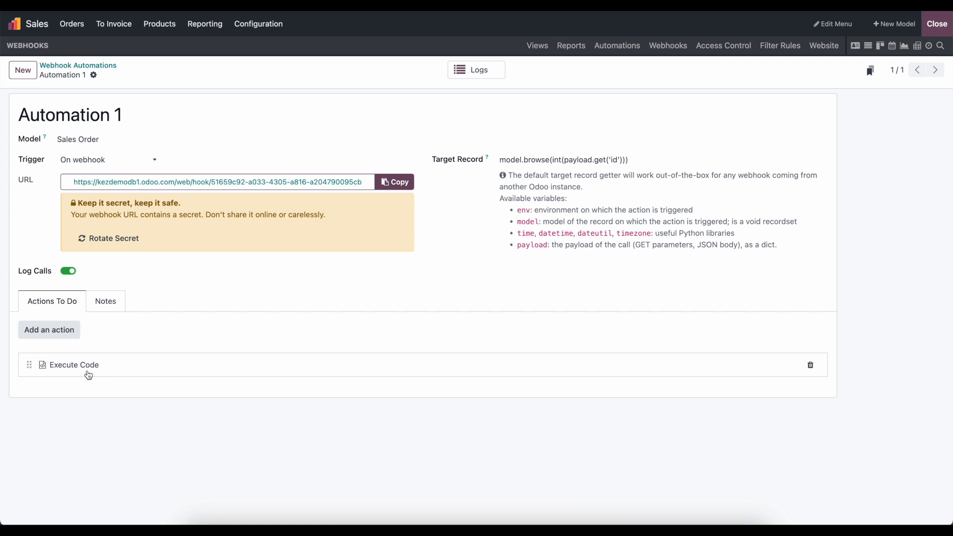
- Create a new webhook automation for the Sales Order model named "Cange Salesperson based on Webhook"
{"action": "left_click", "coordinate": [80, 66]}
{"action": "left_click", "coordinate": [23, 69]}
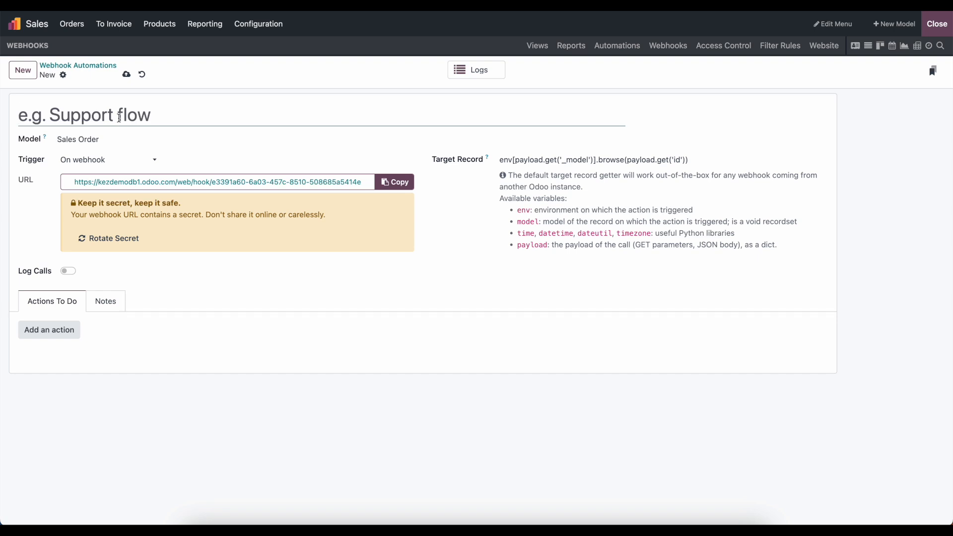
{"action": "type", "text": "Cang"}
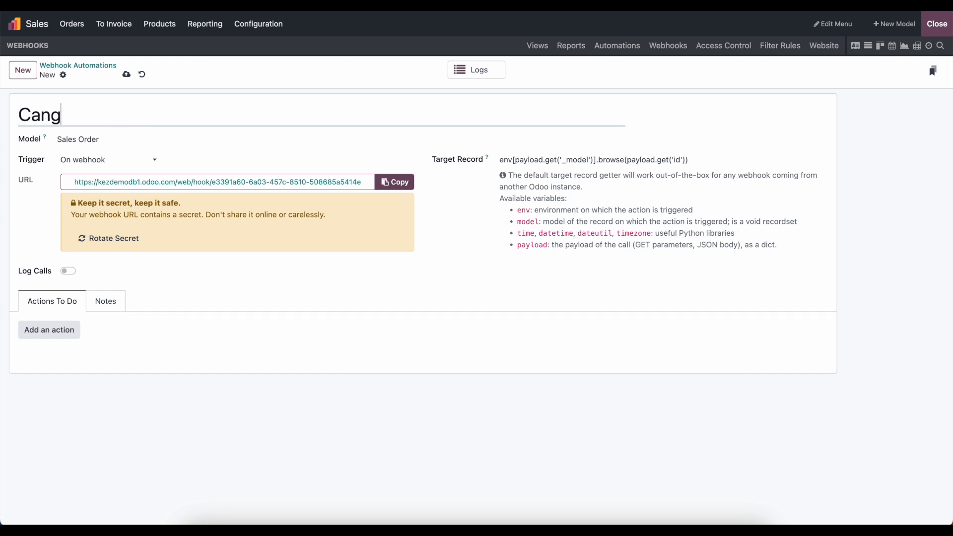
{"action": "type", "text": "e Salesperson based"}
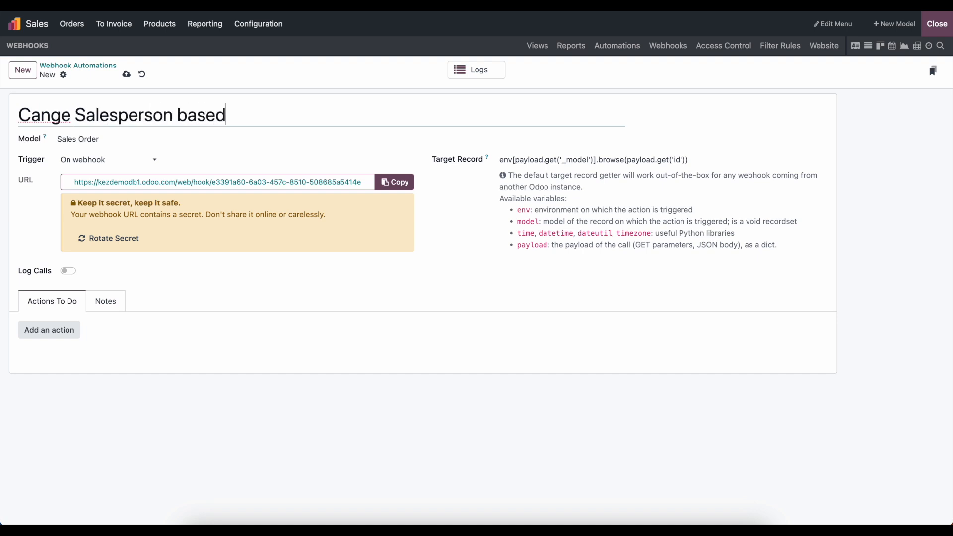
{"action": "type", "text": " on Webhook"}
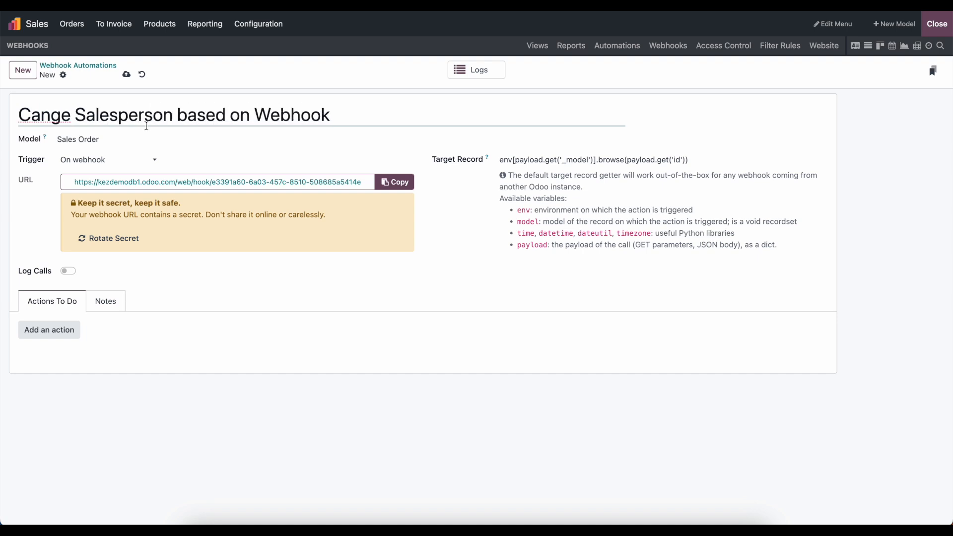
{"action": "left_click", "coordinate": [435, 219]}
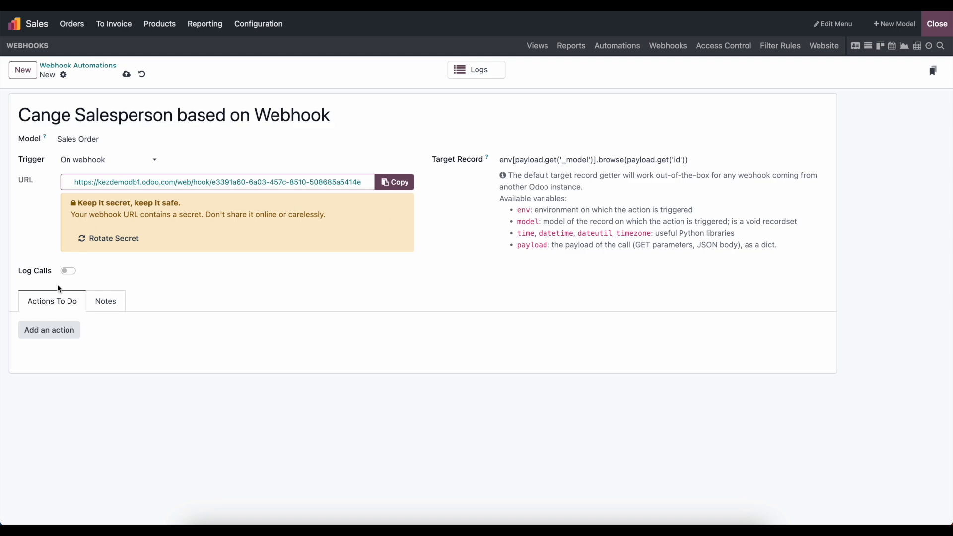
- Start an Update Record action for the automation with Salesperson as the field to update
{"action": "left_click", "coordinate": [58, 334]}
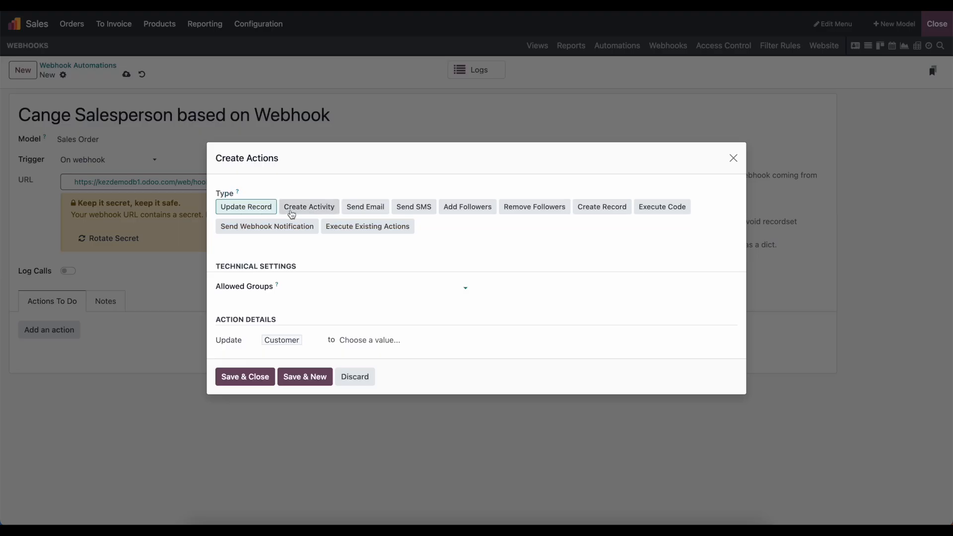
{"action": "left_click", "coordinate": [311, 342]}
{"action": "type", "text": "sale"}
{"action": "left_click", "coordinate": [306, 179]}
{"action": "left_click", "coordinate": [371, 340]}
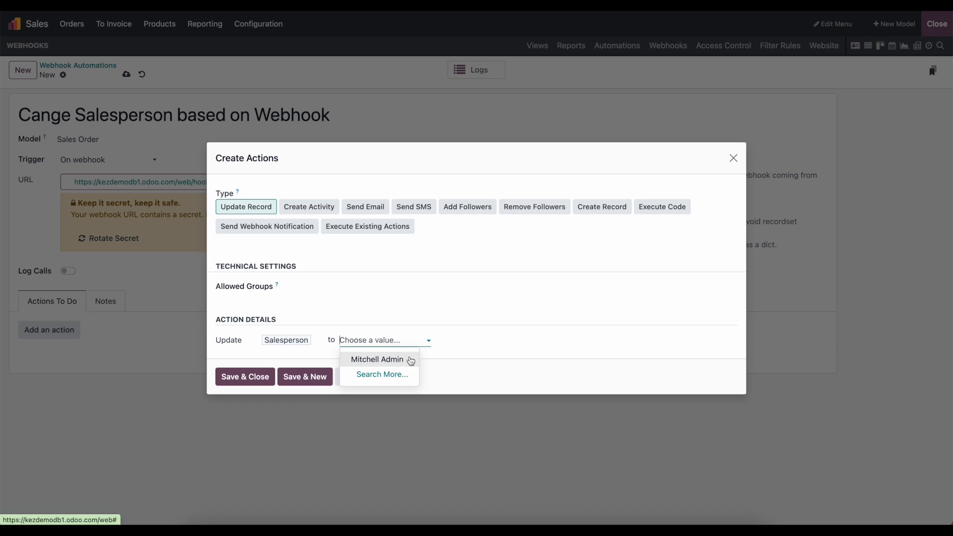
- Change the action's updated field to Customer, set its value to the first listed contact, and save the action
{"action": "left_click", "coordinate": [304, 339]}
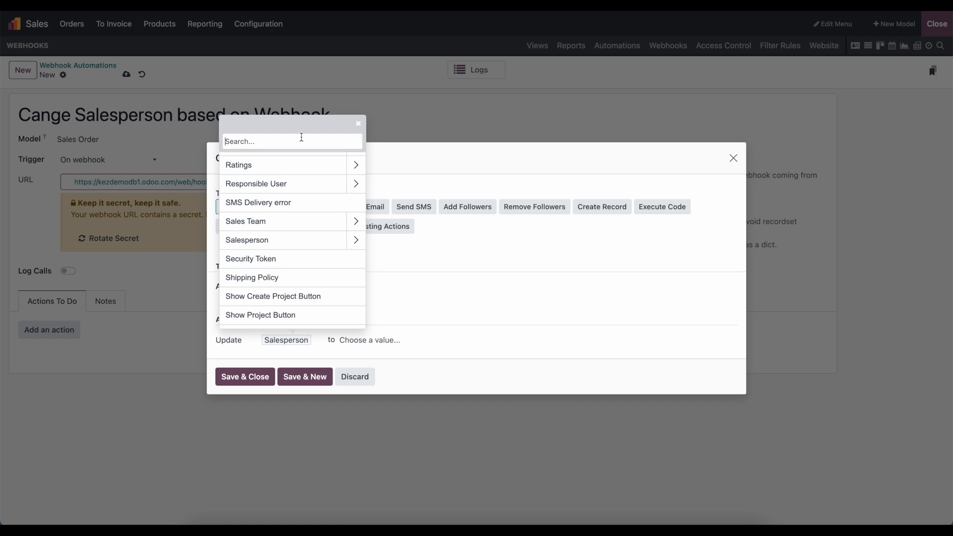
{"action": "type", "text": "cus"}
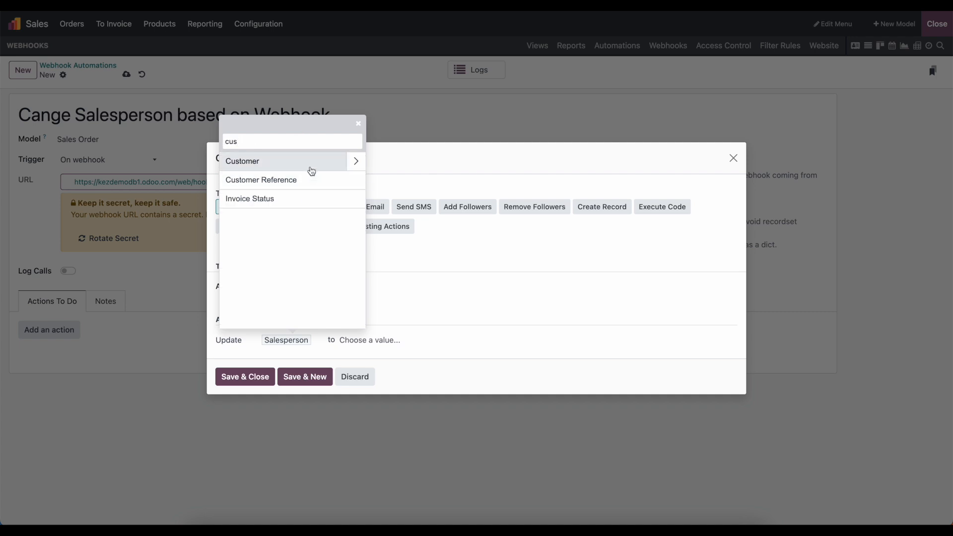
{"action": "left_click", "coordinate": [298, 164]}
{"action": "left_click", "coordinate": [376, 337]}
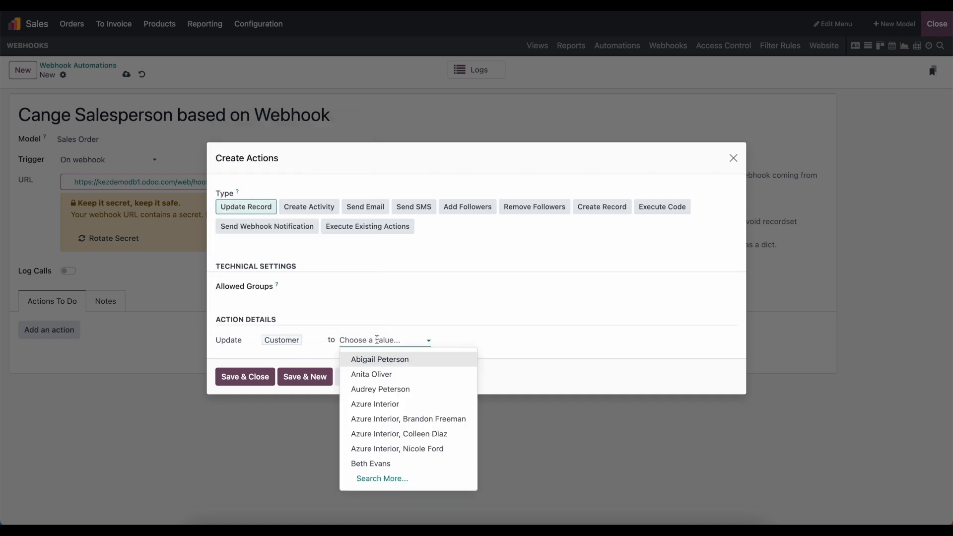
{"action": "left_click", "coordinate": [434, 364]}
{"action": "left_click", "coordinate": [231, 378]}
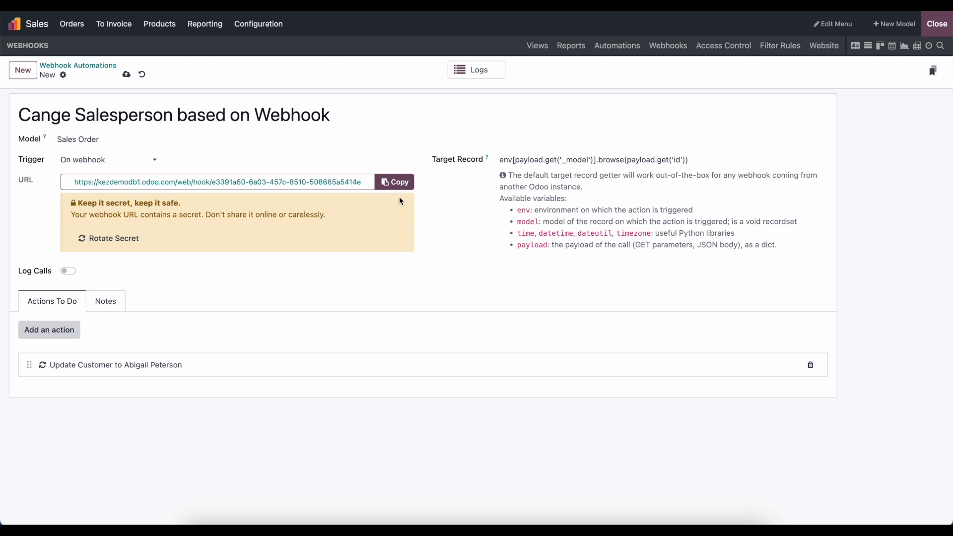
- Copy the new automation's webhook URL
{"action": "left_click", "coordinate": [394, 182]}
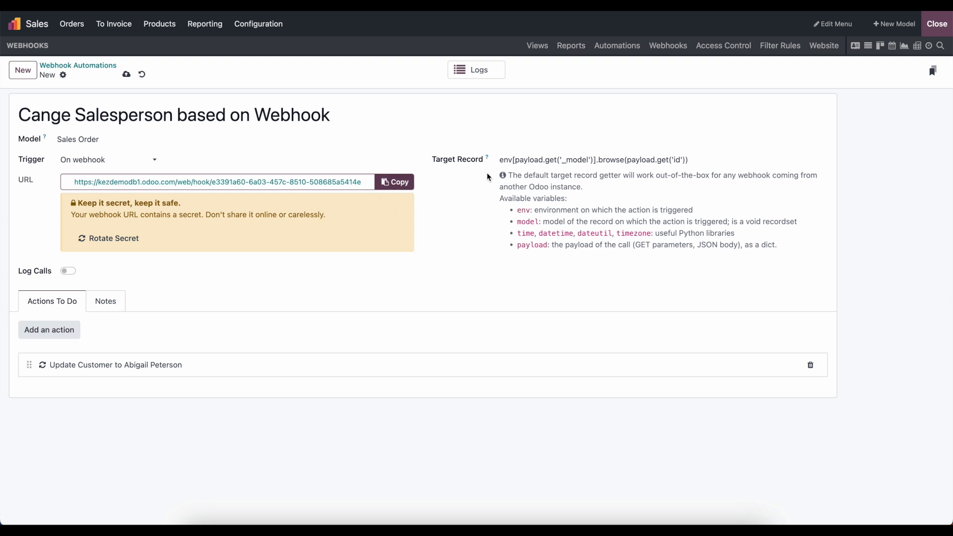
- Save the new webhook automation and replace its Target Record expression with Automation 1's model.browse(int(payload.get('id')))
{"action": "left_click", "coordinate": [126, 74]}
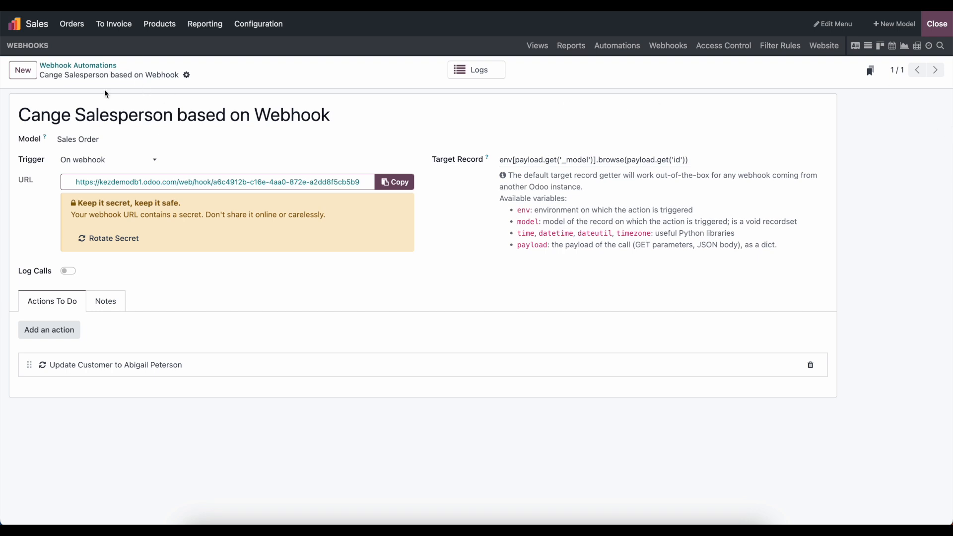
{"action": "left_click", "coordinate": [86, 67]}
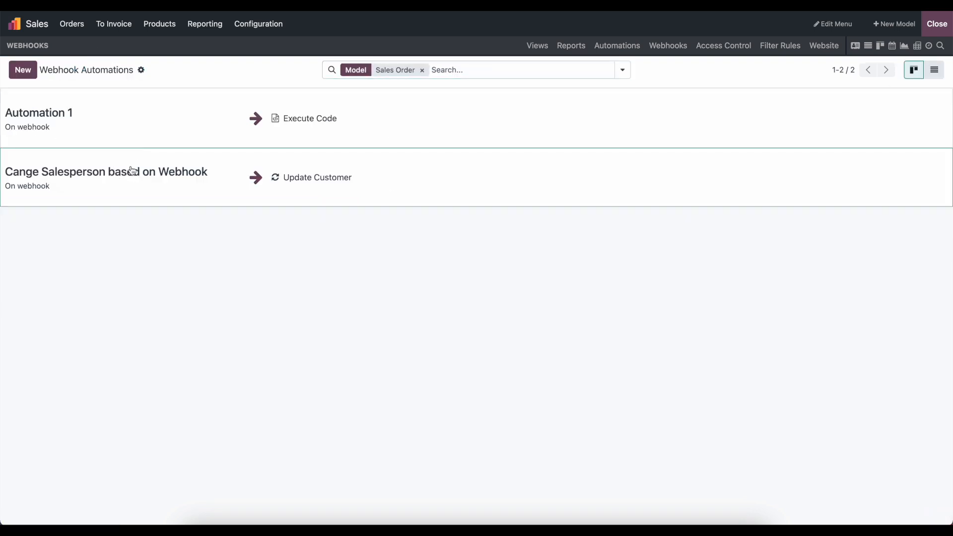
{"action": "left_click", "coordinate": [127, 171]}
{"action": "left_click", "coordinate": [936, 70]}
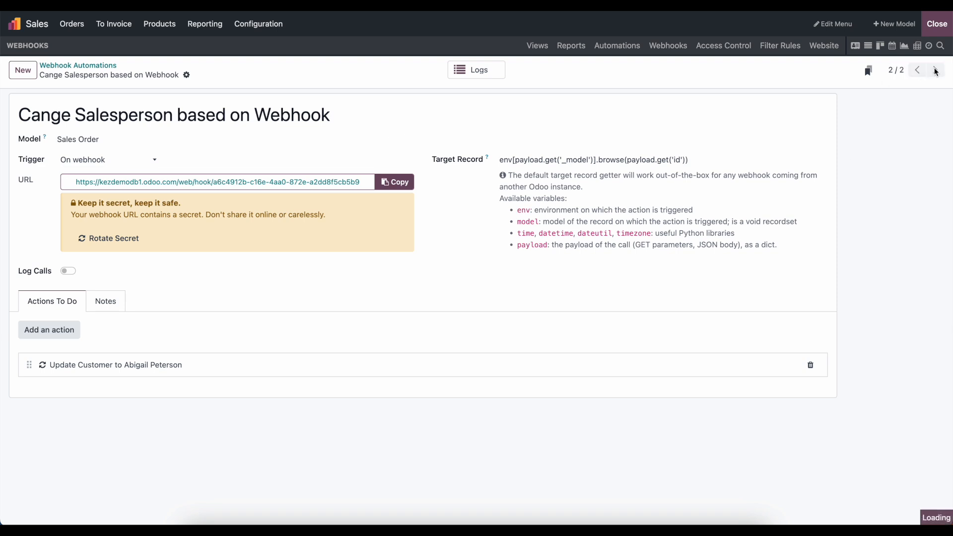
{"action": "triple_click", "coordinate": [623, 159]}
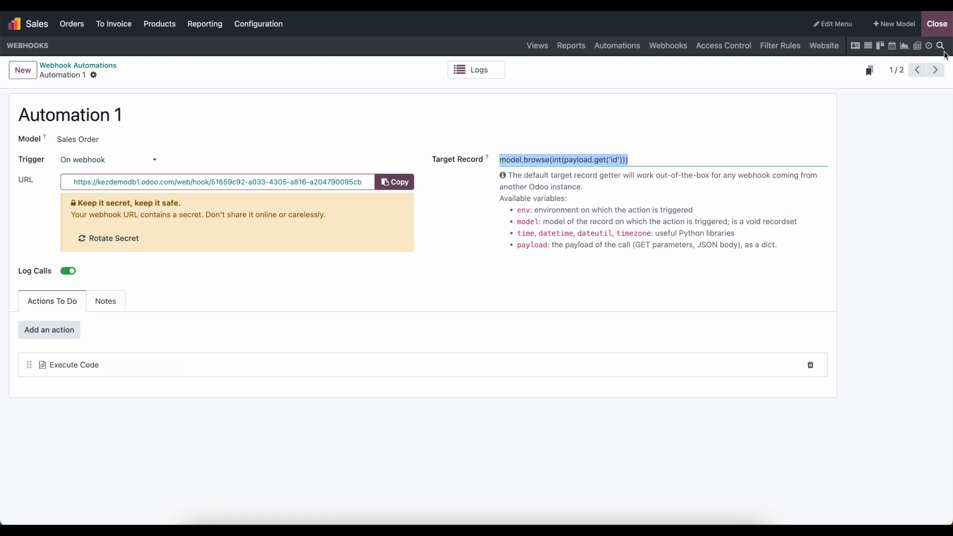
{"action": "left_click", "coordinate": [941, 70]}
{"action": "triple_click", "coordinate": [574, 159]}
{"action": "key", "text": "ctrl+v"}
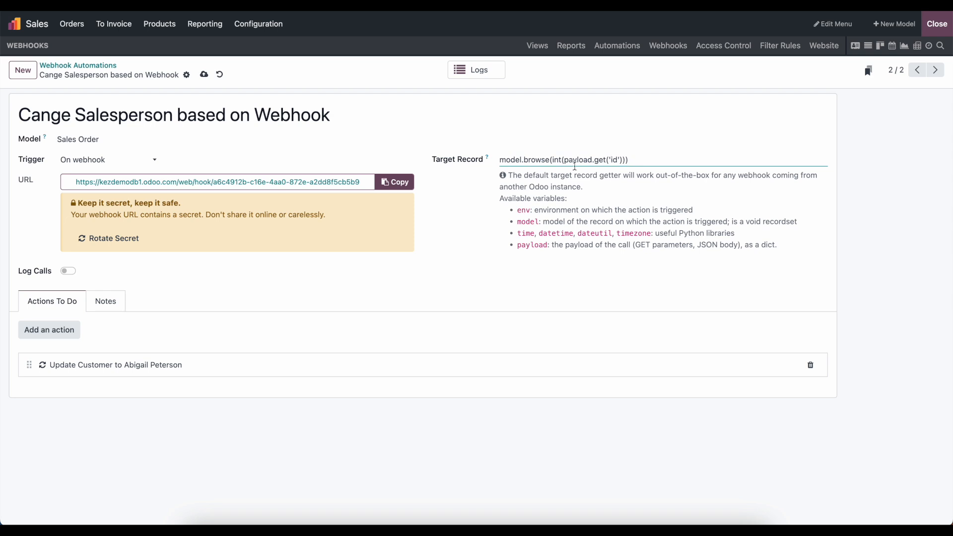
- Change the payload key in the Target Record expression to 'customer' and save the automation
{"action": "left_click_drag", "start_coordinate": [566, 160], "coordinate": [609, 159]}
{"action": "left_click", "coordinate": [615, 159]}
{"action": "key", "text": "BackSpace"}
{"action": "key", "text": "BackSpace"}
{"action": "type", "text": "customer"}
{"action": "double_click", "coordinate": [557, 161]}
{"action": "left_click", "coordinate": [204, 75]}
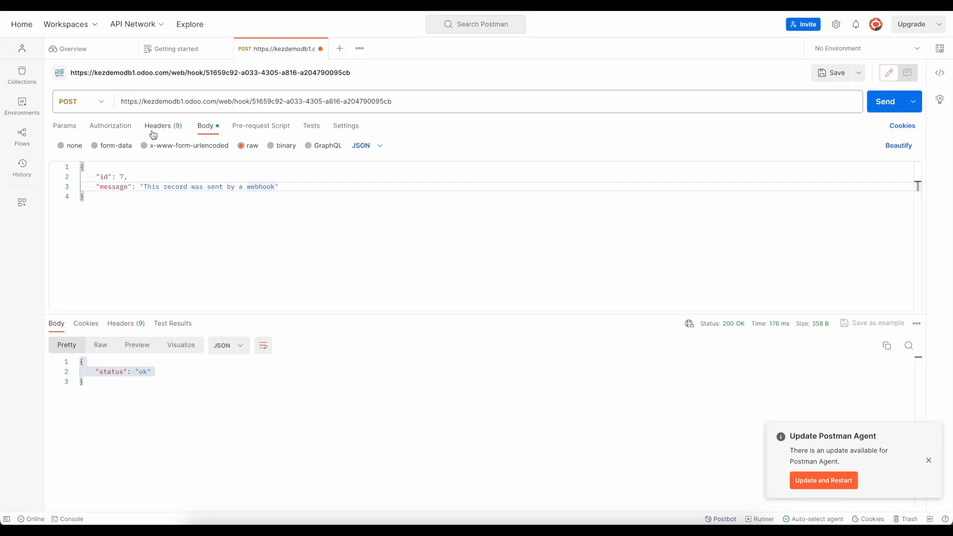
- In Postman, rename the JSON body's "id" key to "customer" and add an "other" entry with the value "Hi"
{"action": "double_click", "coordinate": [104, 177]}
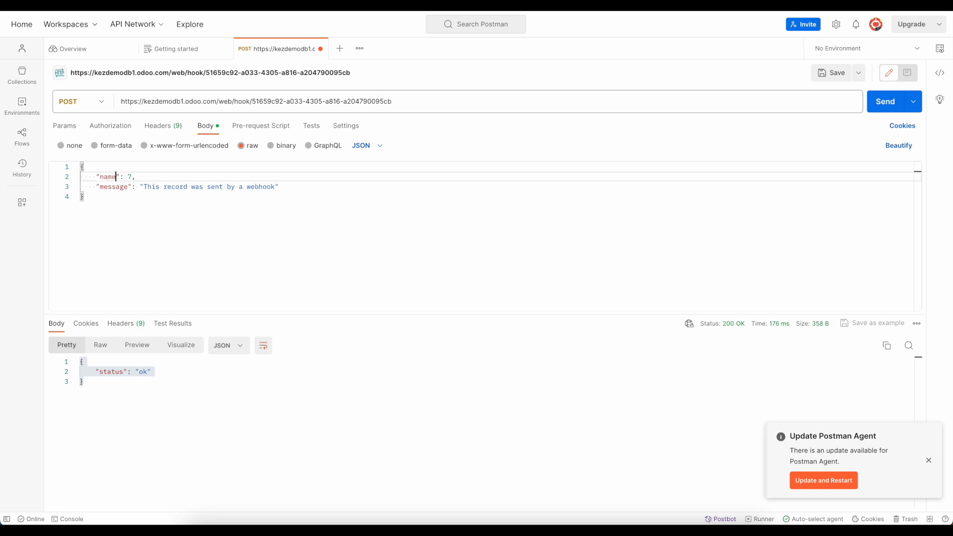
{"action": "type", "text": "customer"}
{"action": "left_click_drag", "start_coordinate": [291, 188], "coordinate": [292, 177]}
{"action": "left_click", "coordinate": [286, 188]}
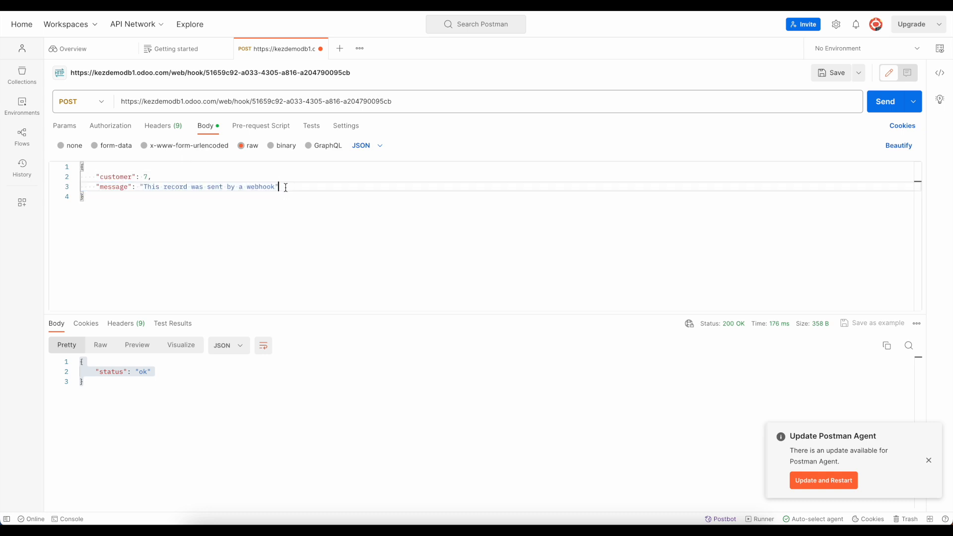
{"action": "type", "text": ","}
{"action": "key", "text": "Return"}
{"action": "type", "text": "\"other\""}
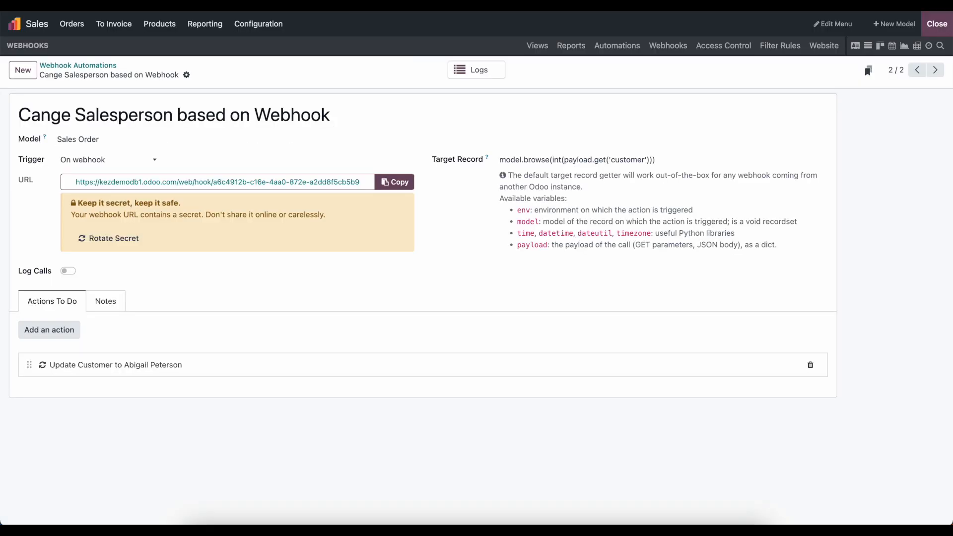
- Copy the automation's webhook URL and use it as the address of the Postman request
{"action": "left_click", "coordinate": [396, 188]}
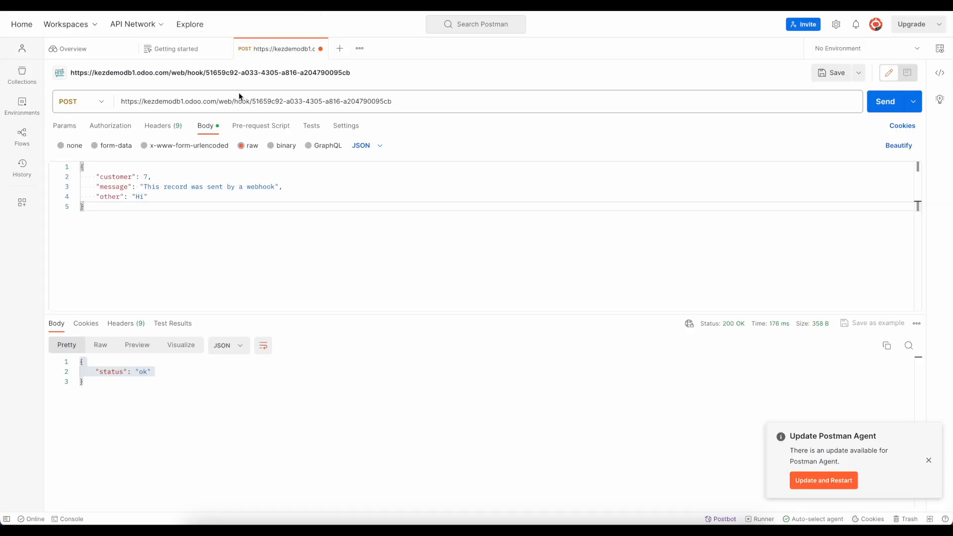
{"action": "left_click", "coordinate": [240, 101]}
{"action": "key", "text": "ctrl+a"}
{"action": "key", "text": "ctrl+v"}
{"action": "left_click", "coordinate": [335, 218]}
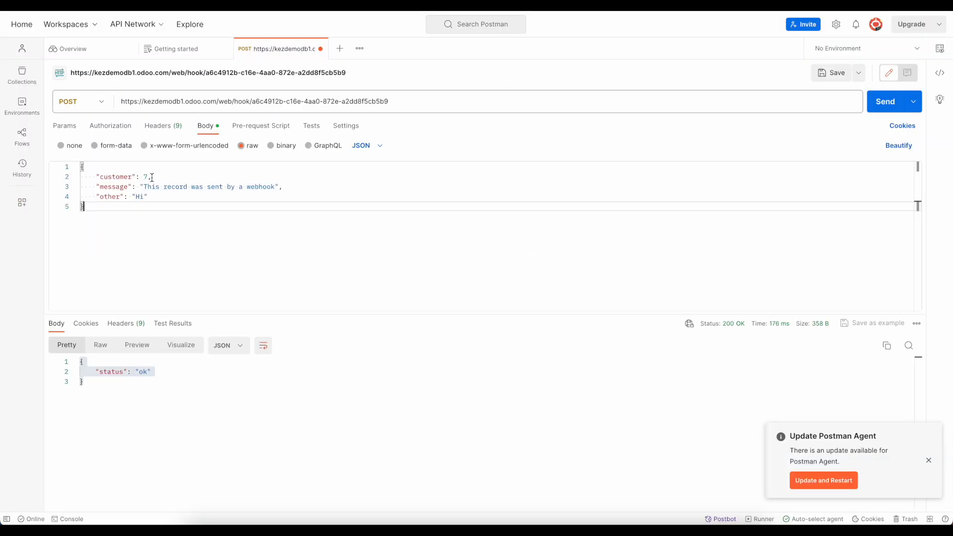
- Rename the payload key to record_id in both the Target Record expression and the Postman body, and save the automation
{"action": "double_click", "coordinate": [120, 178]}
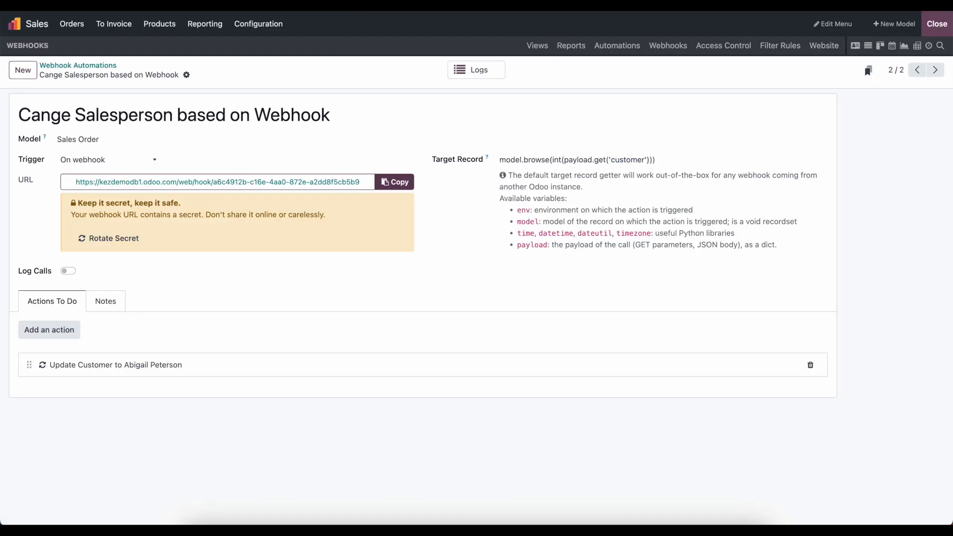
{"action": "double_click", "coordinate": [619, 159]}
{"action": "type", "text": "record_id"}
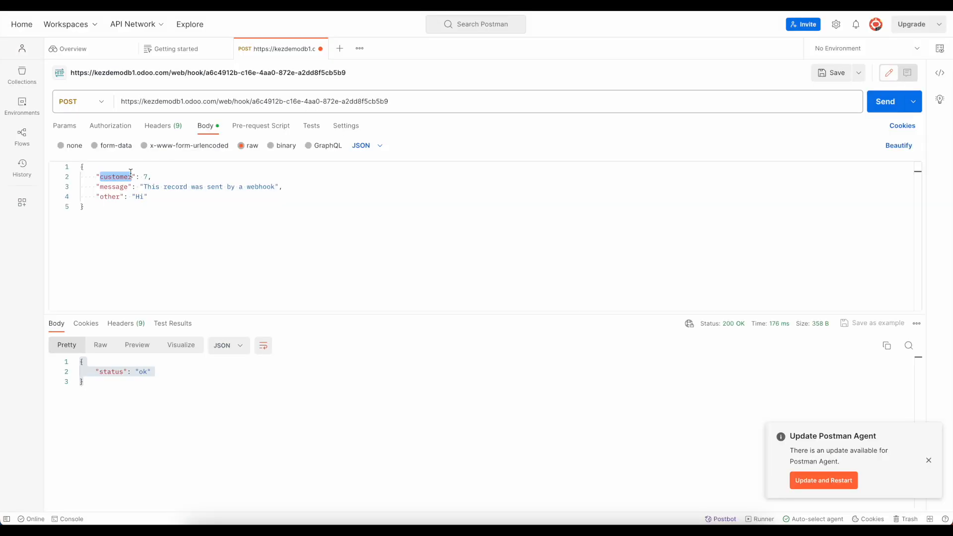
{"action": "type", "text": "cr"}
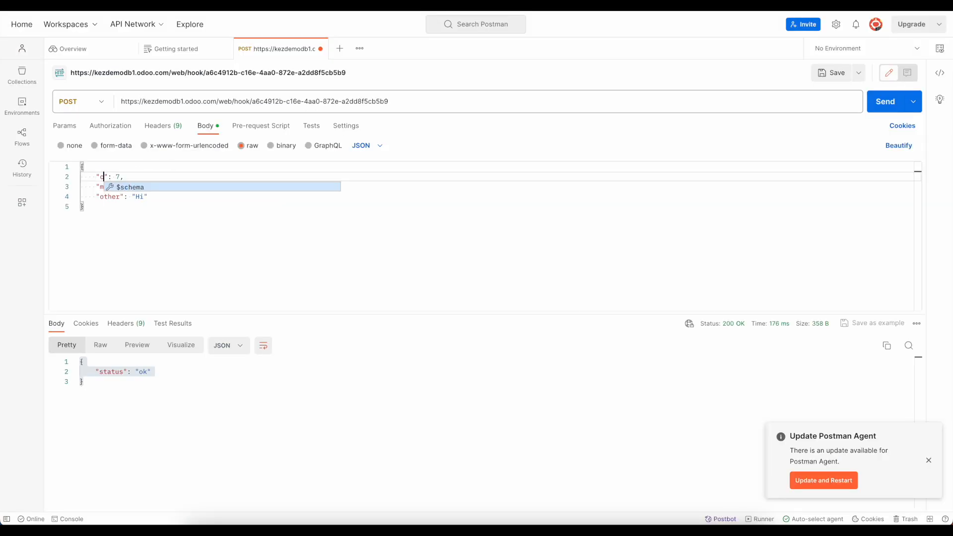
{"action": "type", "text": "cord_id"}
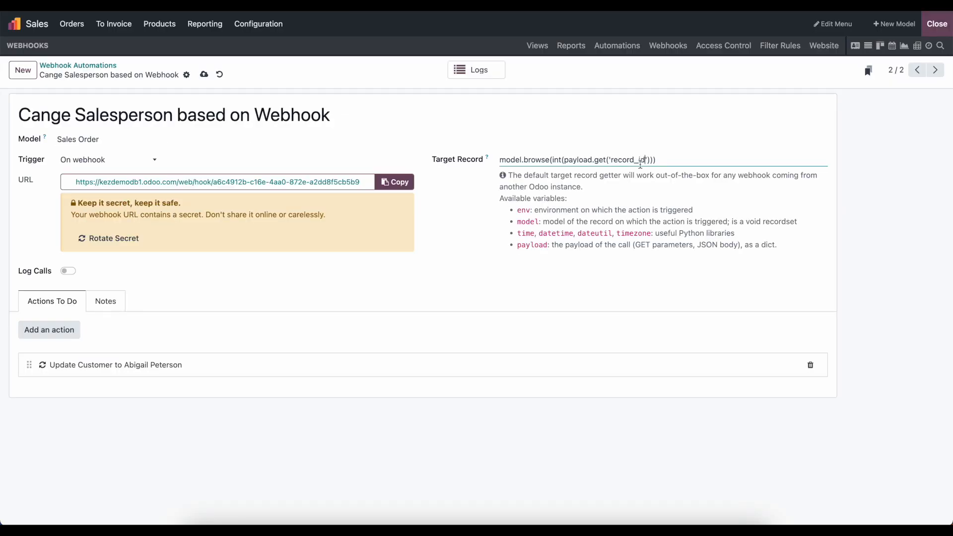
{"action": "left_click", "coordinate": [204, 74]}
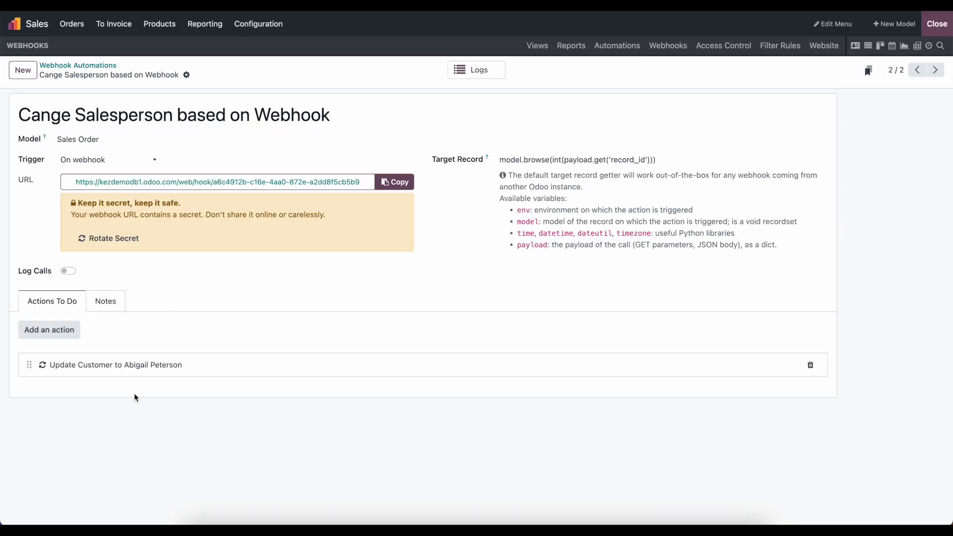
- Close Studio, send the Postman request, and open sales order S00007 in Odoo to check its customer
{"action": "left_click", "coordinate": [928, 30]}
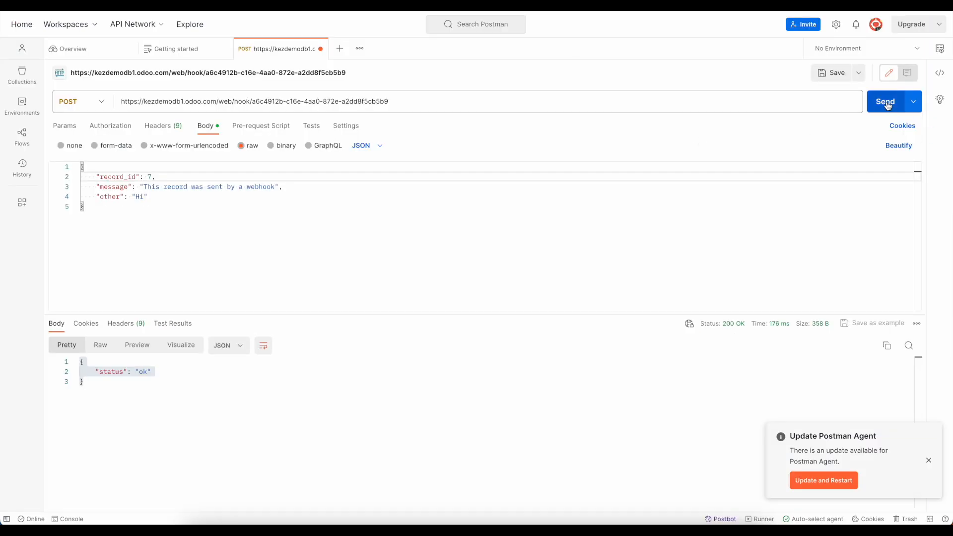
{"action": "left_click", "coordinate": [887, 106]}
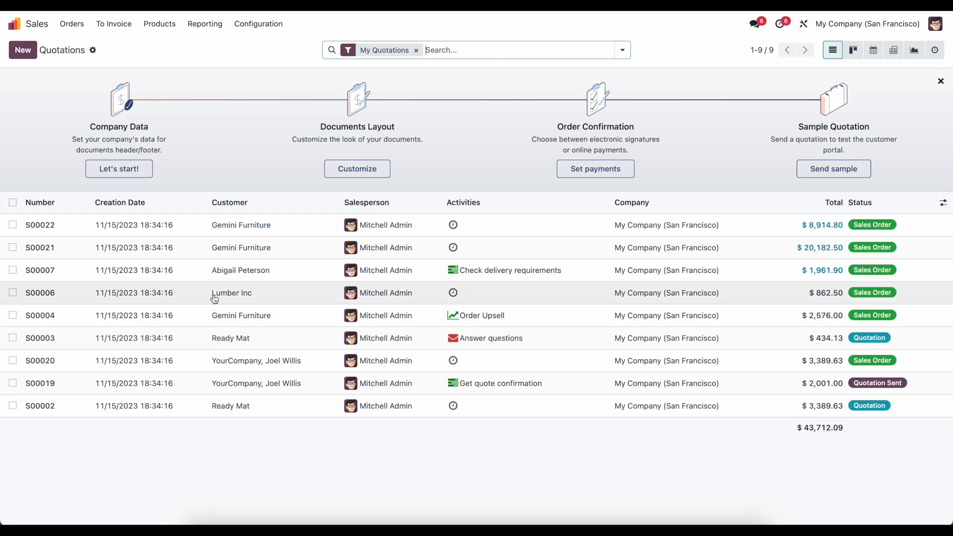
{"action": "left_click", "coordinate": [282, 271]}
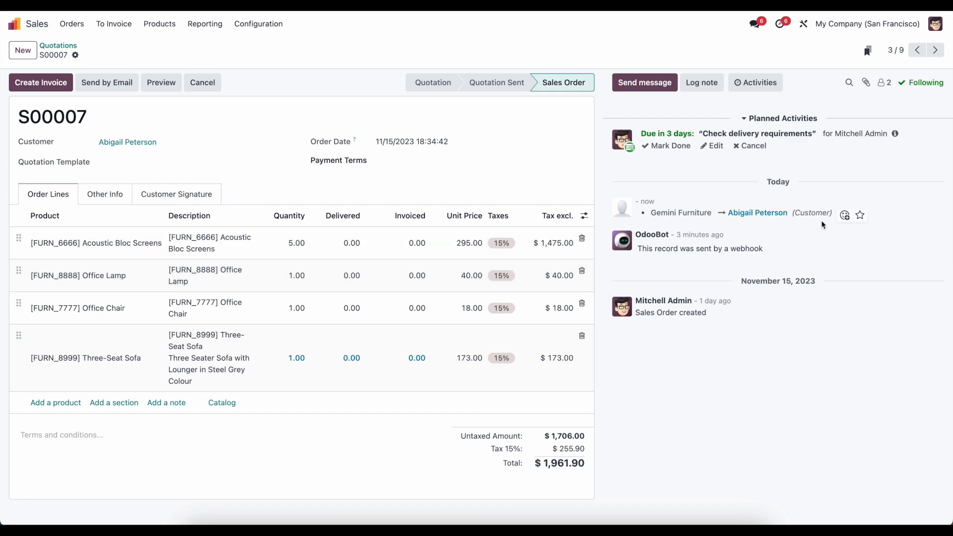
- Draft a new Sales Order automation rule in Studio with the On webhook trigger, discard it, and close Studio
{"action": "left_click", "coordinate": [62, 47]}
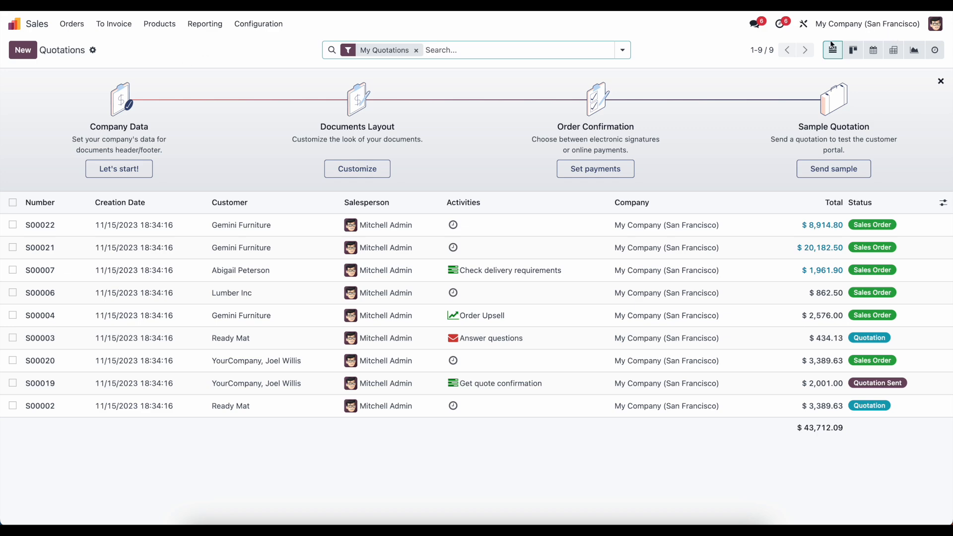
{"action": "left_click", "coordinate": [804, 25]}
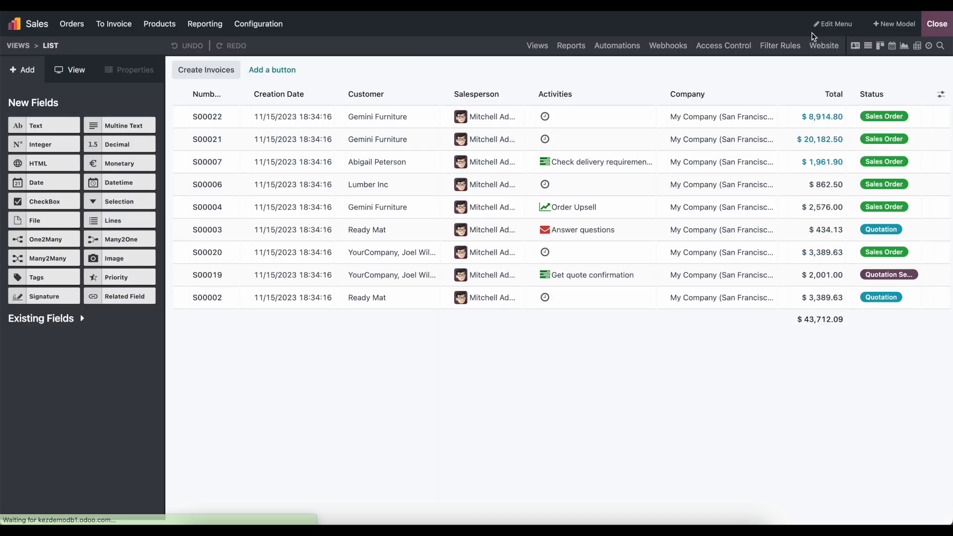
{"action": "left_click", "coordinate": [622, 50]}
{"action": "left_click", "coordinate": [25, 75]}
{"action": "left_click", "coordinate": [147, 137]}
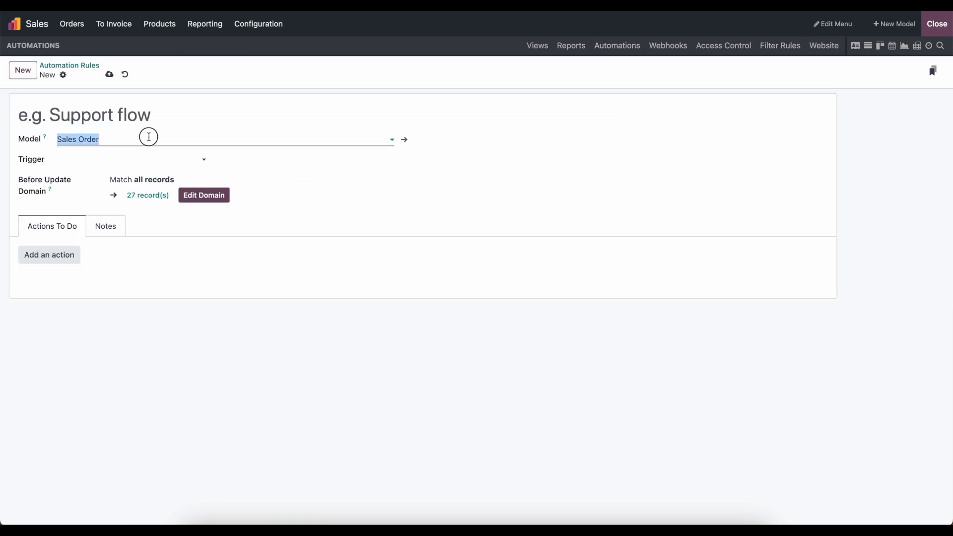
{"action": "left_click", "coordinate": [147, 279]}
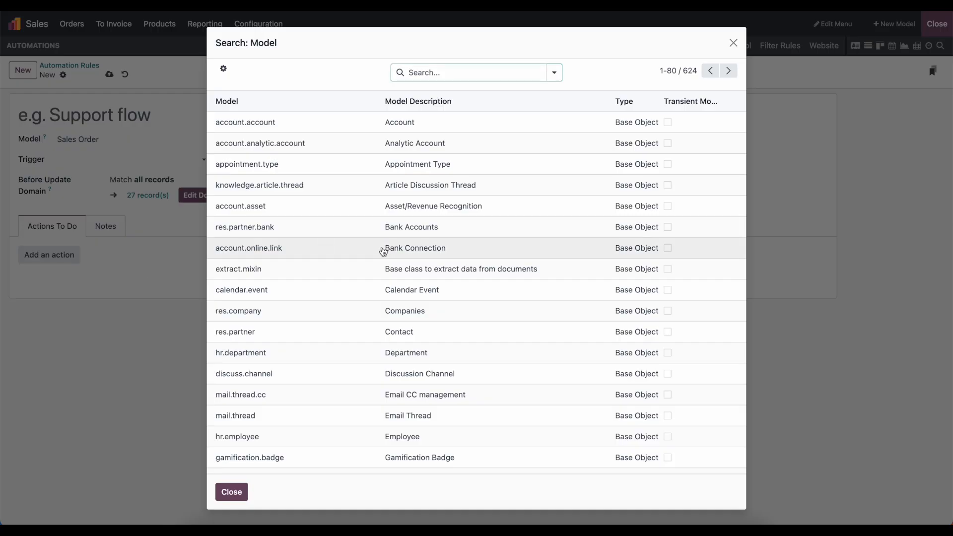
{"action": "left_click", "coordinate": [733, 43]}
{"action": "left_click", "coordinate": [128, 160]}
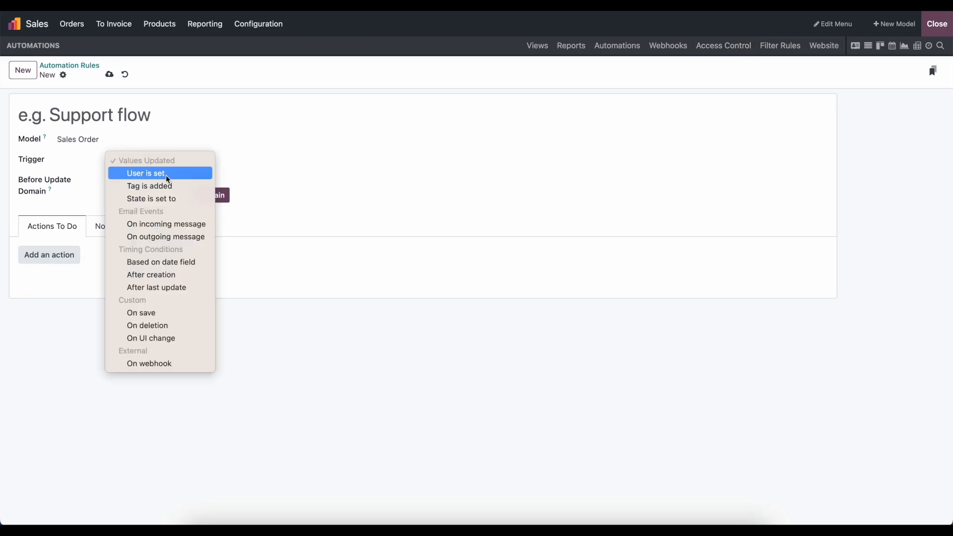
{"action": "left_click", "coordinate": [188, 361]}
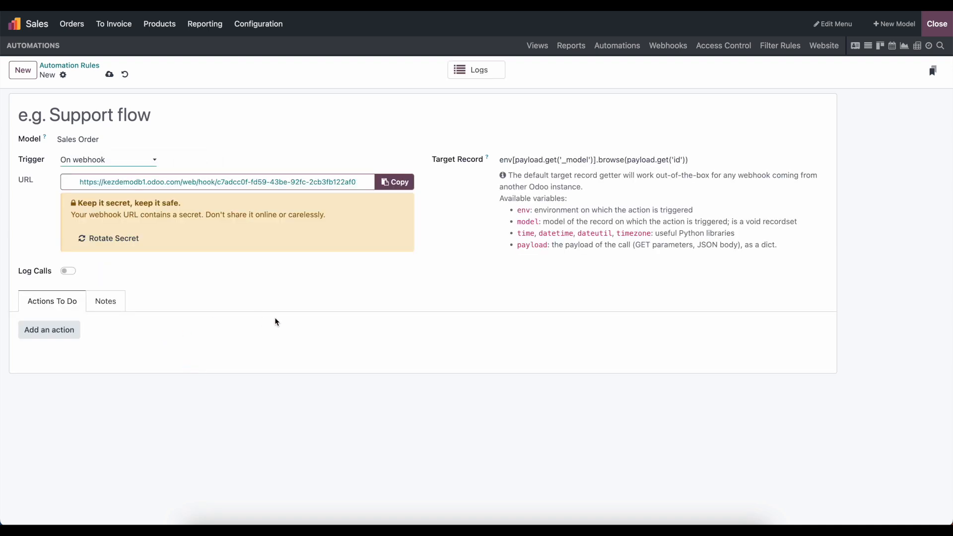
{"action": "left_click", "coordinate": [125, 74]}
{"action": "left_click", "coordinate": [937, 24]}
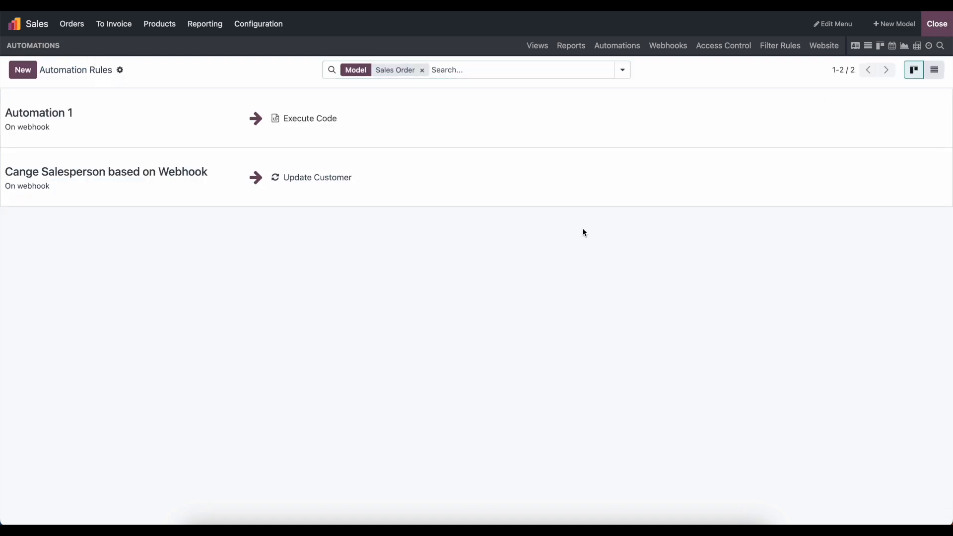
- Find Server Actions from the home screen and start a new action of type Send Webhook Notification
{"action": "type", "text": "s"}
{"action": "left_click", "coordinate": [15, 23]}
{"action": "type", "text": "server"}
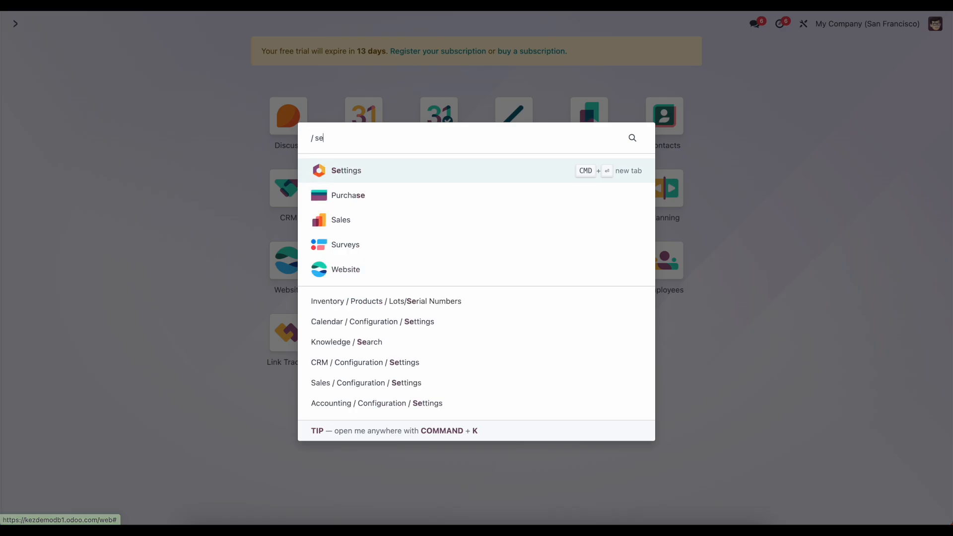
{"action": "key", "text": "Return"}
{"action": "left_click", "coordinate": [25, 50]}
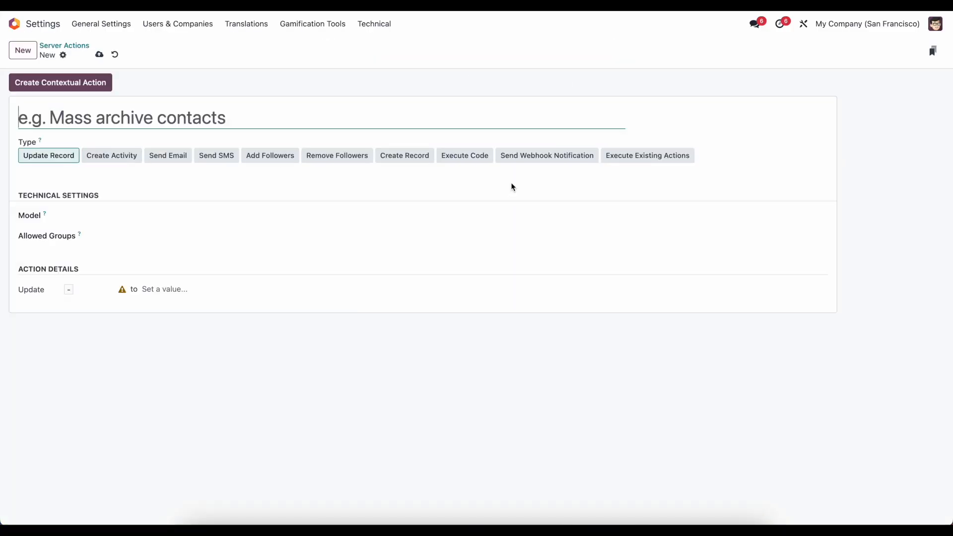
{"action": "left_click", "coordinate": [546, 157]}
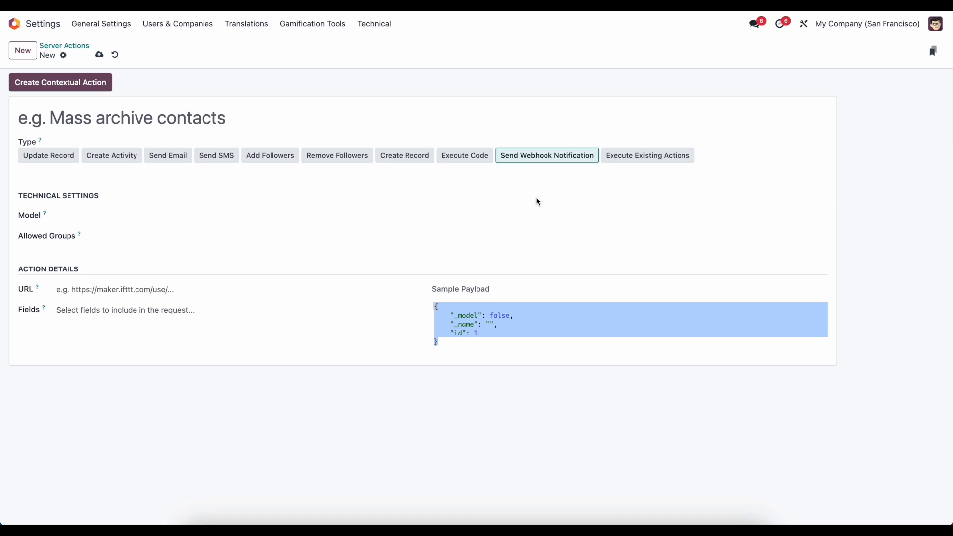
- Name the server action "Send Lead Information" and set its model to Lead/Opportunity
{"action": "left_click", "coordinate": [238, 117]}
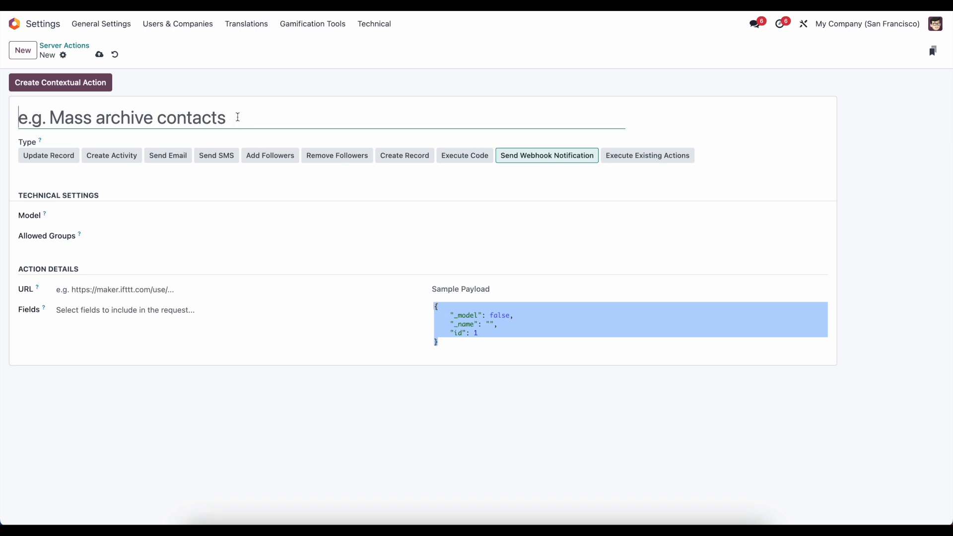
{"action": "type", "text": "Send Lead Info"}
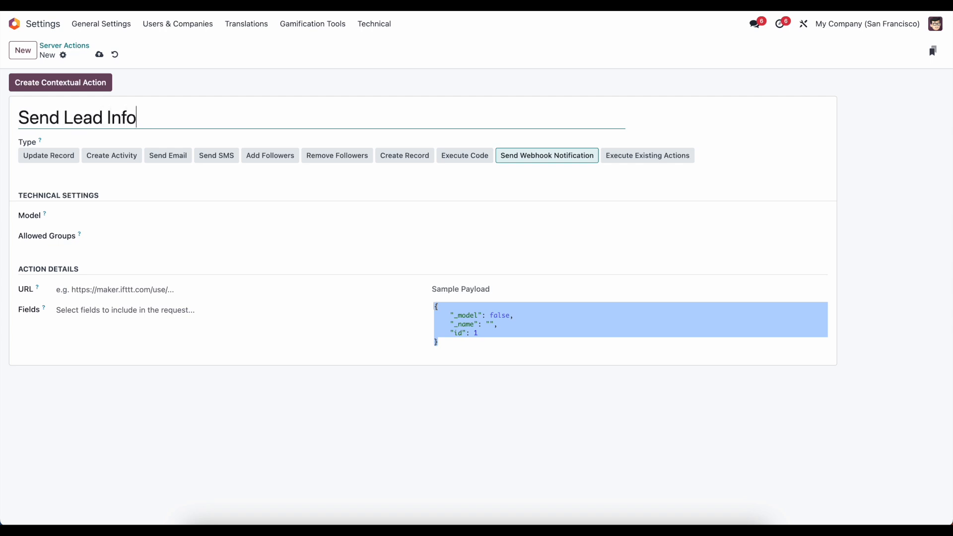
{"action": "type", "text": "rmation"}
{"action": "left_click", "coordinate": [99, 54]}
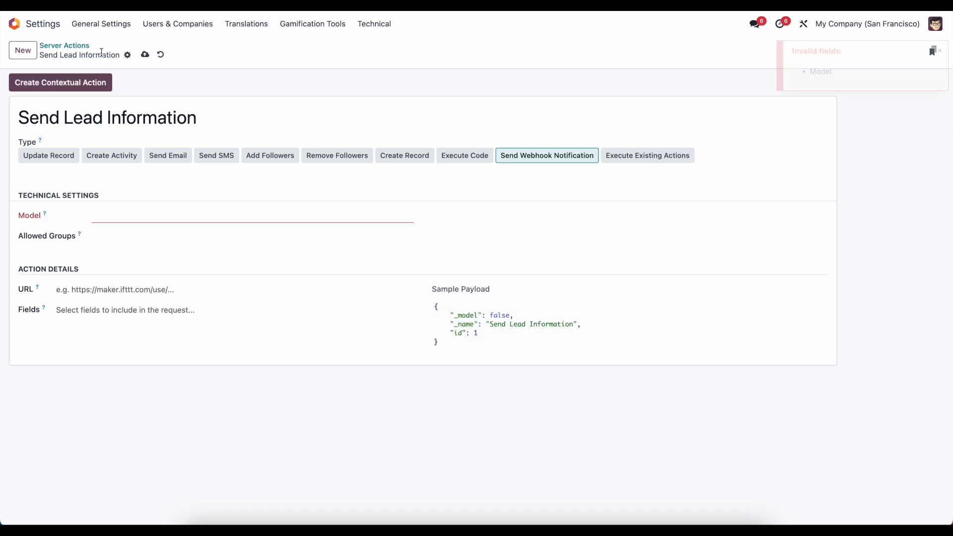
{"action": "left_click", "coordinate": [155, 218]}
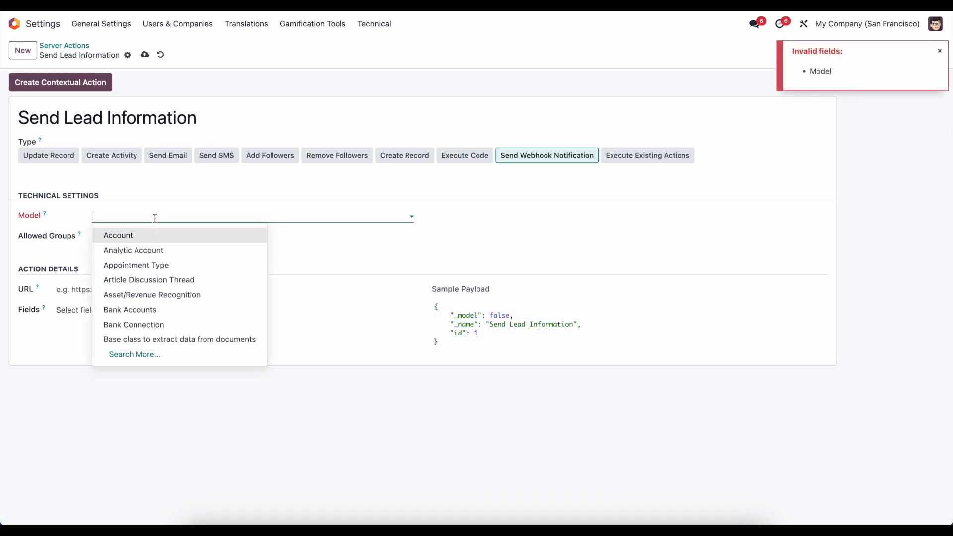
{"action": "type", "text": "lead"}
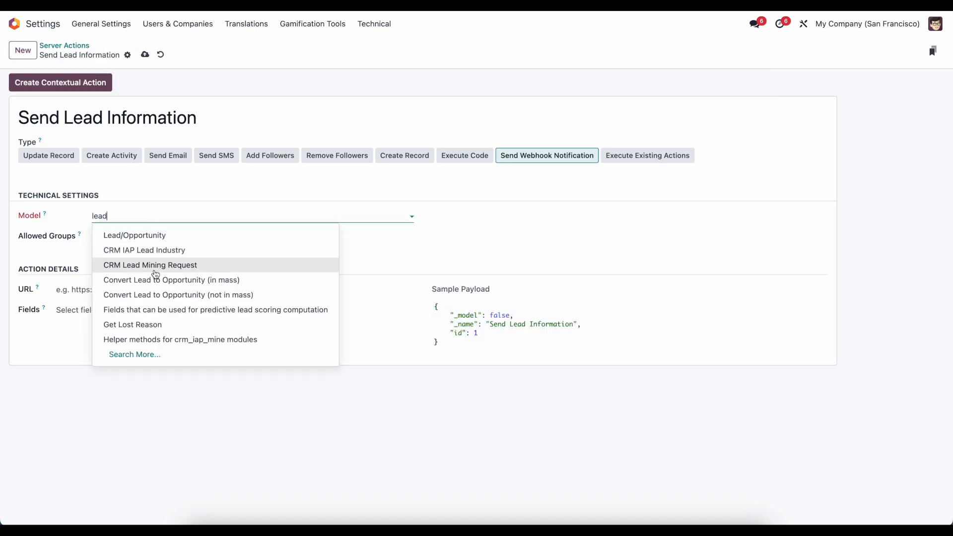
{"action": "left_click", "coordinate": [170, 236]}
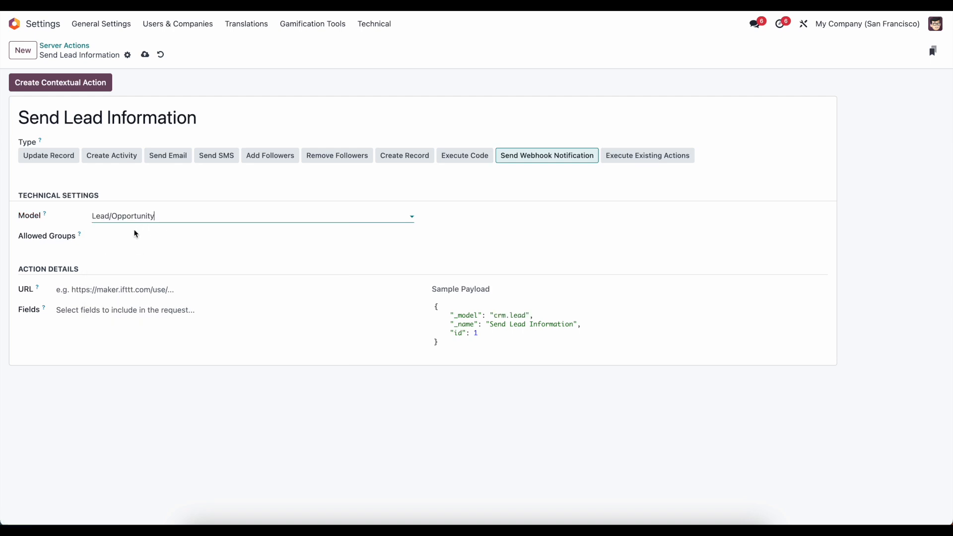
- Save the Send Lead Information server action
{"action": "left_click", "coordinate": [116, 258]}
{"action": "left_click", "coordinate": [201, 121]}
{"action": "left_click", "coordinate": [145, 54]}
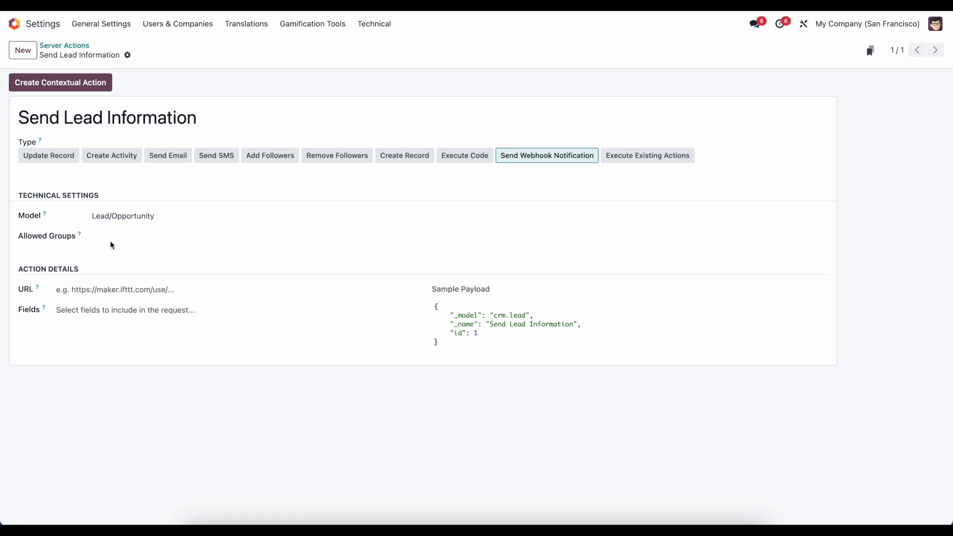
{"action": "left_click", "coordinate": [97, 288]}
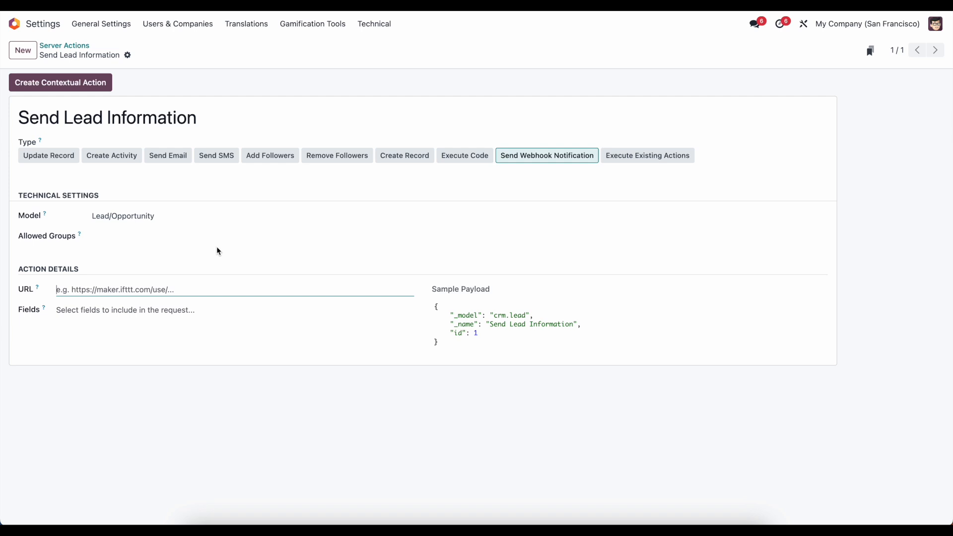
- Search the Lead/Opportunity fields for "name" and add the Opportunity field to the webhook request
{"action": "left_click", "coordinate": [181, 308]}
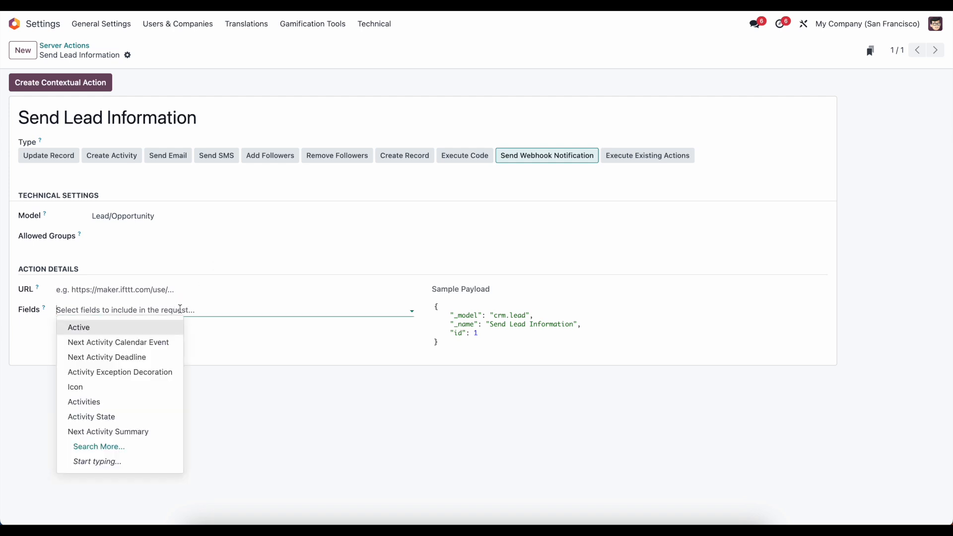
{"action": "type", "text": "name"}
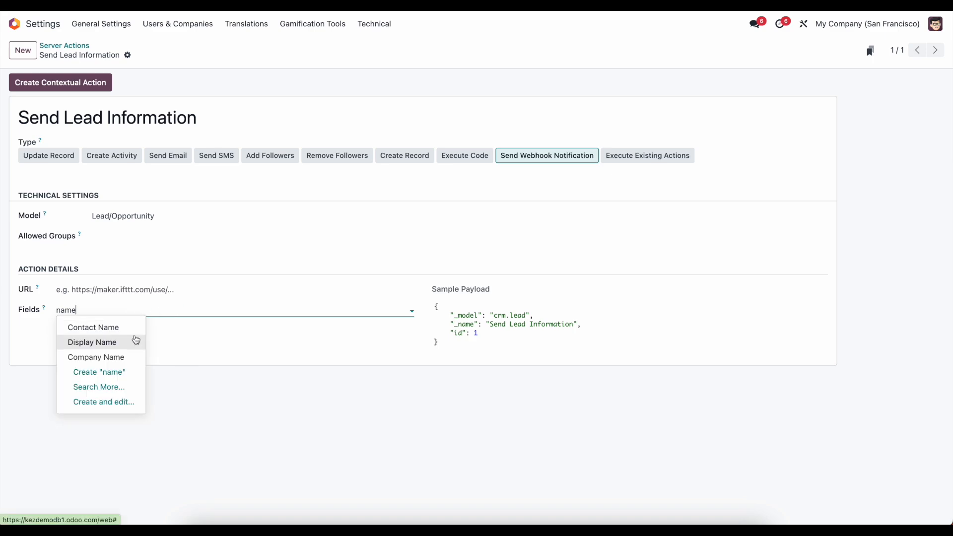
{"action": "left_click", "coordinate": [130, 392]}
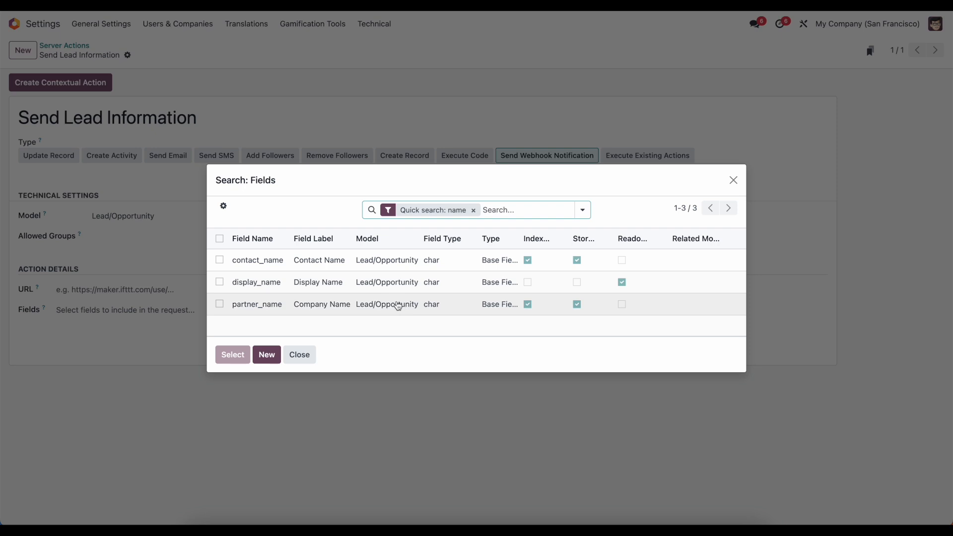
{"action": "key", "text": "BackSpace"}
{"action": "type", "text": "desc"}
{"action": "key", "text": "Return"}
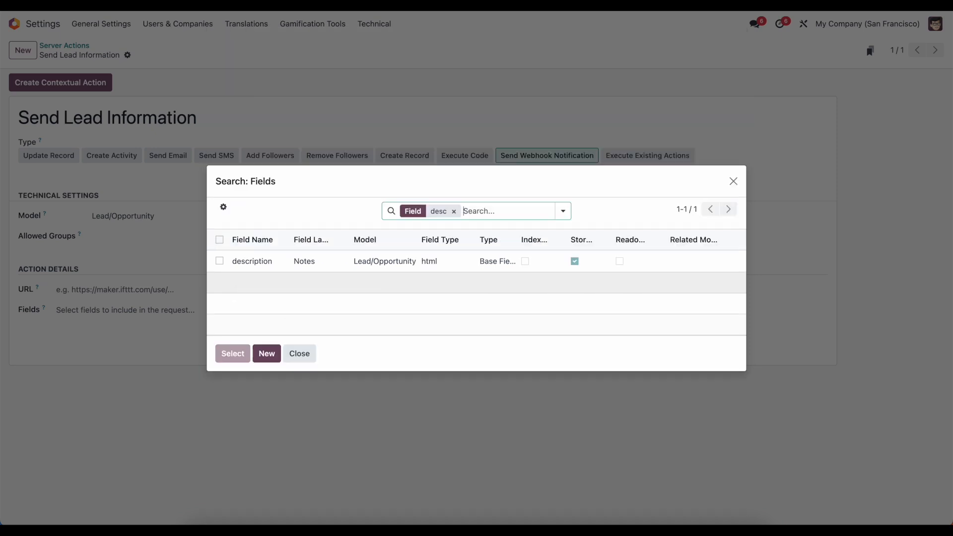
{"action": "left_click", "coordinate": [454, 211]}
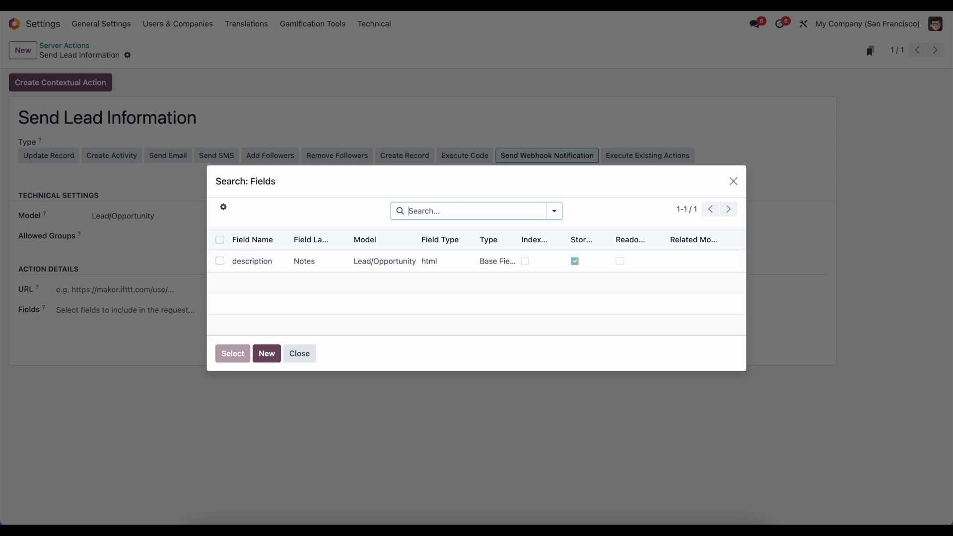
{"action": "type", "text": "name"}
{"action": "key", "text": "Return"}
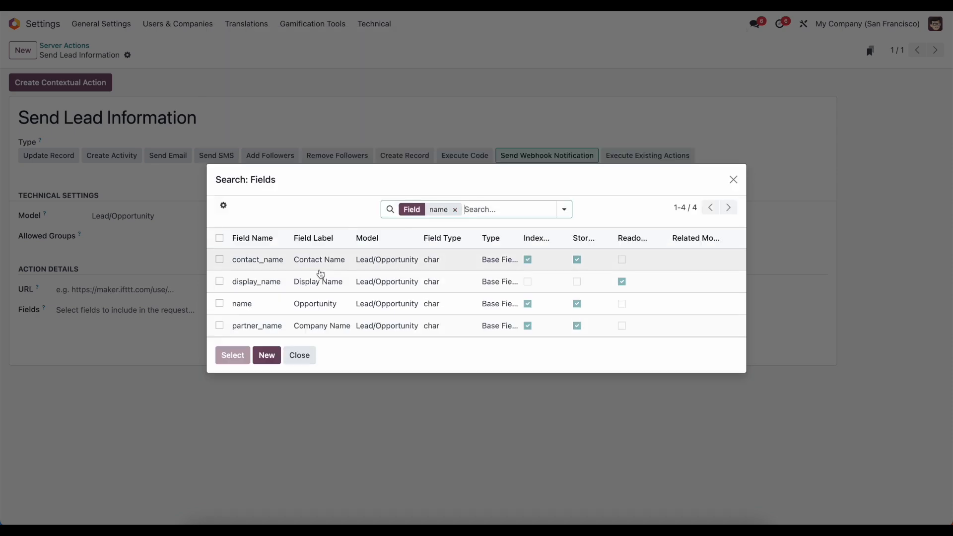
{"action": "left_click", "coordinate": [280, 303]}
- Add the Expected MRR field to the webhook request and save the server action
{"action": "left_click", "coordinate": [195, 315]}
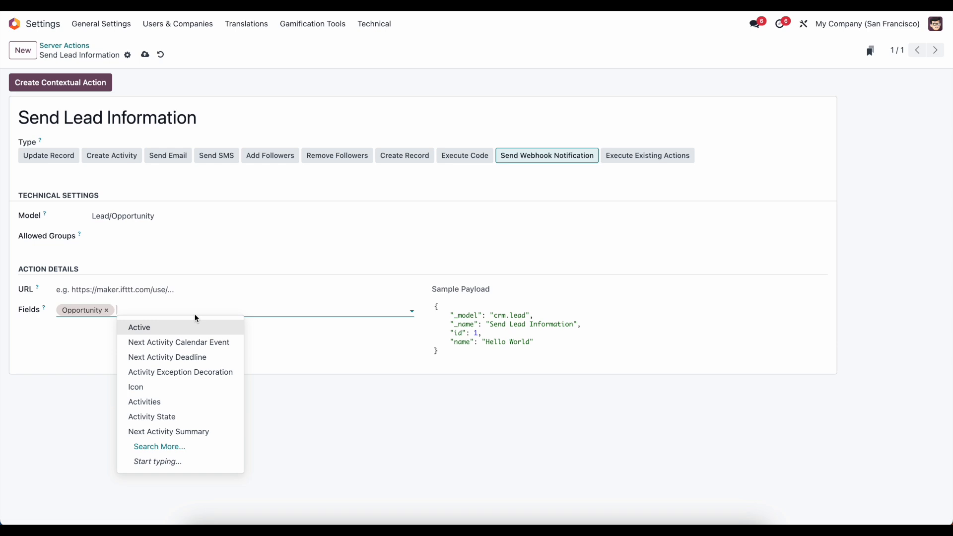
{"action": "type", "text": "mrr"}
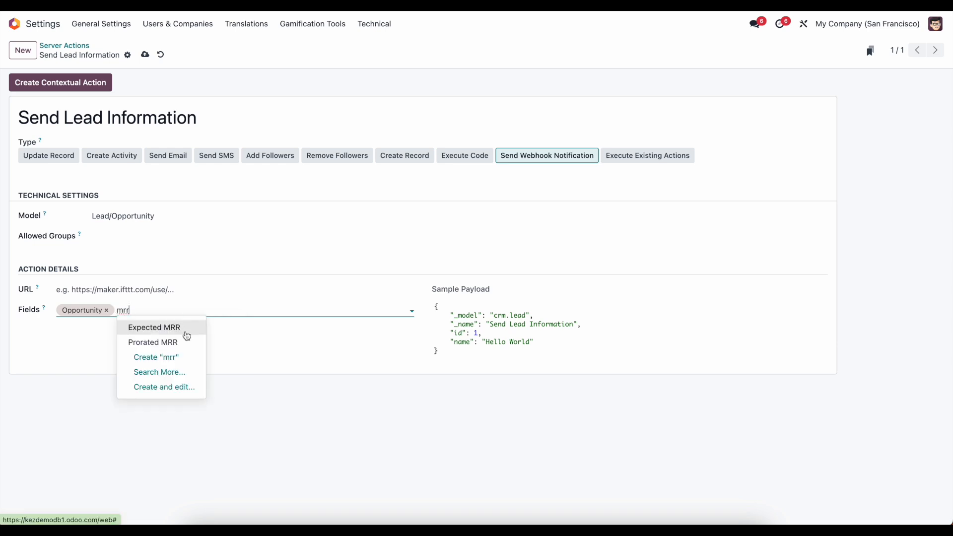
{"action": "left_click", "coordinate": [186, 333]}
{"action": "left_click", "coordinate": [145, 56]}
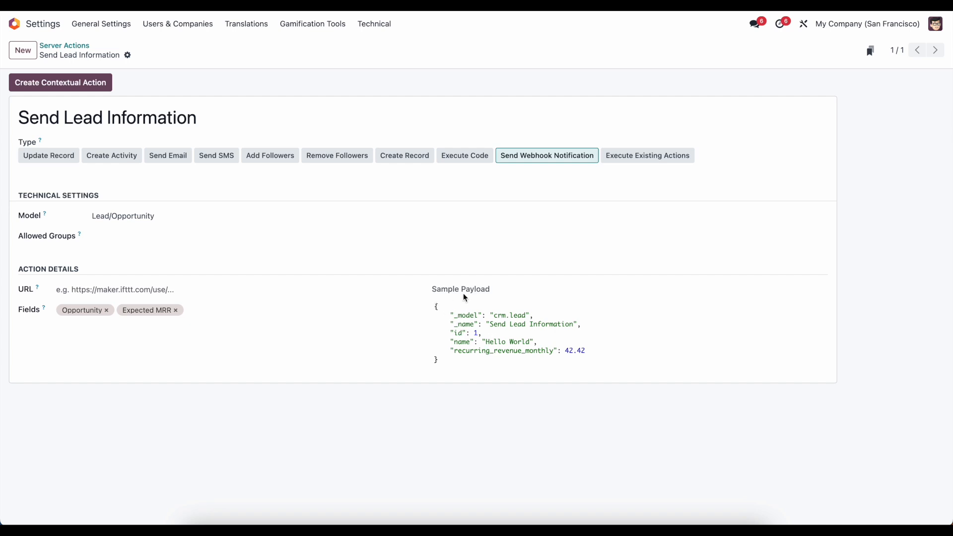
- Examine the sample payload's model, action name, record name and recurring revenue entries, and the empty webhook URL setting
{"action": "left_click_drag", "start_coordinate": [521, 316], "coordinate": [417, 315]}
{"action": "left_click_drag", "start_coordinate": [582, 323], "coordinate": [434, 334]}
{"action": "left_click_drag", "start_coordinate": [549, 341], "coordinate": [454, 342]}
{"action": "left_click_drag", "start_coordinate": [584, 351], "coordinate": [475, 352]}
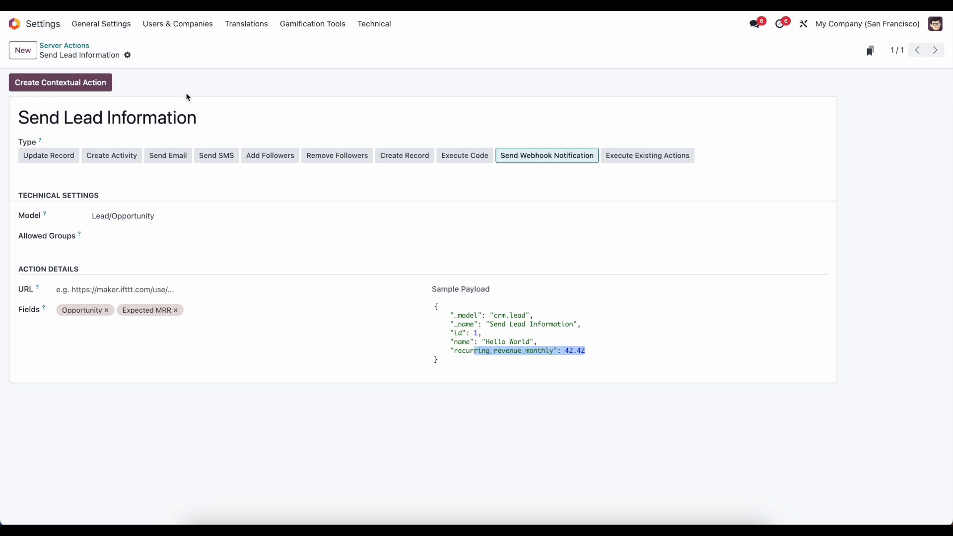
{"action": "left_click", "coordinate": [81, 290]}
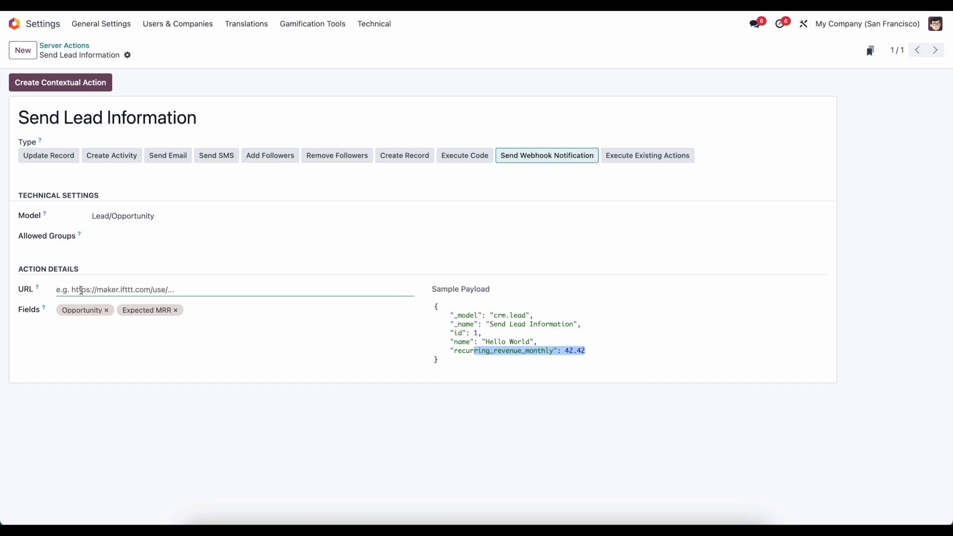
{"action": "left_click", "coordinate": [124, 268]}
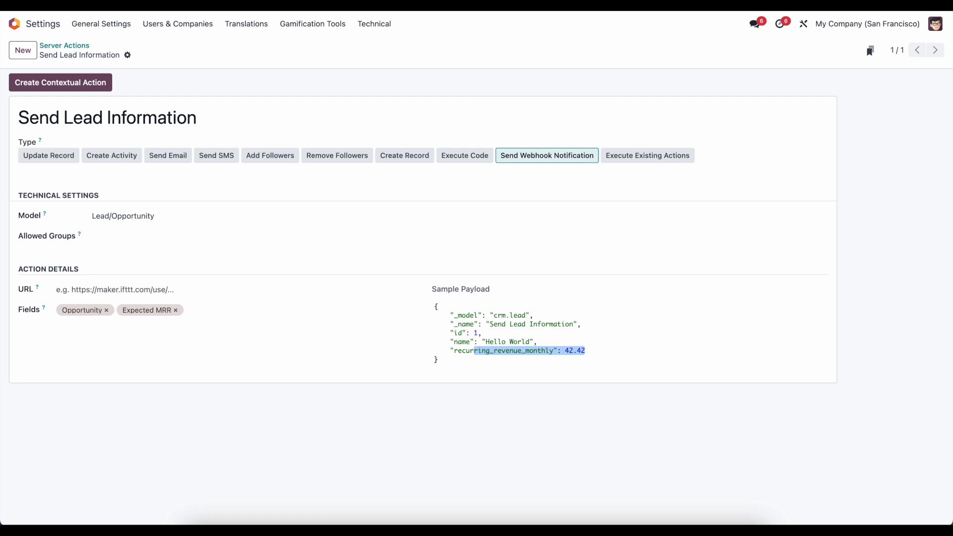
- Switch to IFTTT, start a new applet, and open the choice of services for its trigger
{"action": "left_click", "coordinate": [347, 4]}
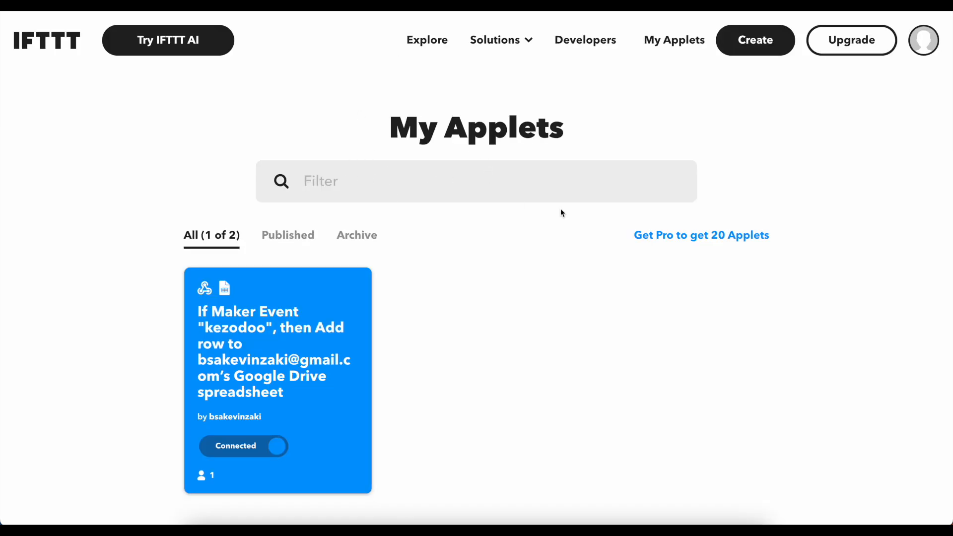
{"action": "left_click", "coordinate": [777, 41]}
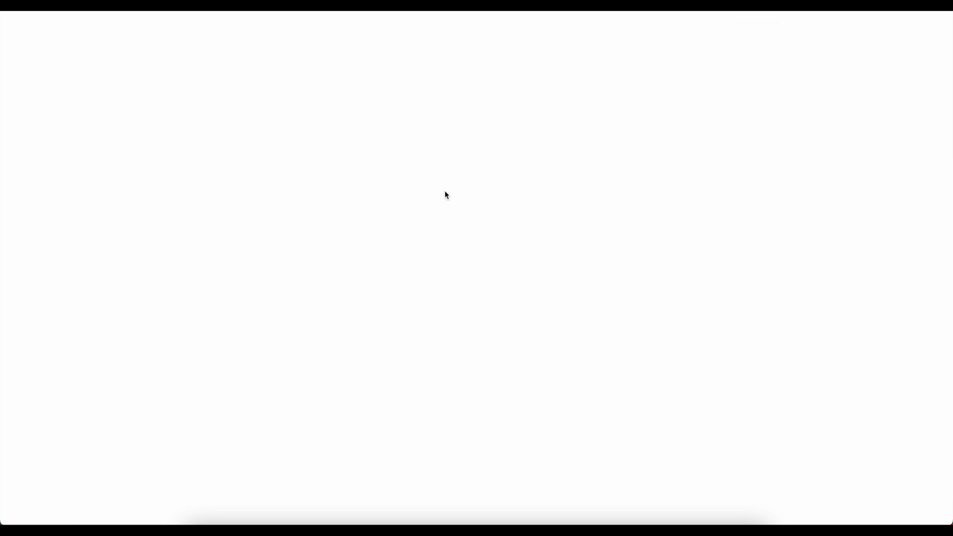
{"action": "left_click", "coordinate": [467, 188]}
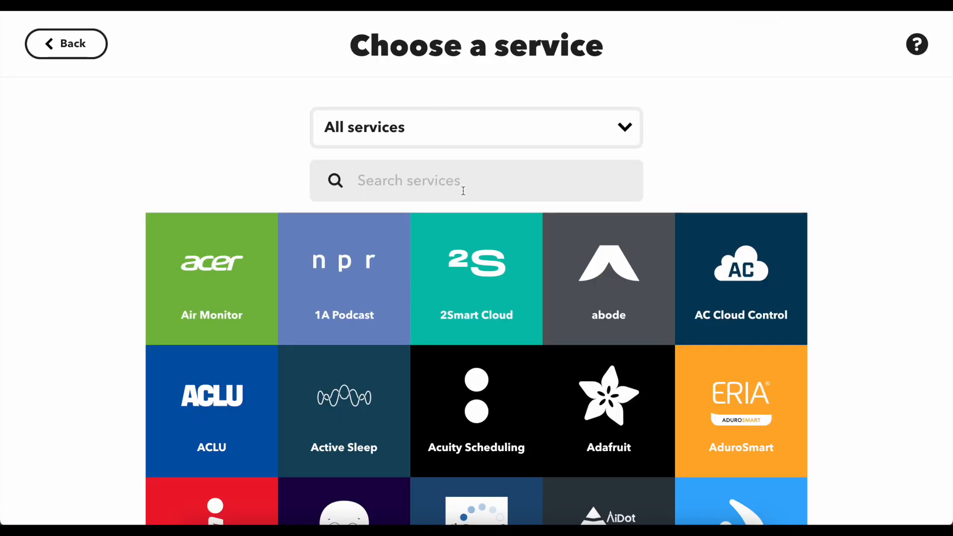
- Look through the list of services available as the applet's trigger
{"action": "left_click", "coordinate": [463, 191]}
{"action": "type", "text": "web"}
{"action": "double_click", "coordinate": [470, 186]}
{"action": "key", "text": "BackSpace"}
{"action": "scroll", "coordinate": [486, 363], "scroll_direction": "down", "scroll_amount": 20}
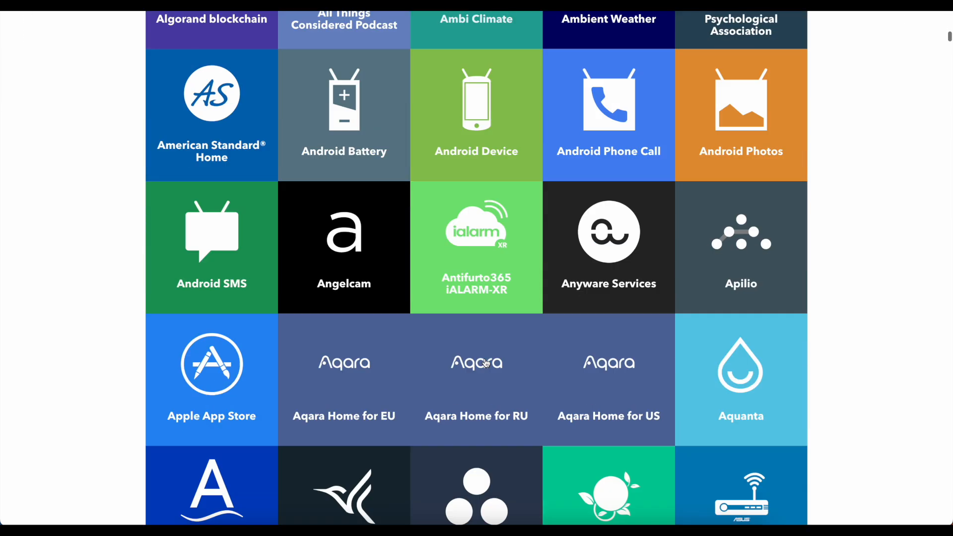
{"action": "scroll", "coordinate": [486, 363], "scroll_direction": "down", "scroll_amount": 5}
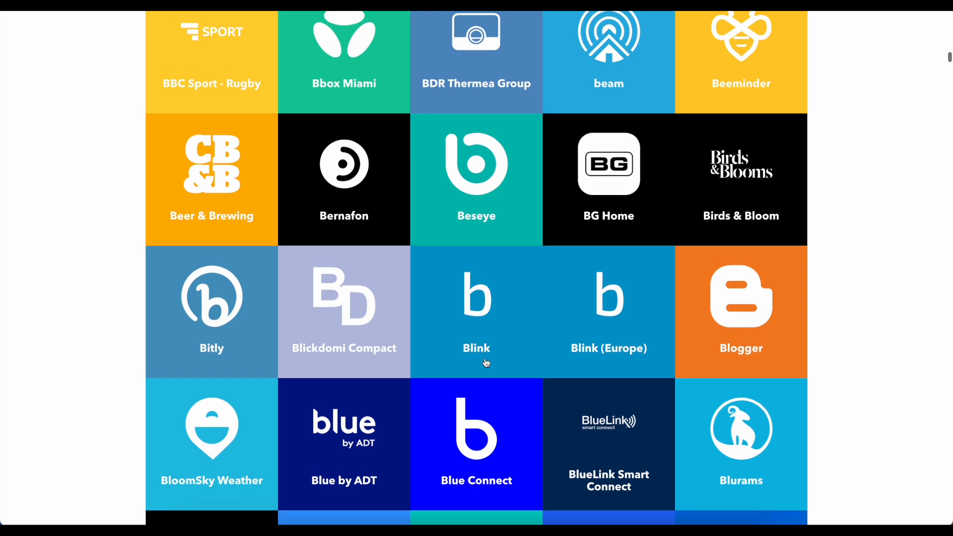
{"action": "scroll", "coordinate": [487, 361], "scroll_direction": "up", "scroll_amount": 20}
{"action": "scroll", "coordinate": [487, 358], "scroll_direction": "up", "scroll_amount": 15}
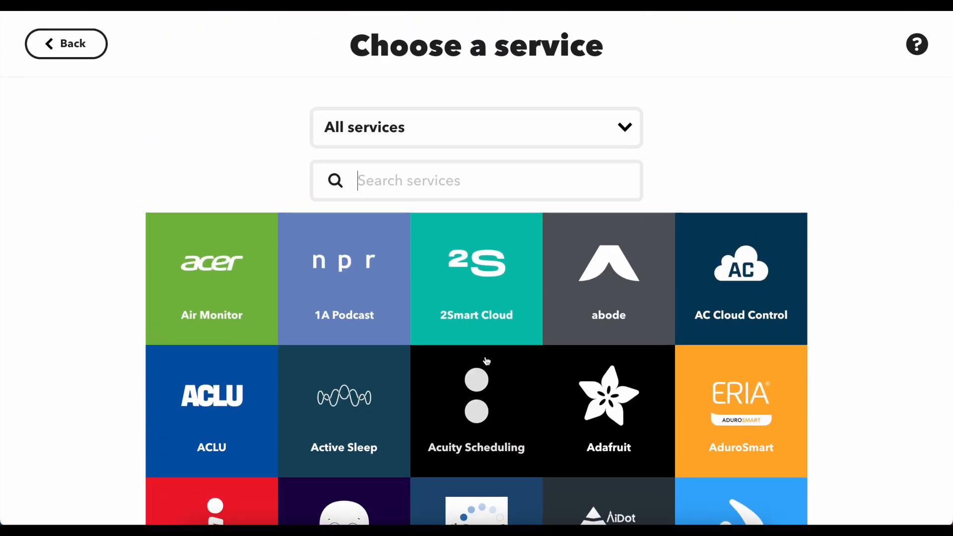
- Find the Webhooks service and choose its "Receive a web request with a JSON payload" trigger
{"action": "type", "text": "webhoo"}
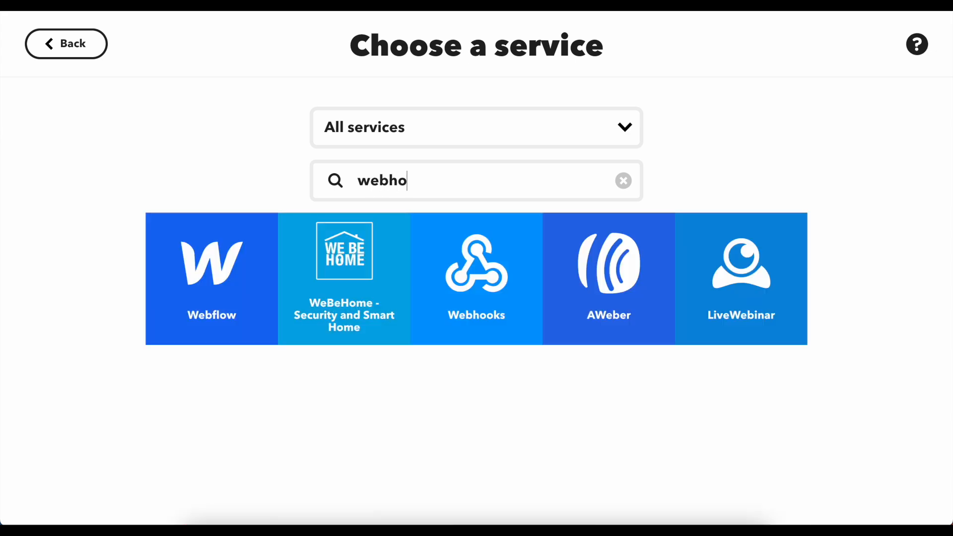
{"action": "left_click", "coordinate": [505, 311]}
{"action": "scroll", "coordinate": [485, 326], "scroll_direction": "down", "scroll_amount": 1}
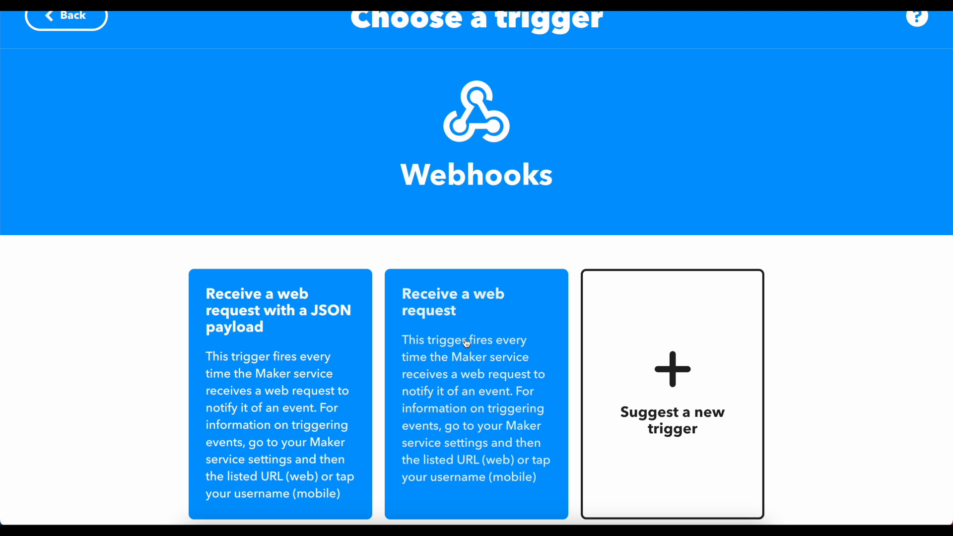
{"action": "left_click", "coordinate": [266, 360]}
- Name the trigger event "lead_info" and create the trigger
{"action": "left_click", "coordinate": [389, 362]}
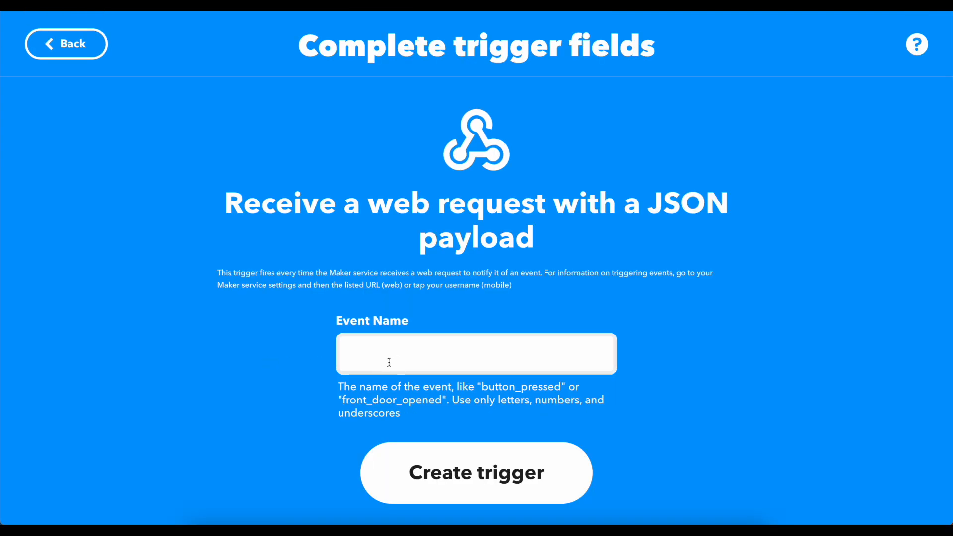
{"action": "type", "text": "lead_inde"}
{"action": "key", "text": "BackSpace"}
{"action": "key", "text": "BackSpace"}
{"action": "type", "text": "fo"}
{"action": "key", "text": "ctrl+a"}
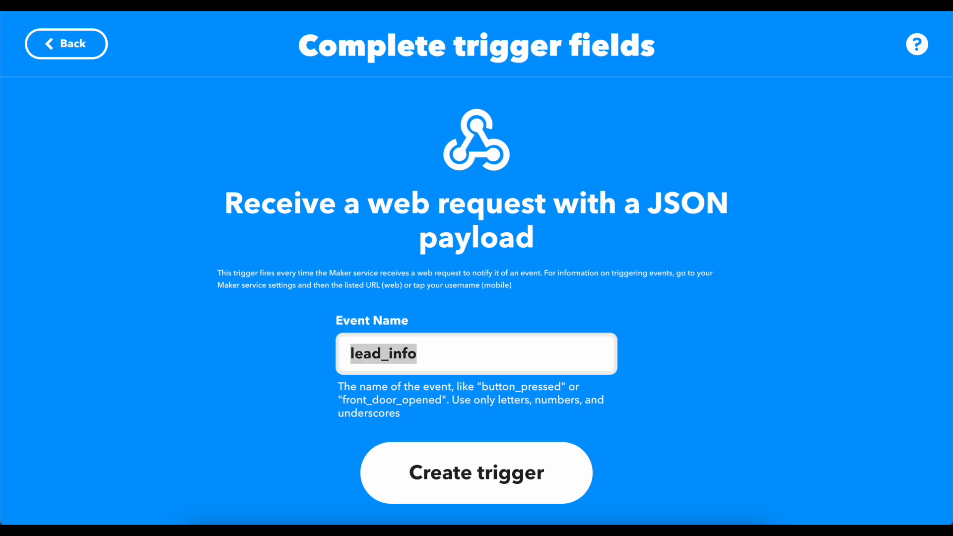
{"action": "left_click", "coordinate": [472, 478]}
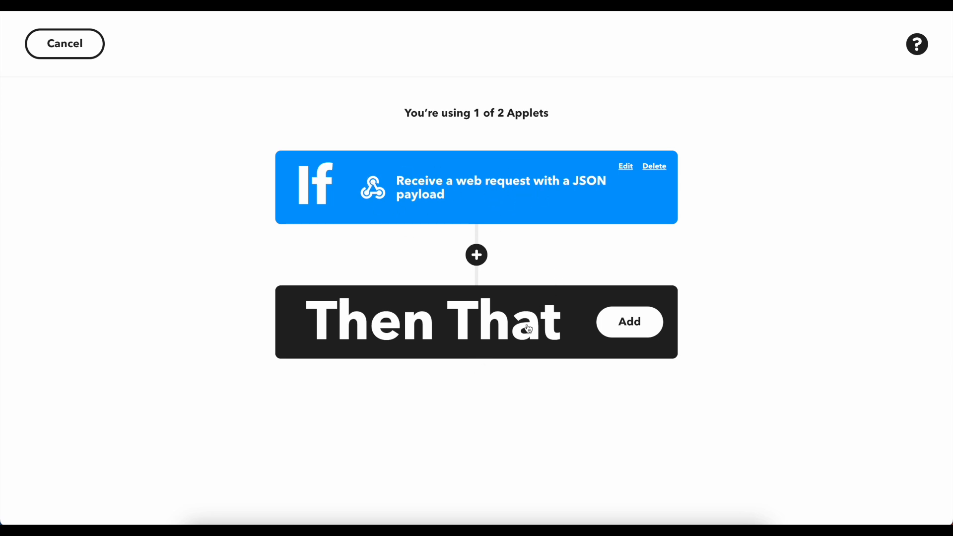
- Find Google Sheets as the service for the applet's Then That part and choose the "Add row to spreadsheet" action
{"action": "left_click", "coordinate": [444, 316]}
{"action": "left_click", "coordinate": [439, 181]}
{"action": "type", "text": "sheet"}
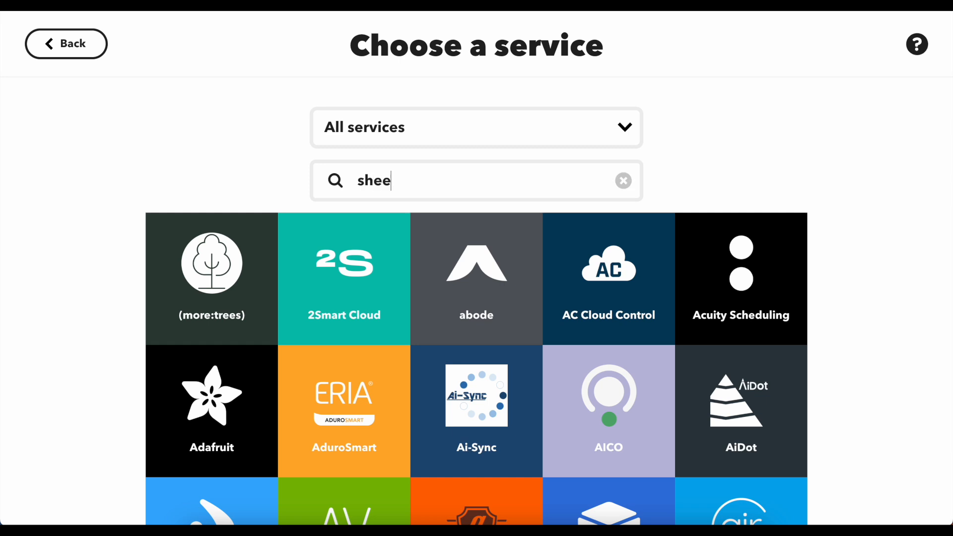
{"action": "left_click", "coordinate": [457, 246]}
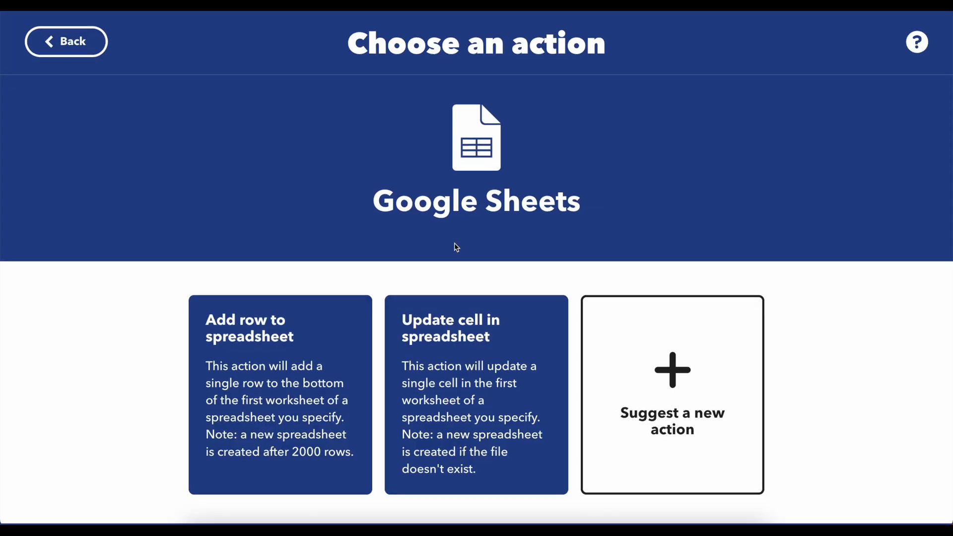
{"action": "left_click", "coordinate": [286, 337]}
- Append the JsonPayload ingredient to the formatted row, create the spreadsheet action, and continue to the applet's final review
{"action": "scroll", "coordinate": [492, 334], "scroll_direction": "down", "scroll_amount": 2}
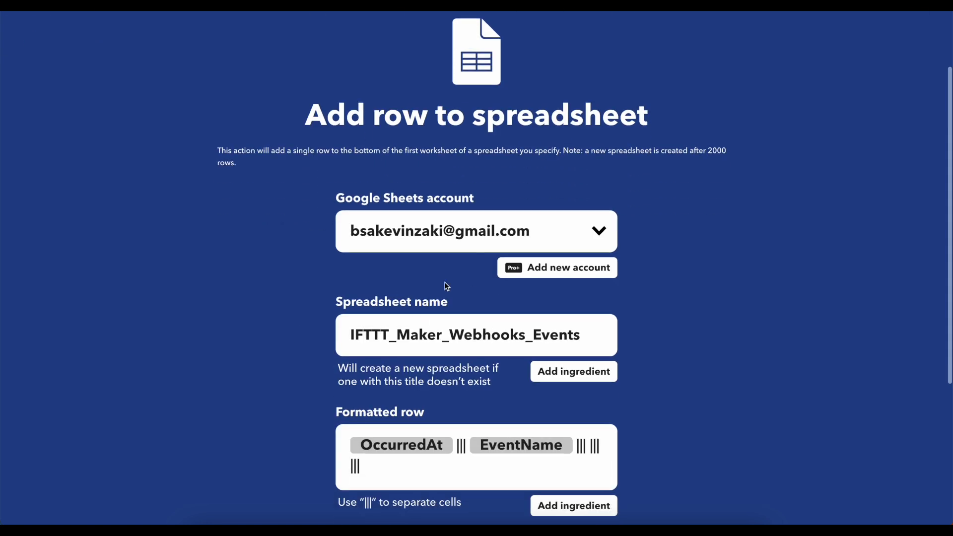
{"action": "scroll", "coordinate": [463, 353], "scroll_direction": "down", "scroll_amount": 1}
{"action": "scroll", "coordinate": [457, 332], "scroll_direction": "down", "scroll_amount": 2}
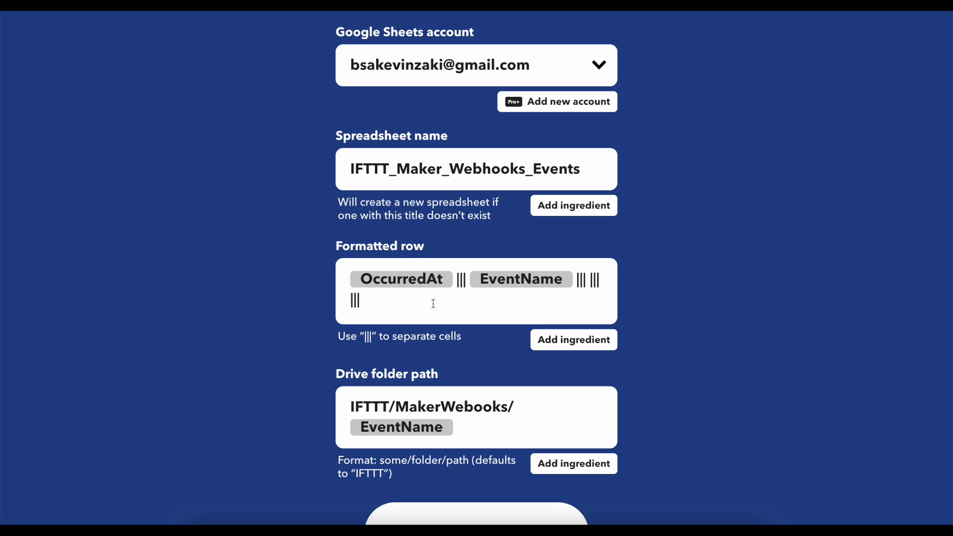
{"action": "scroll", "coordinate": [433, 303], "scroll_direction": "down", "scroll_amount": 1}
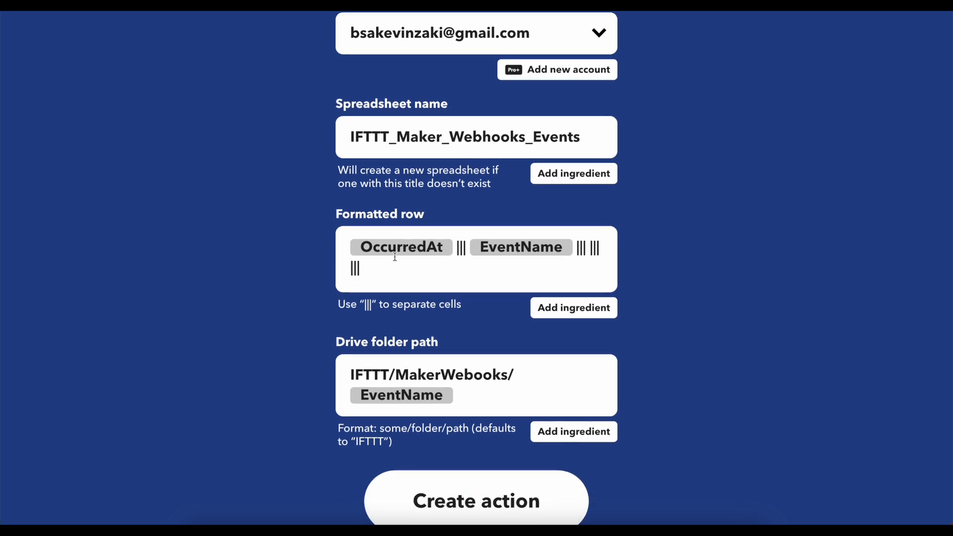
{"action": "left_click", "coordinate": [511, 260]}
{"action": "left_click", "coordinate": [598, 312]}
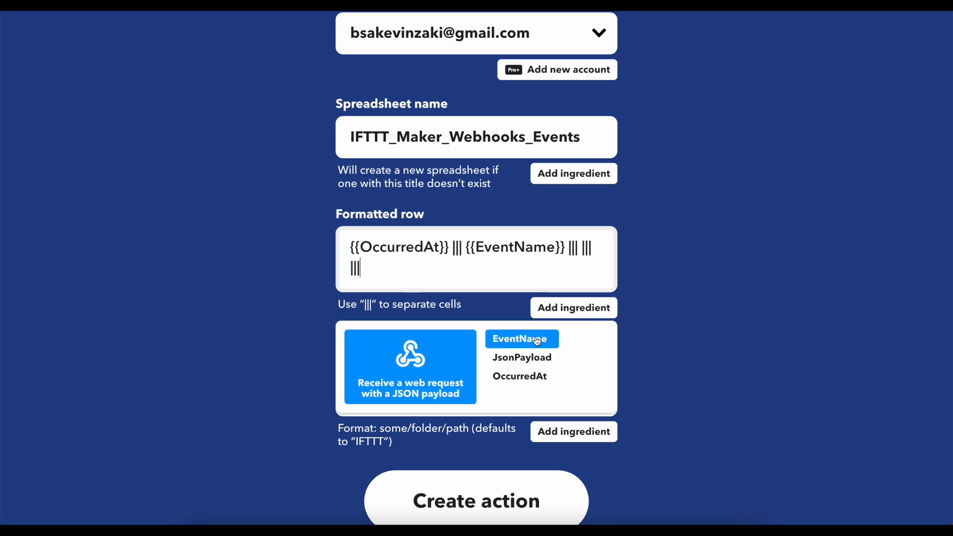
{"action": "left_click", "coordinate": [547, 354]}
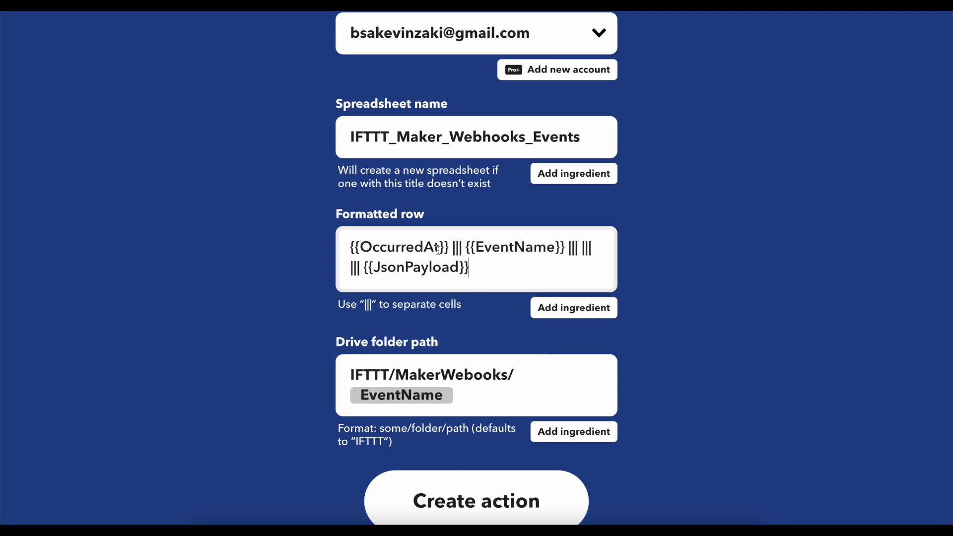
{"action": "scroll", "coordinate": [472, 256], "scroll_direction": "down", "scroll_amount": 1}
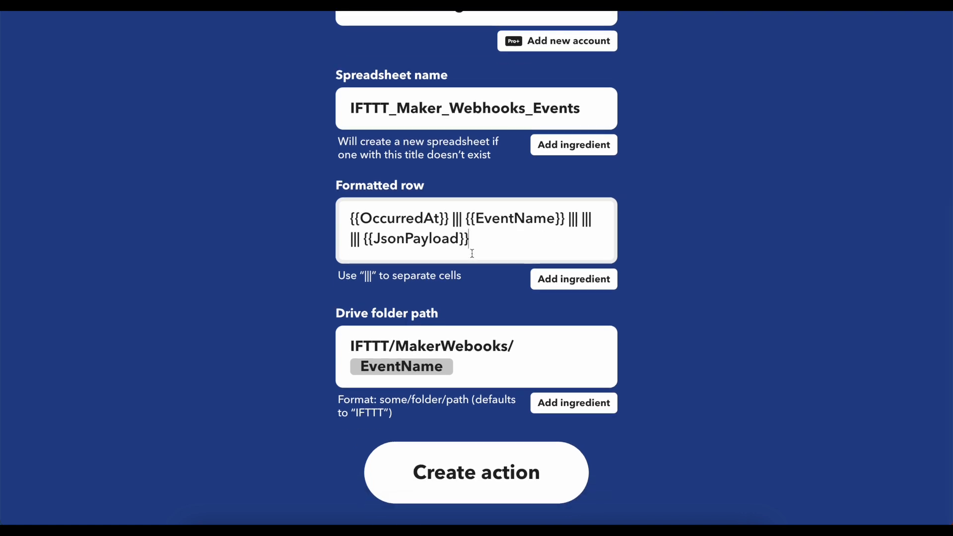
{"action": "left_click", "coordinate": [506, 466]}
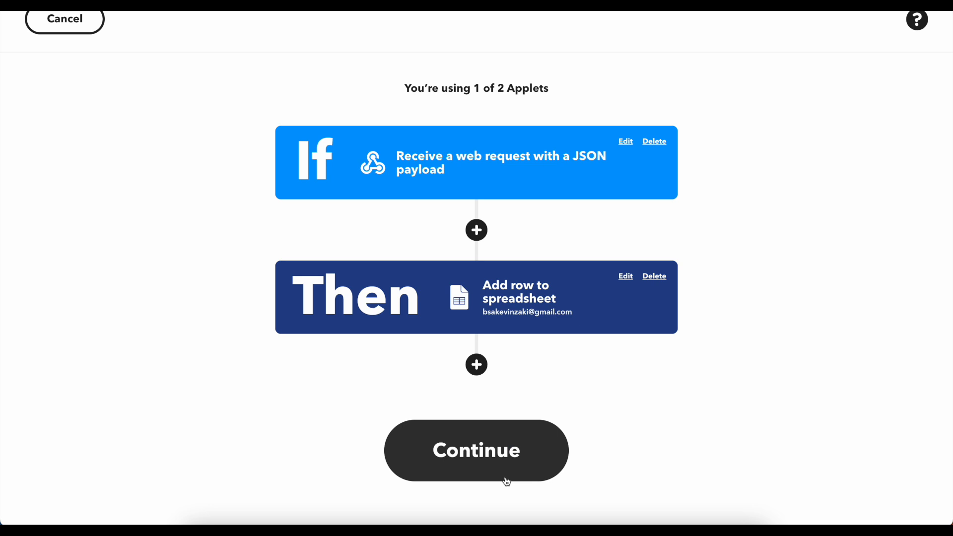
{"action": "left_click", "coordinate": [488, 457]}
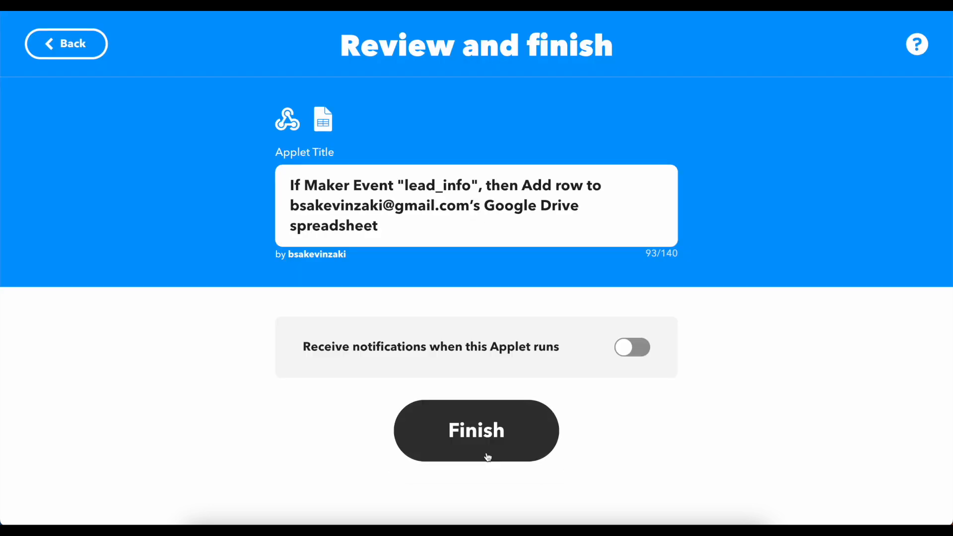
- Finish creating the lead_info applet and look over its connection details
{"action": "left_click", "coordinate": [469, 428]}
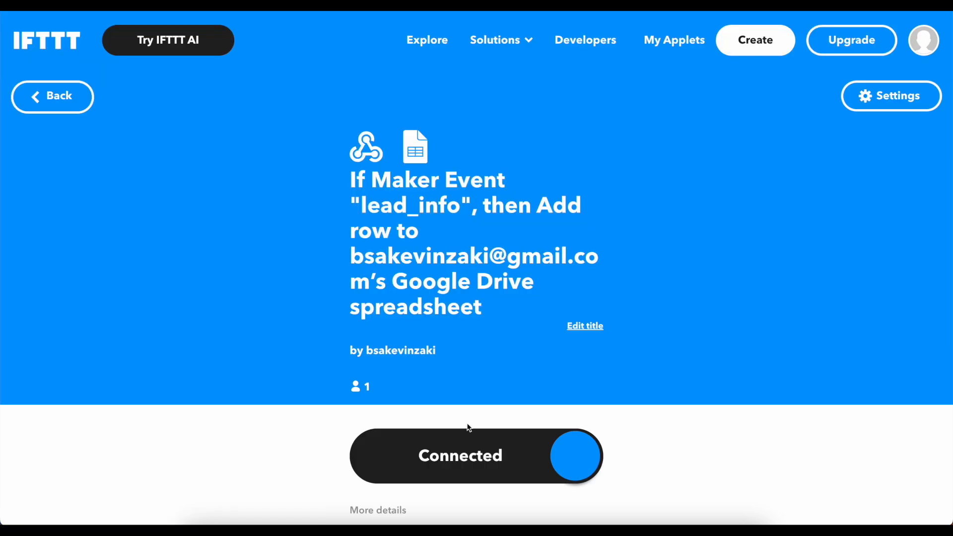
{"action": "scroll", "coordinate": [455, 277], "scroll_direction": "down", "scroll_amount": 2}
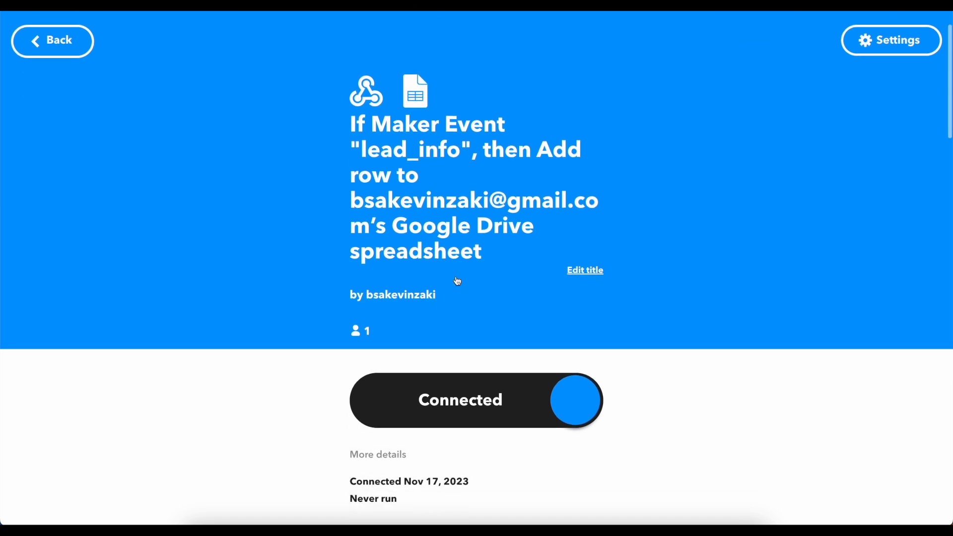
{"action": "scroll", "coordinate": [456, 280], "scroll_direction": "down", "scroll_amount": 4}
{"action": "scroll", "coordinate": [457, 280], "scroll_direction": "up", "scroll_amount": 6}
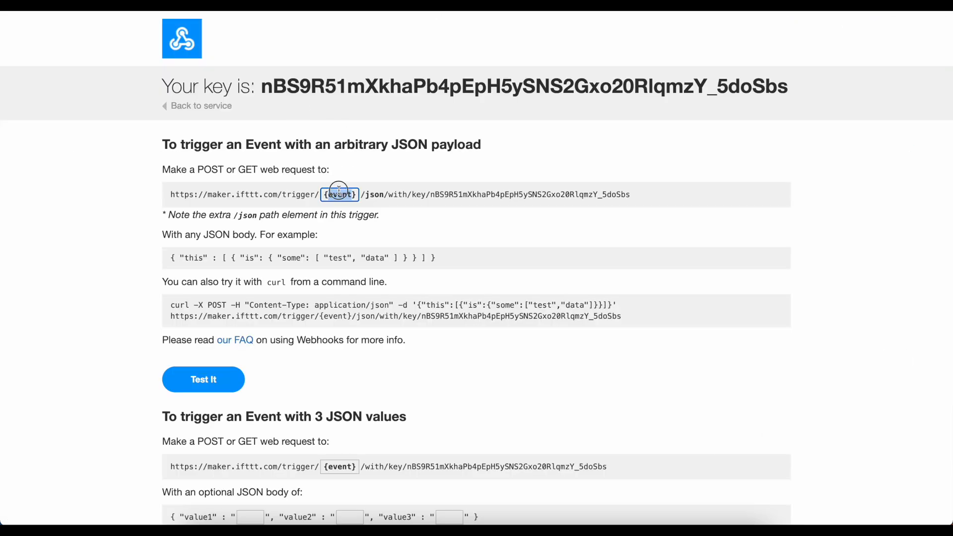
- Set the event to lead_info in the webhook key page's JSON payload request and copy the resulting trigger URL
{"action": "type", "text": "lead_info"}
{"action": "key", "text": "super+a"}
{"action": "type", "text": "lead_info"}
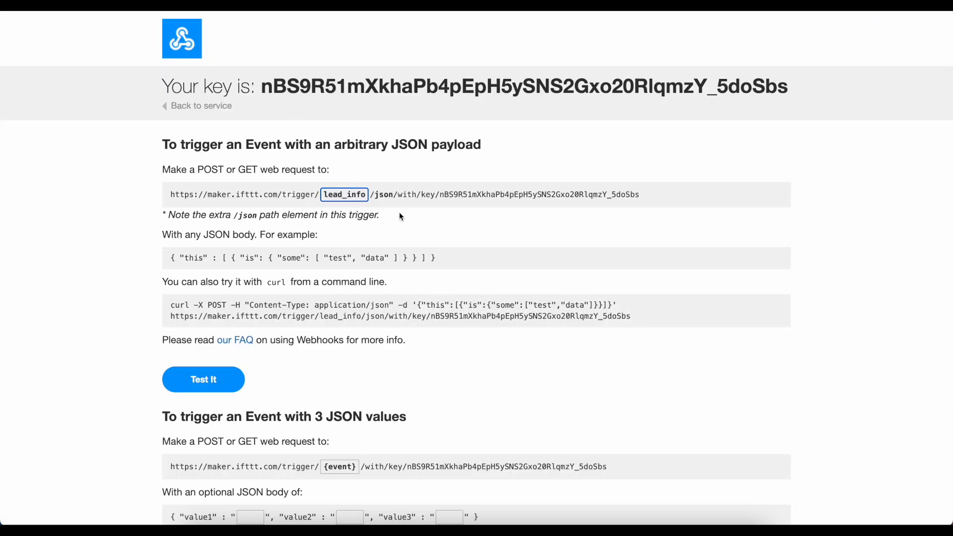
{"action": "left_click_drag", "start_coordinate": [625, 316], "coordinate": [171, 318]}
{"action": "key", "text": "ctrl+c"}
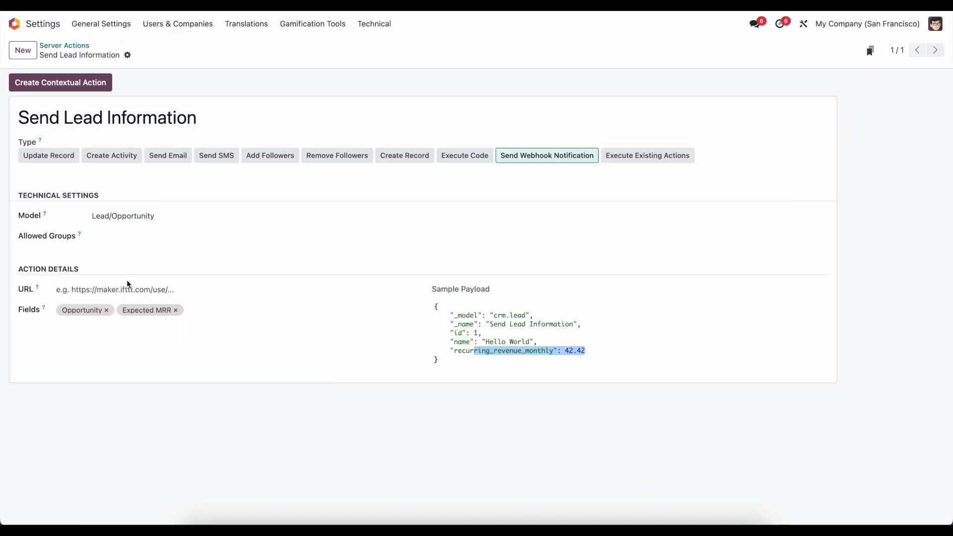
- Paste the IFTTT trigger URL containing the webhook key into the URL of Odoo's Send Lead Information server action and save it
{"action": "left_click", "coordinate": [127, 285]}
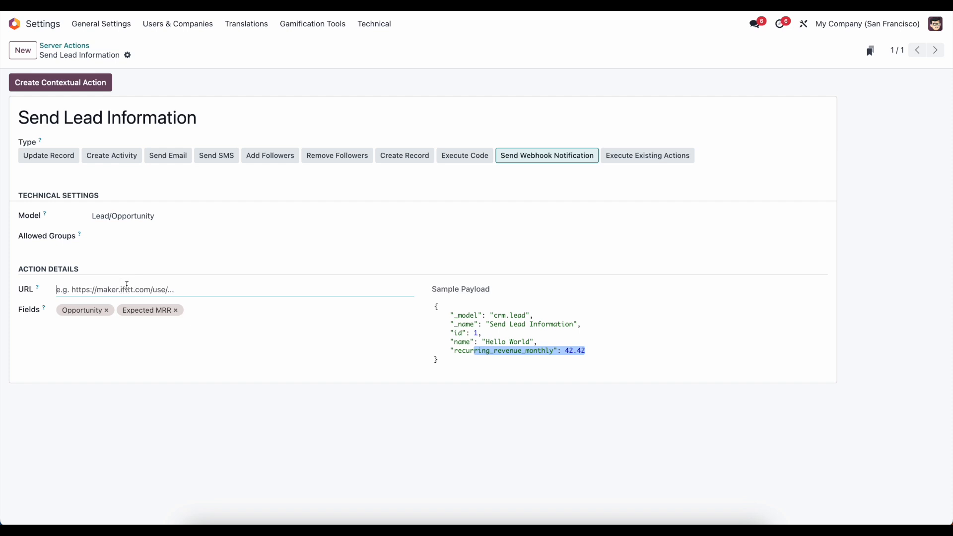
{"action": "key", "text": "ctrl+v"}
{"action": "scroll", "coordinate": [148, 289], "scroll_direction": "left", "scroll_amount": 2}
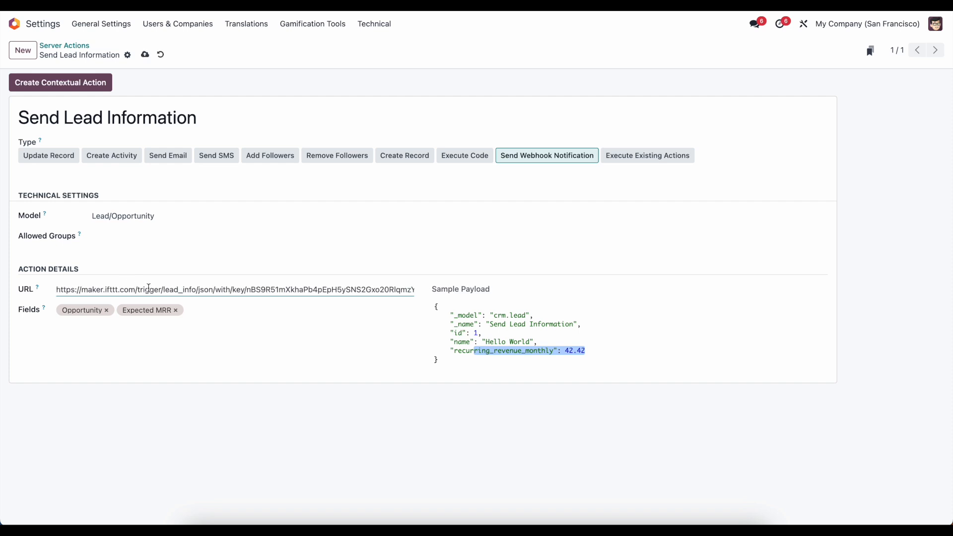
{"action": "scroll", "coordinate": [148, 289], "scroll_direction": "right", "scroll_amount": 2}
{"action": "scroll", "coordinate": [149, 289], "scroll_direction": "left", "scroll_amount": 2}
{"action": "double_click", "coordinate": [179, 289]}
{"action": "scroll", "coordinate": [347, 289], "scroll_direction": "right", "scroll_amount": 2}
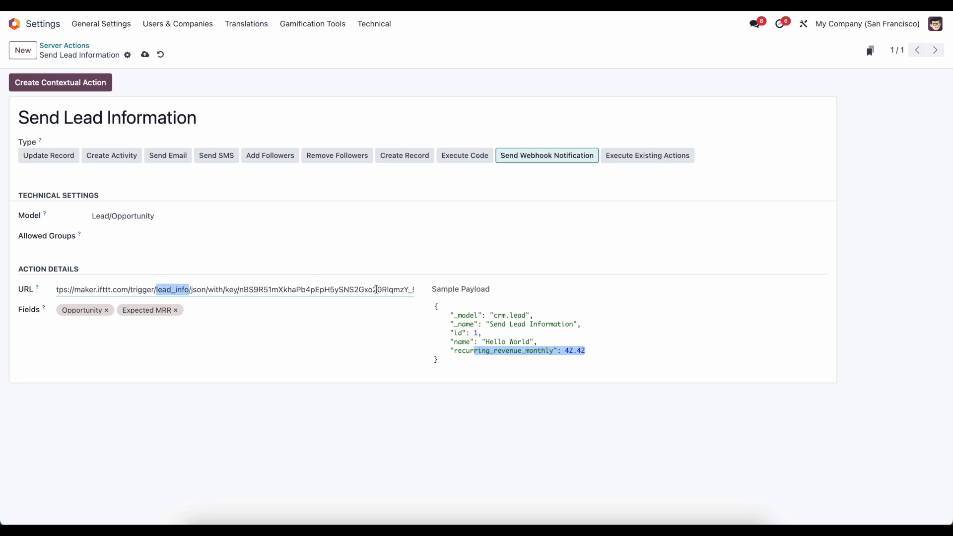
{"action": "left_click", "coordinate": [145, 55]}
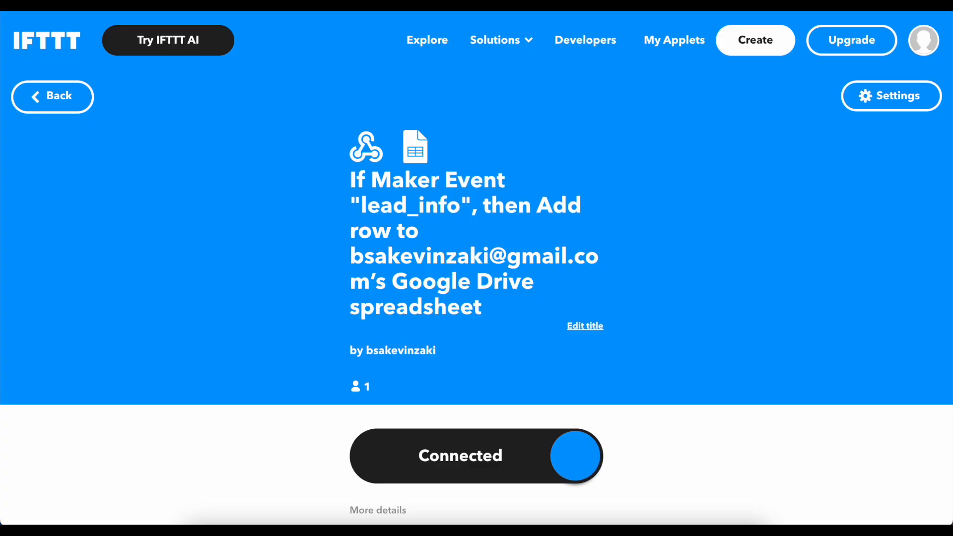
- Open the IFTTT applet's "Add row to spreadsheet" action for editing and clear its spreadsheet name
{"action": "scroll", "coordinate": [460, 302], "scroll_direction": "down", "scroll_amount": 7}
{"action": "scroll", "coordinate": [464, 357], "scroll_direction": "up", "scroll_amount": 6}
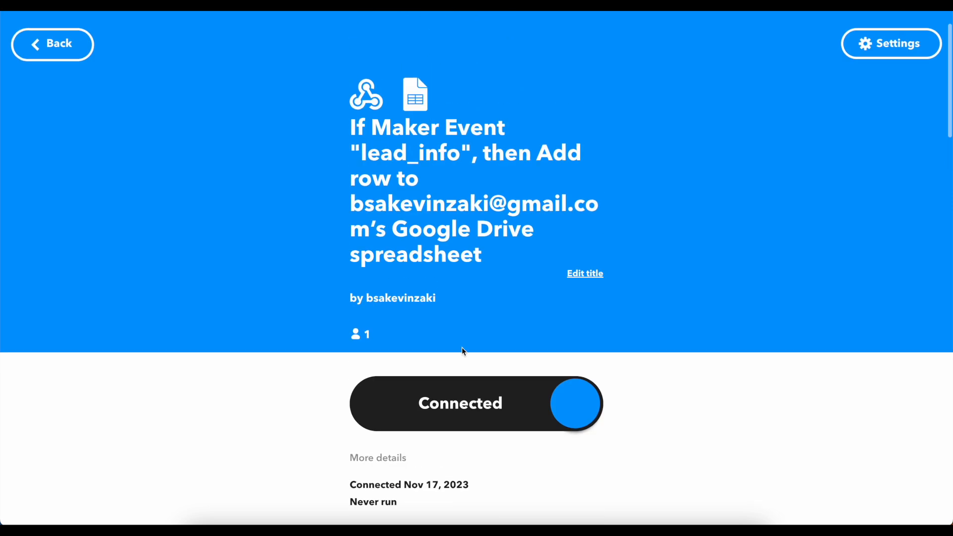
{"action": "left_click", "coordinate": [515, 184]}
{"action": "scroll", "coordinate": [519, 233], "scroll_direction": "down", "scroll_amount": 1}
{"action": "left_click", "coordinate": [524, 283]}
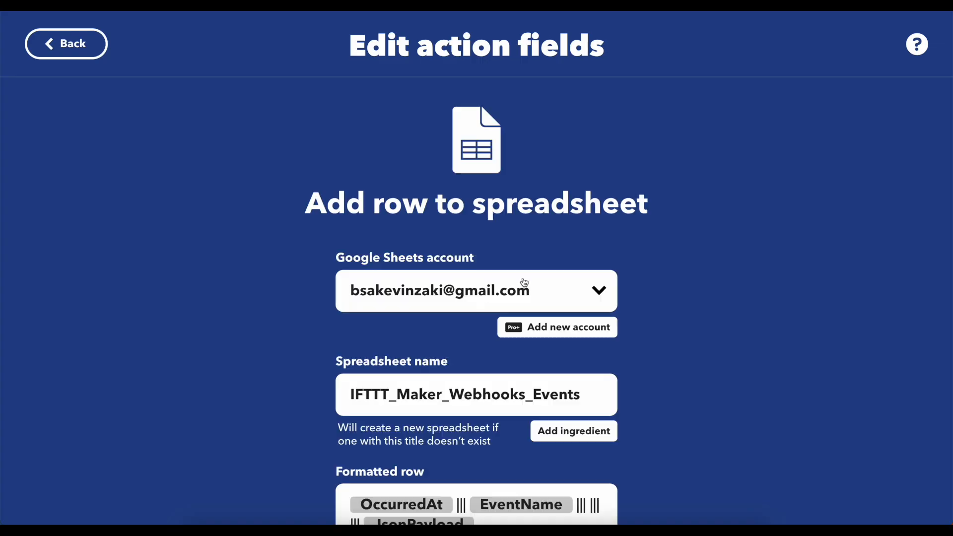
{"action": "scroll", "coordinate": [525, 282], "scroll_direction": "down", "scroll_amount": 2}
{"action": "left_click", "coordinate": [484, 280]}
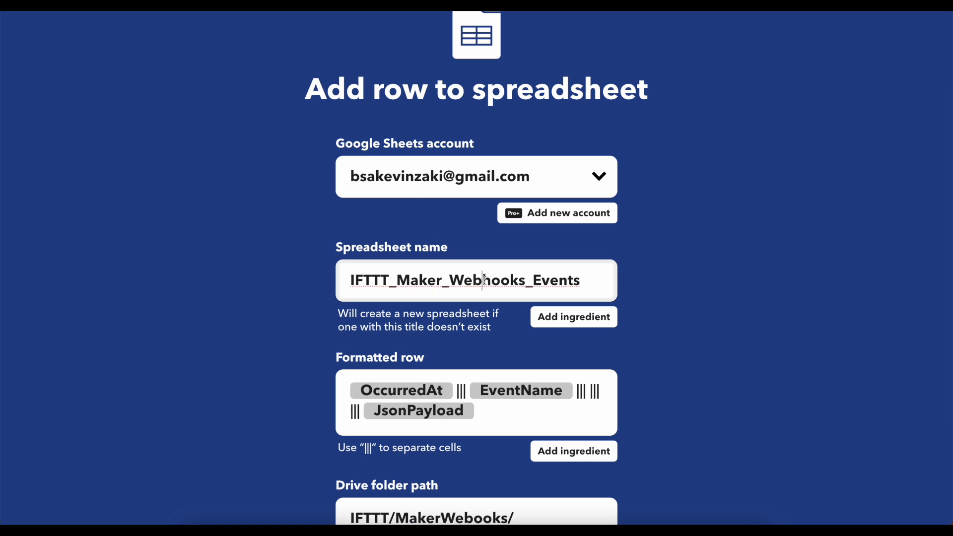
{"action": "key", "text": "ctrl+a"}
{"action": "key", "text": "BackSpace"}
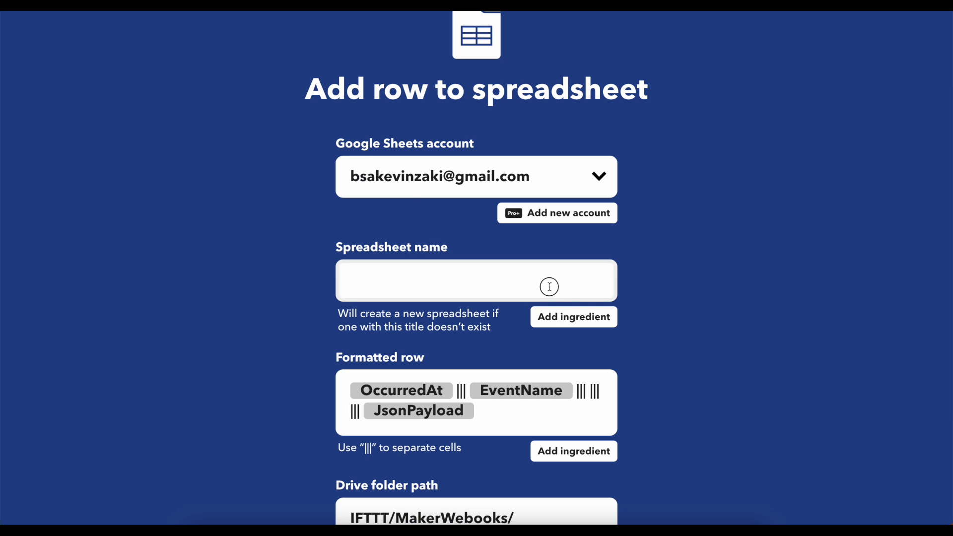
{"action": "key", "text": "ctrl+z"}
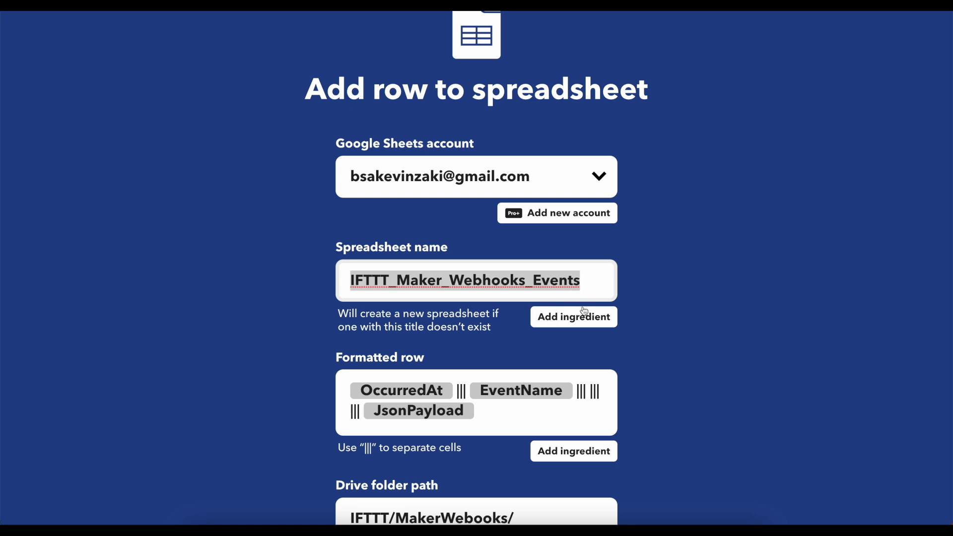
{"action": "left_click", "coordinate": [588, 322]}
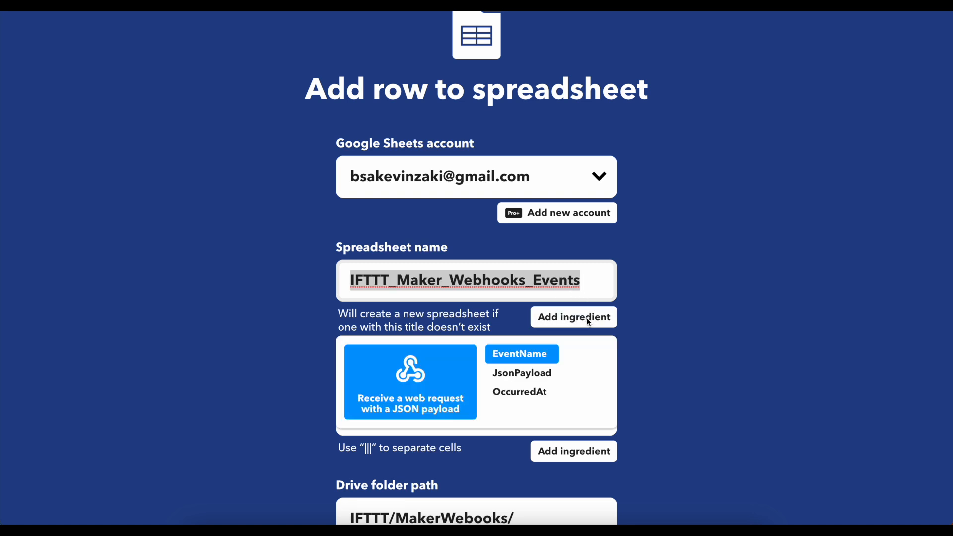
{"action": "key", "text": "BackSpace"}
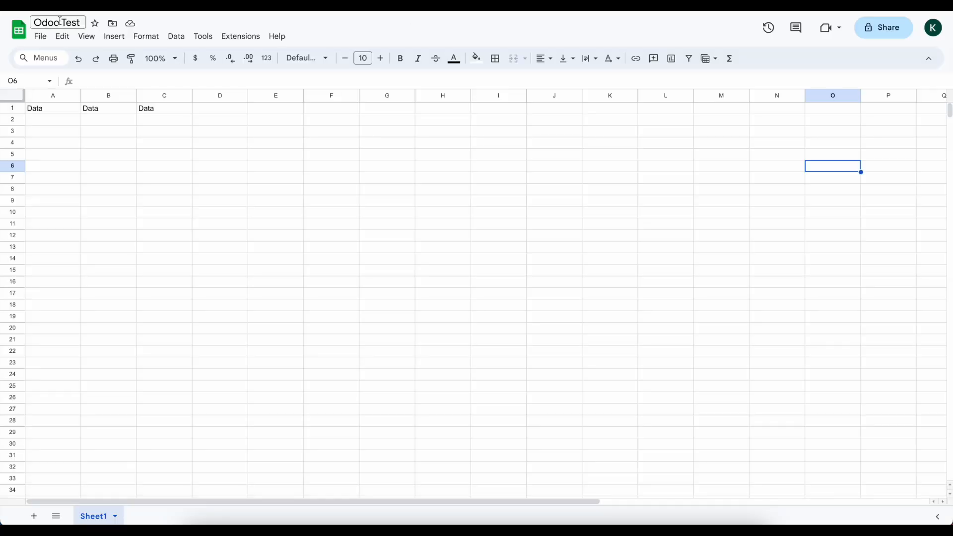
- Rename the Google Sheets file as Odoo_Test and select its name for reuse
{"action": "left_click", "coordinate": [61, 21]}
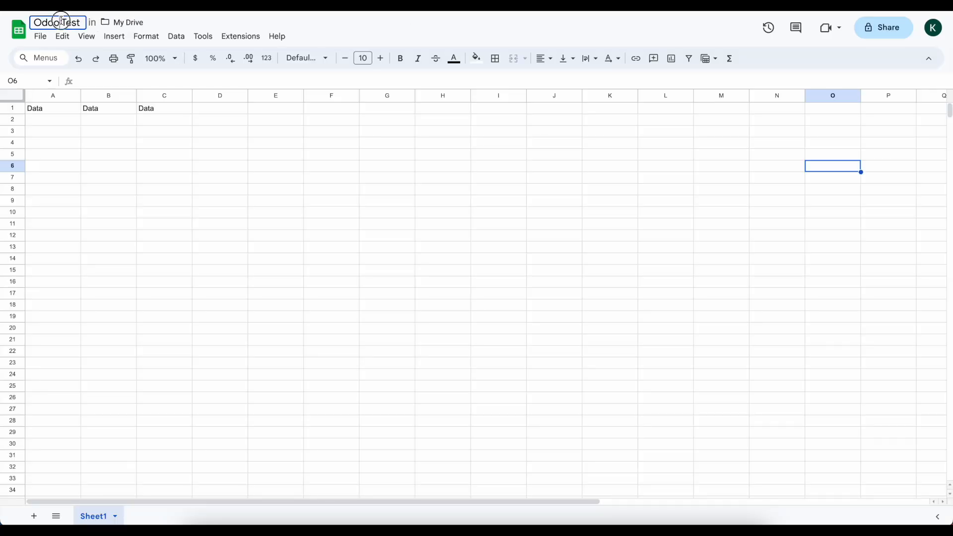
{"action": "key", "text": "BackSpace"}
{"action": "type", "text": "_"}
{"action": "key", "text": "Return"}
{"action": "double_click", "coordinate": [58, 22]}
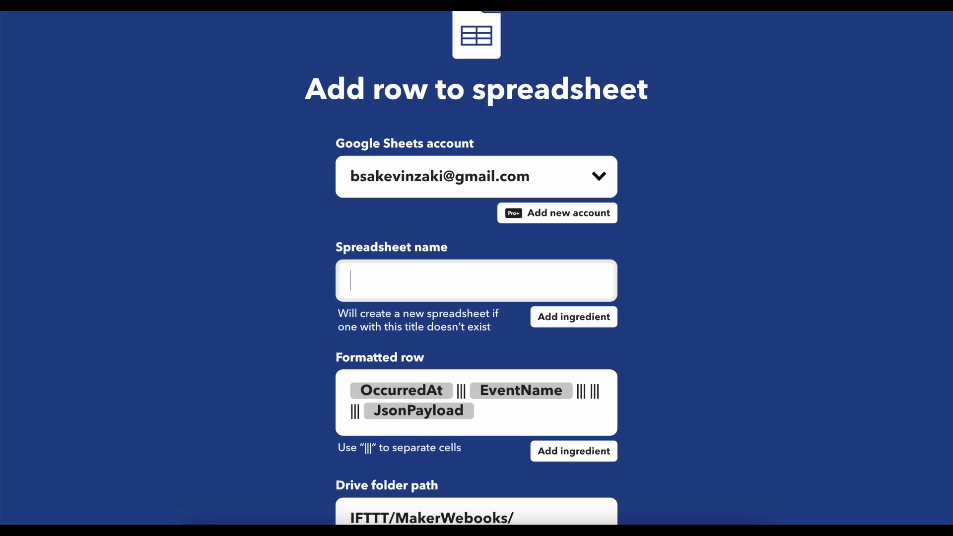
- Set the IFTTT action's spreadsheet name to Odoo_Test, then update the action and the applet
{"action": "type", "text": "Odoo_Test"}
{"action": "left_click", "coordinate": [683, 293]}
{"action": "scroll", "coordinate": [668, 300], "scroll_direction": "down", "scroll_amount": 4}
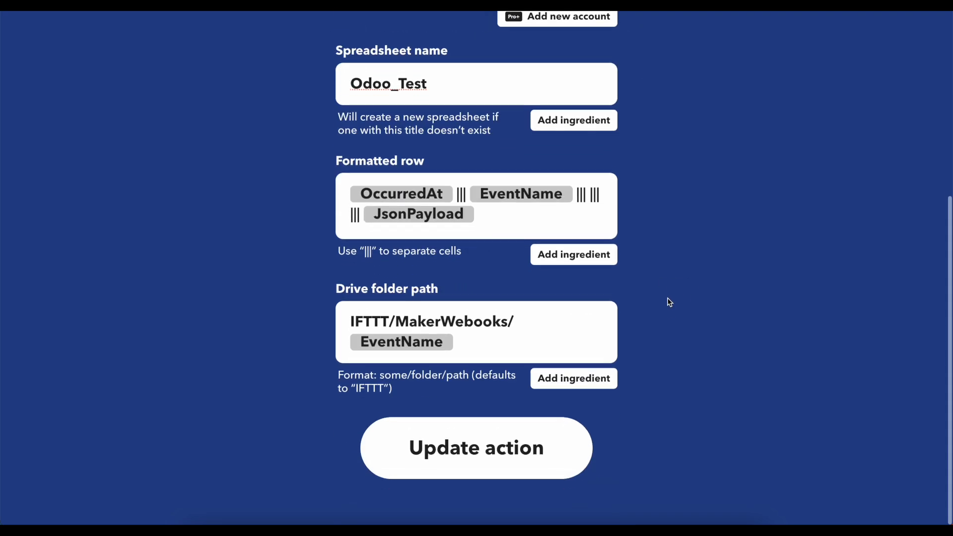
{"action": "left_click", "coordinate": [535, 488]}
{"action": "left_click", "coordinate": [505, 454]}
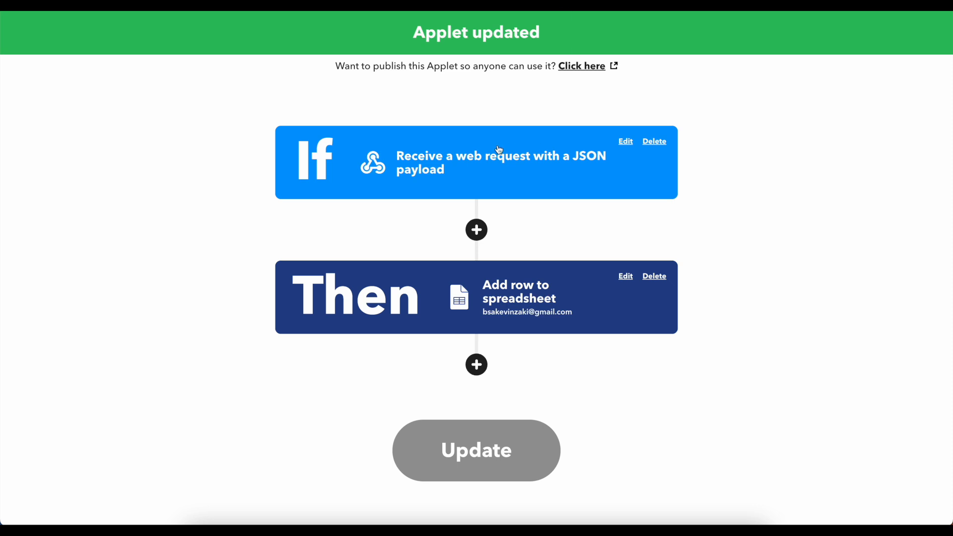
- Run an immediate check of the applet and examine its run details
{"action": "scroll", "coordinate": [499, 150], "scroll_direction": "down", "scroll_amount": 5}
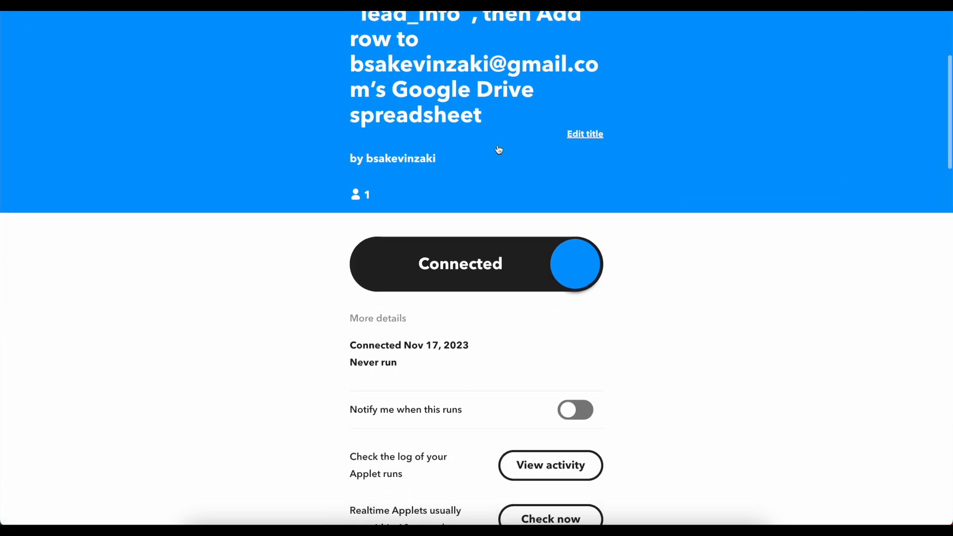
{"action": "scroll", "coordinate": [451, 230], "scroll_direction": "down", "scroll_amount": 2}
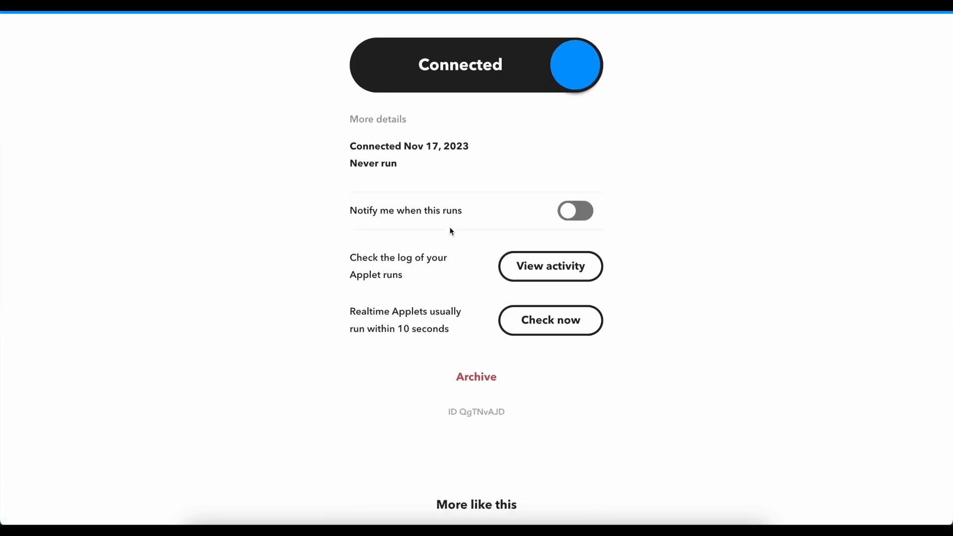
{"action": "left_click", "coordinate": [559, 329]}
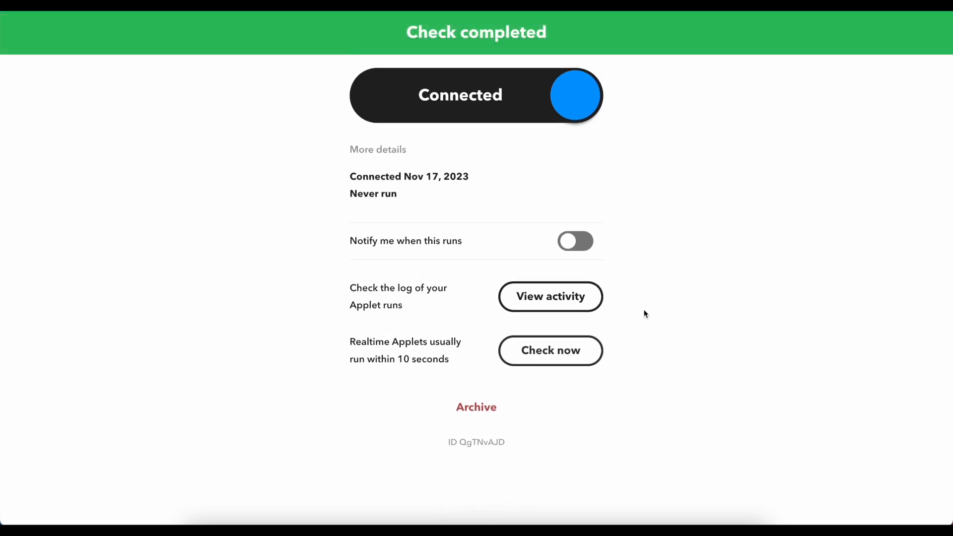
{"action": "scroll", "coordinate": [644, 310], "scroll_direction": "down", "scroll_amount": 3}
{"action": "scroll", "coordinate": [644, 310], "scroll_direction": "up", "scroll_amount": 4}
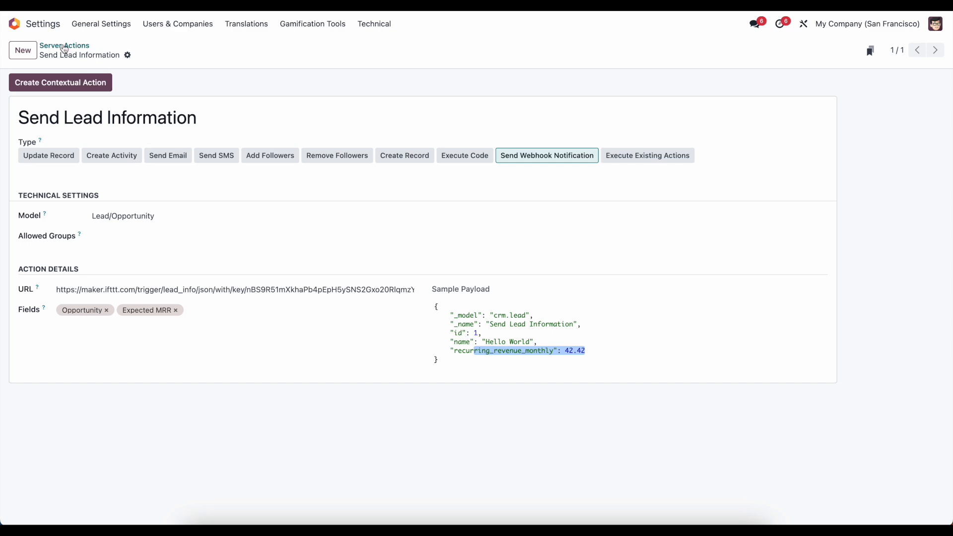
- Start a new automation rule for Lead/Opportunity from the Odoo CRM pipeline in Studio, with the trigger On save
{"action": "left_click", "coordinate": [16, 24]}
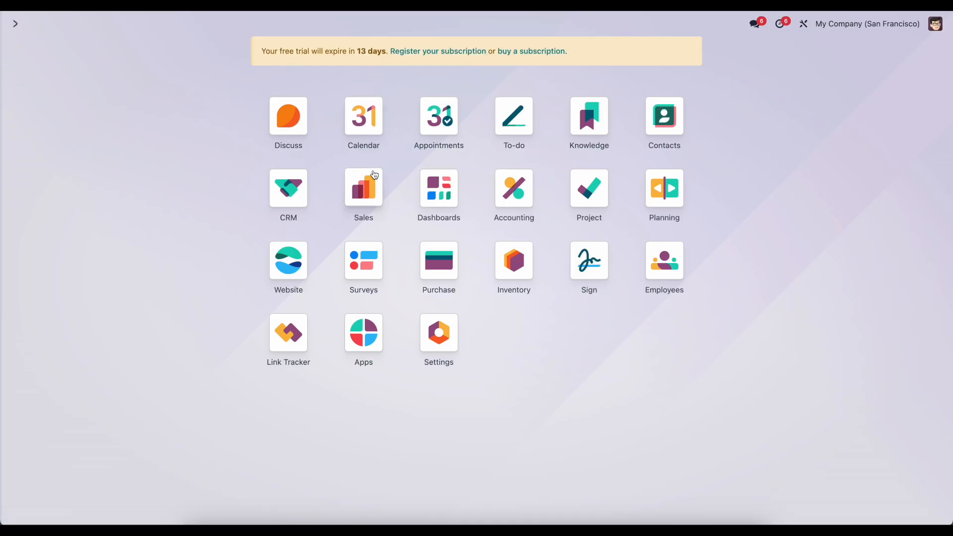
{"action": "left_click", "coordinate": [275, 193]}
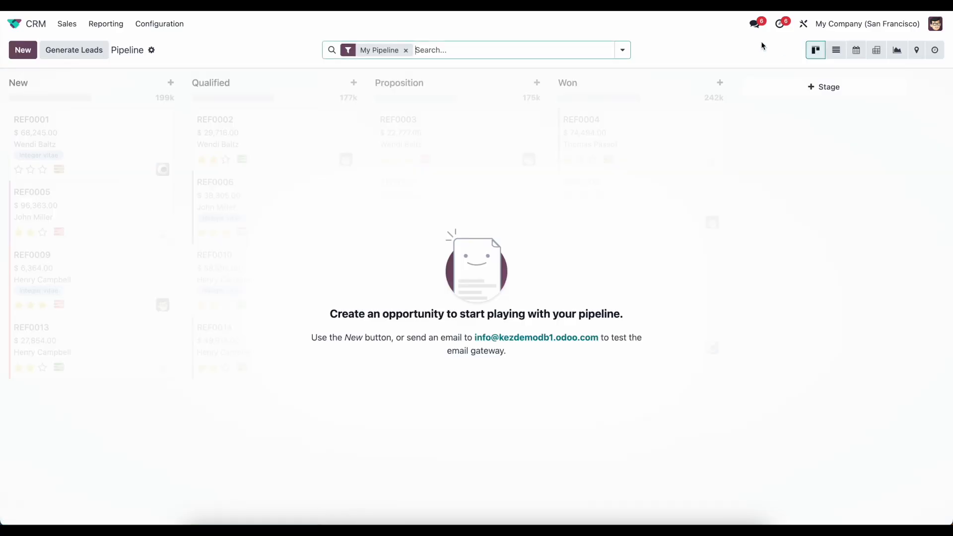
{"action": "left_click", "coordinate": [803, 24]}
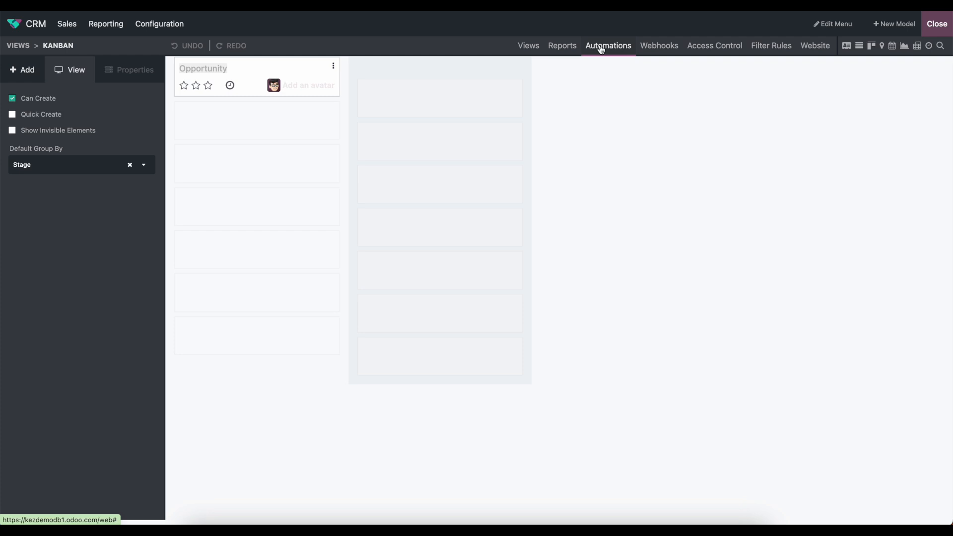
{"action": "left_click", "coordinate": [601, 49]}
{"action": "left_click", "coordinate": [489, 262]}
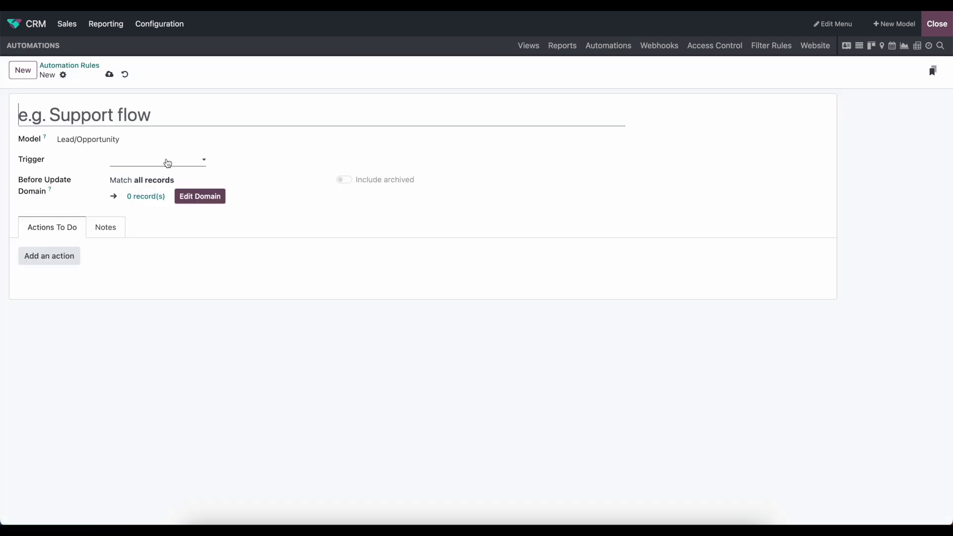
{"action": "left_click", "coordinate": [139, 158]}
{"action": "left_click", "coordinate": [174, 352]}
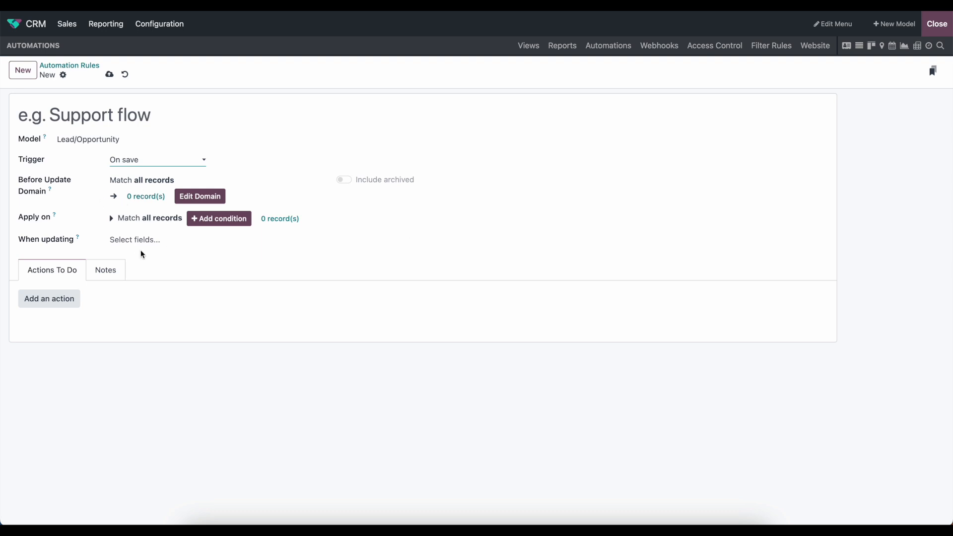
- Add an Execute Existing Actions action to the rule with Send Lead Information as its child action, and save it
{"action": "left_click", "coordinate": [49, 298]}
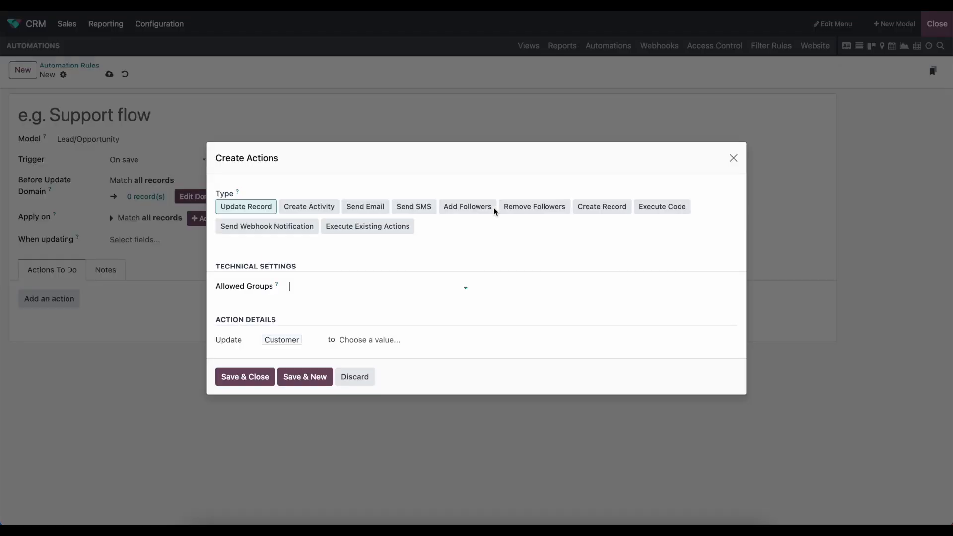
{"action": "left_click", "coordinate": [365, 228]}
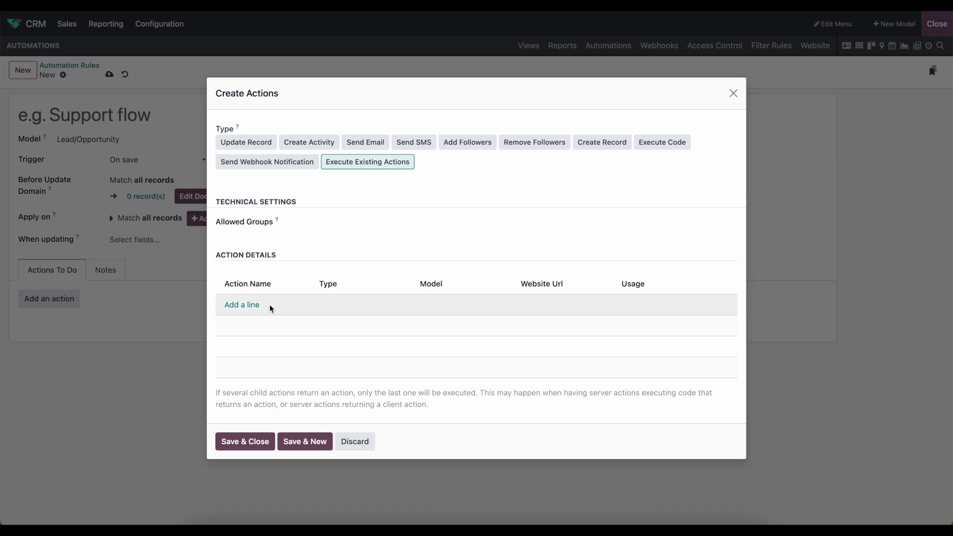
{"action": "left_click", "coordinate": [252, 305]}
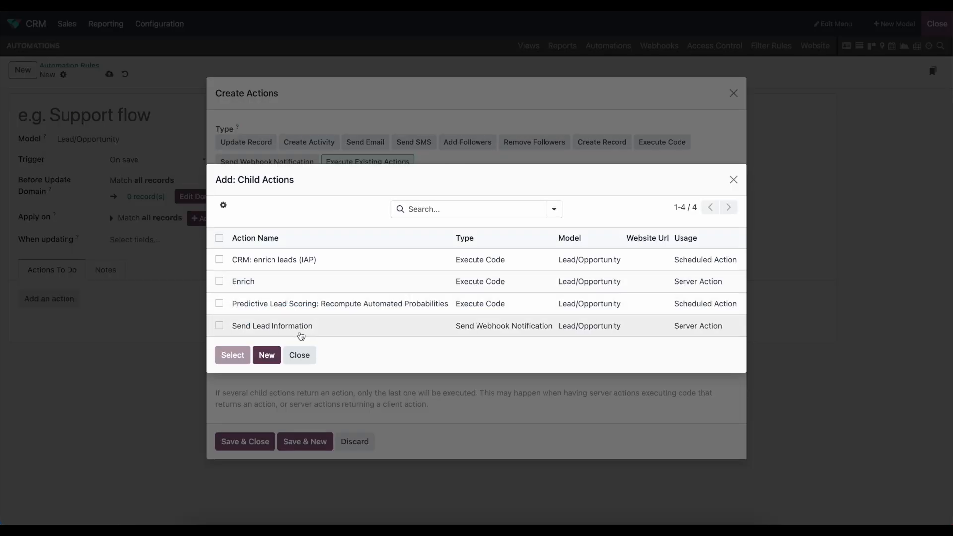
{"action": "left_click", "coordinate": [300, 331]}
{"action": "left_click", "coordinate": [246, 441]}
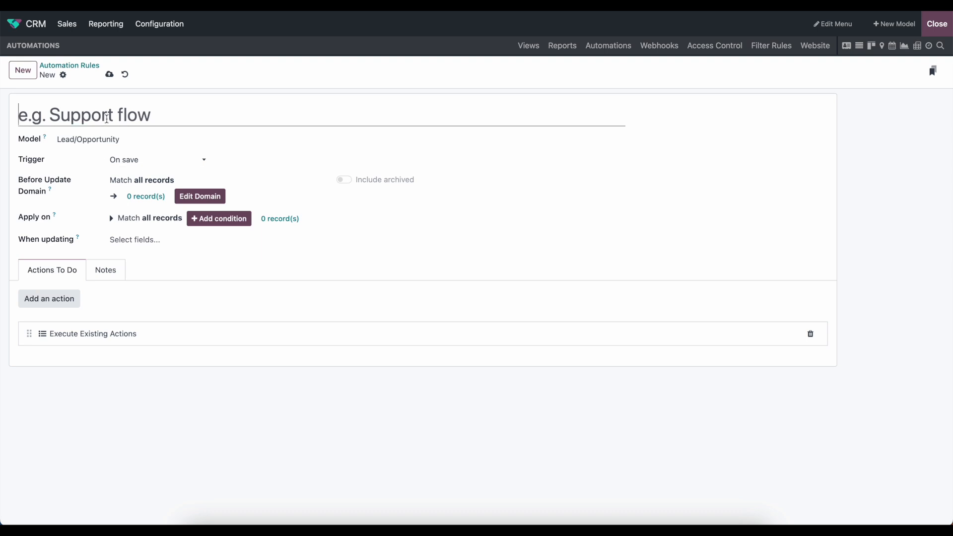
- Name the automation rule Send Lead info for Webhook IFTTT and save it
{"action": "type", "text": "Send Lead info for"}
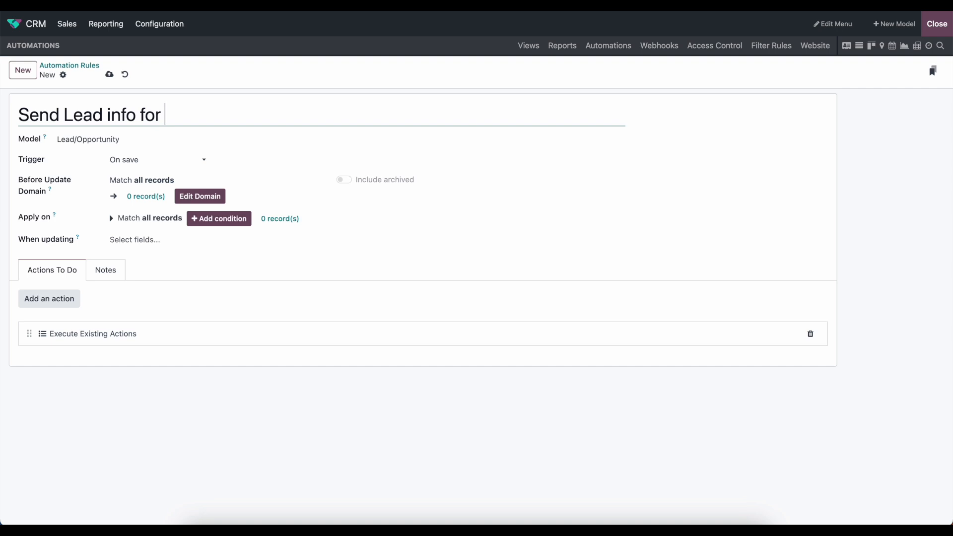
{"action": "type", "text": " Webhook I"}
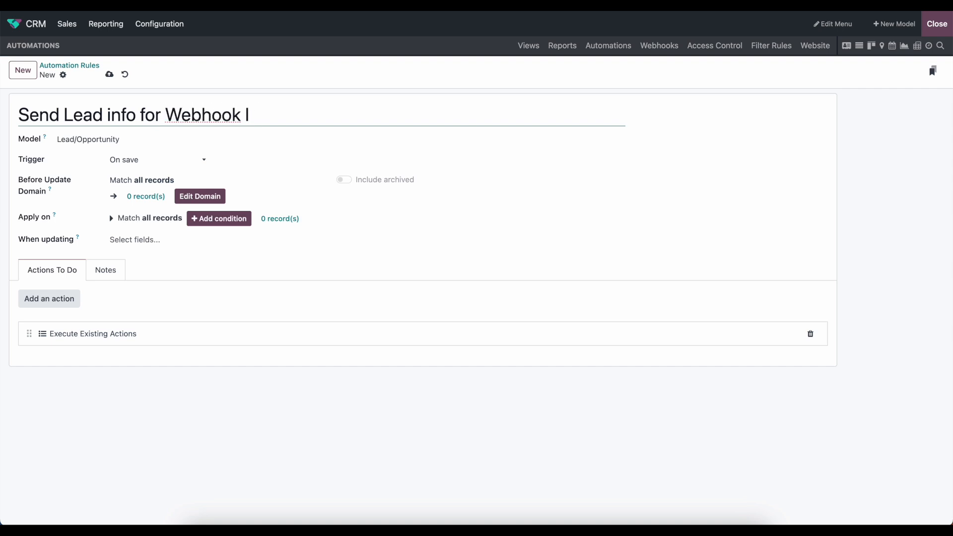
{"action": "type", "text": "FTTT"}
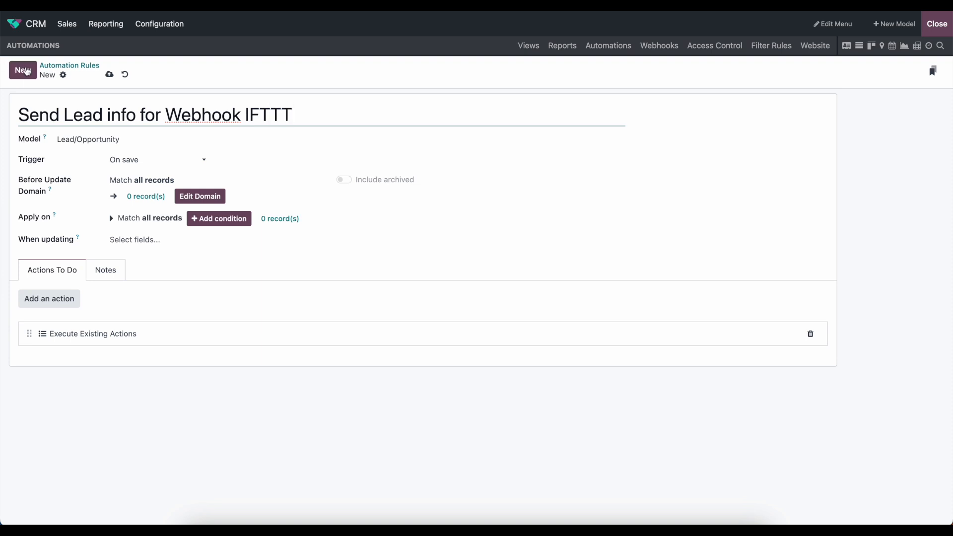
{"action": "left_click", "coordinate": [110, 75]}
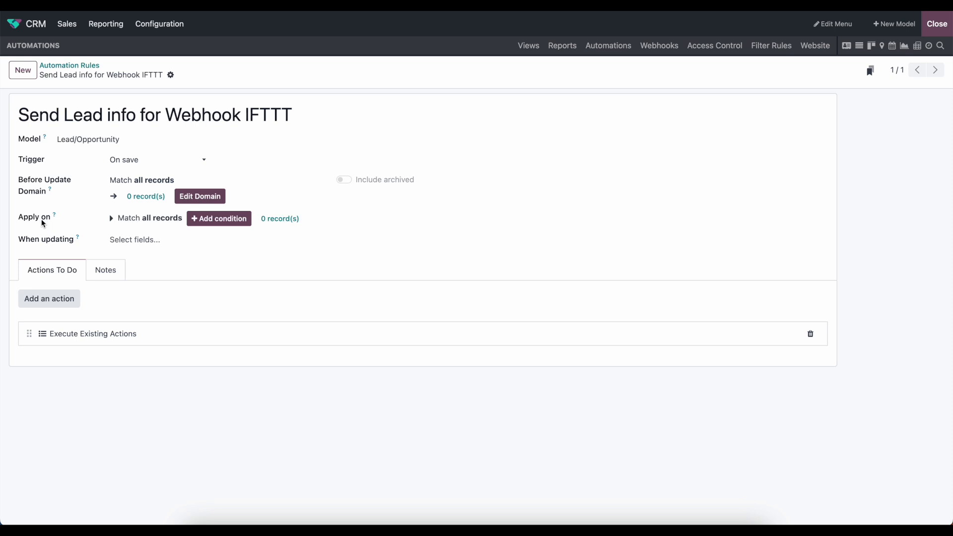
- Restrict the rule to run when the Expected Revenue field is updated, and save the rule
{"action": "left_click", "coordinate": [150, 240]}
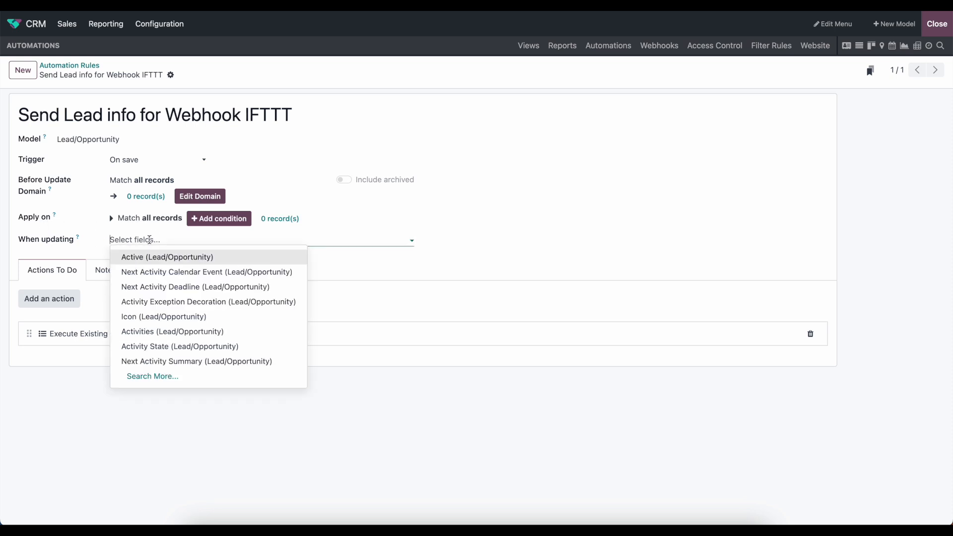
{"action": "type", "text": "exp"}
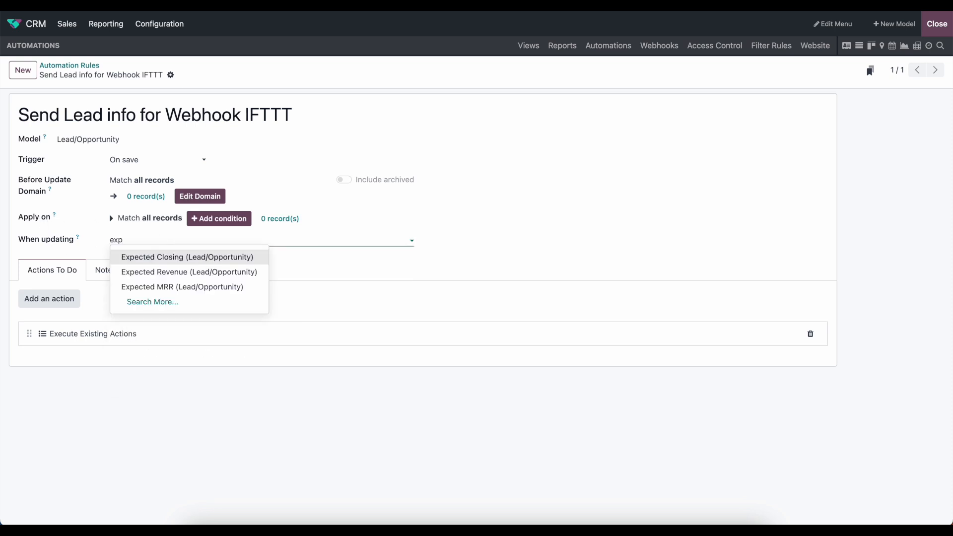
{"action": "left_click", "coordinate": [154, 274]}
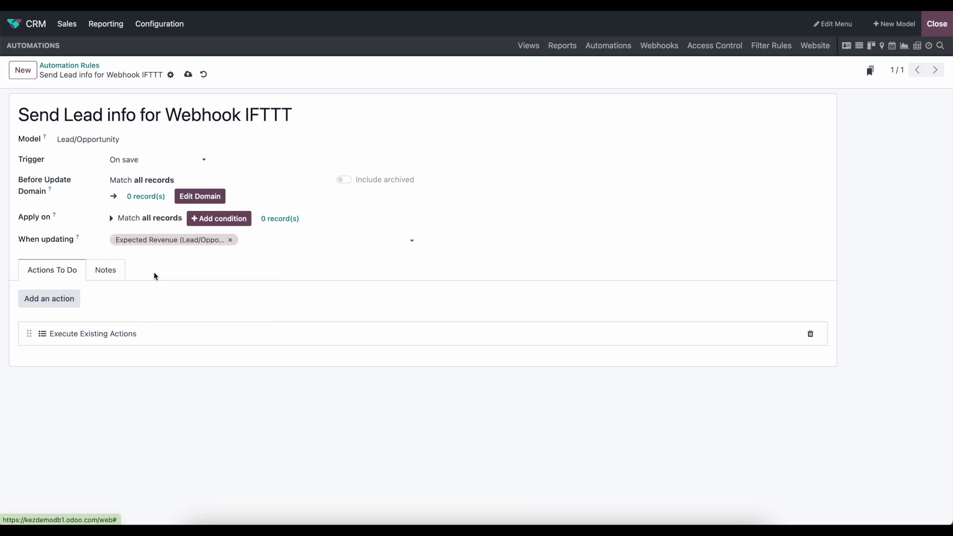
{"action": "left_click", "coordinate": [188, 75]}
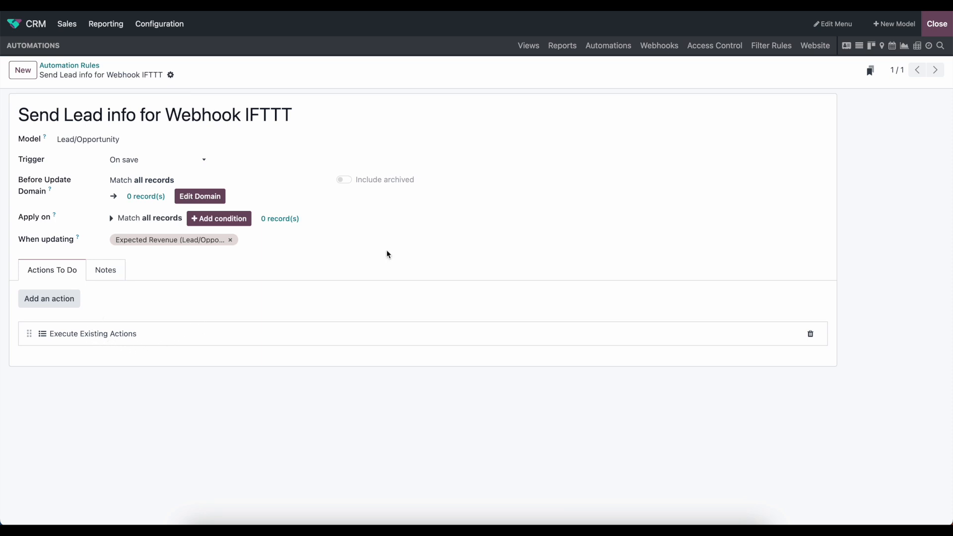
- Leave Studio, go to Server Actions, and search for lead to open the Send Lead Information action
{"action": "left_click", "coordinate": [927, 22]}
{"action": "left_click", "coordinate": [15, 24]}
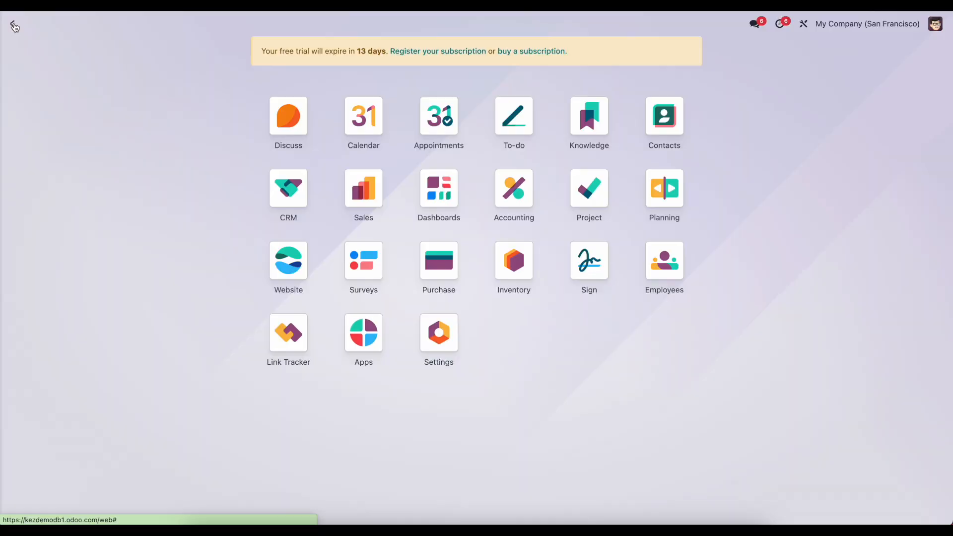
{"action": "type", "text": "server"}
{"action": "key", "text": "Return"}
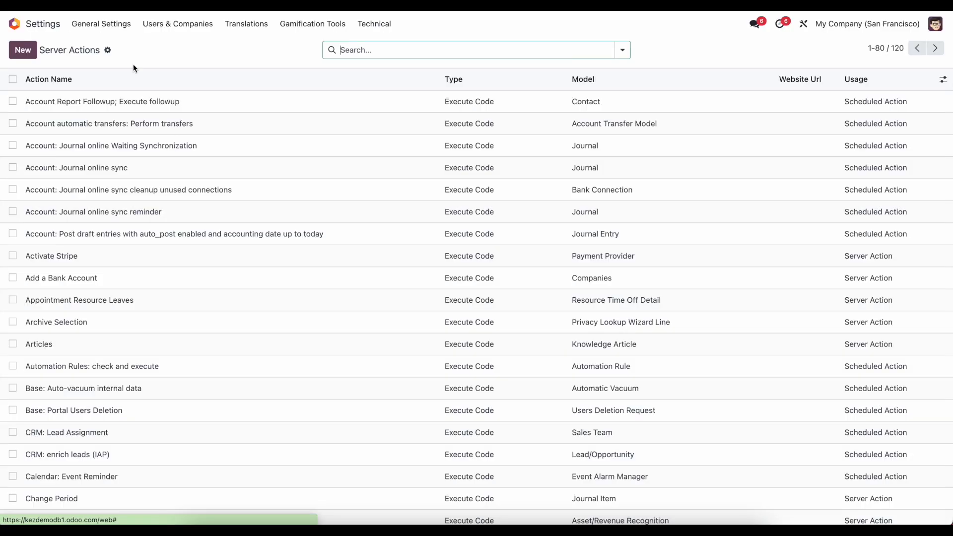
{"action": "type", "text": "lead"}
{"action": "key", "text": "Return"}
{"action": "left_click", "coordinate": [115, 167]}
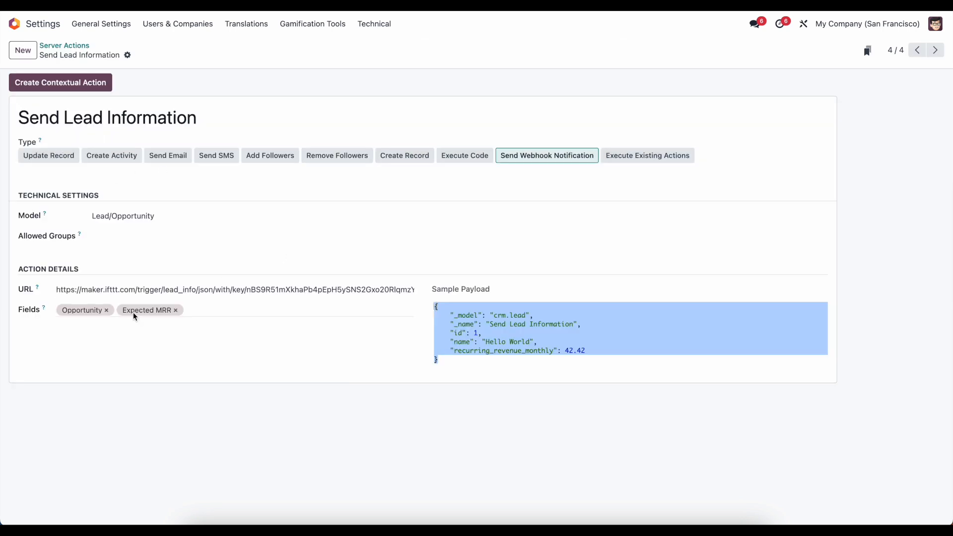
- Replace the Expected MRR field with Expected Revenue in the webhook action's payload fields and save the action
{"action": "left_click", "coordinate": [176, 312]}
{"action": "left_click", "coordinate": [175, 310]}
{"action": "type", "text": "expe"}
{"action": "left_click", "coordinate": [189, 342]}
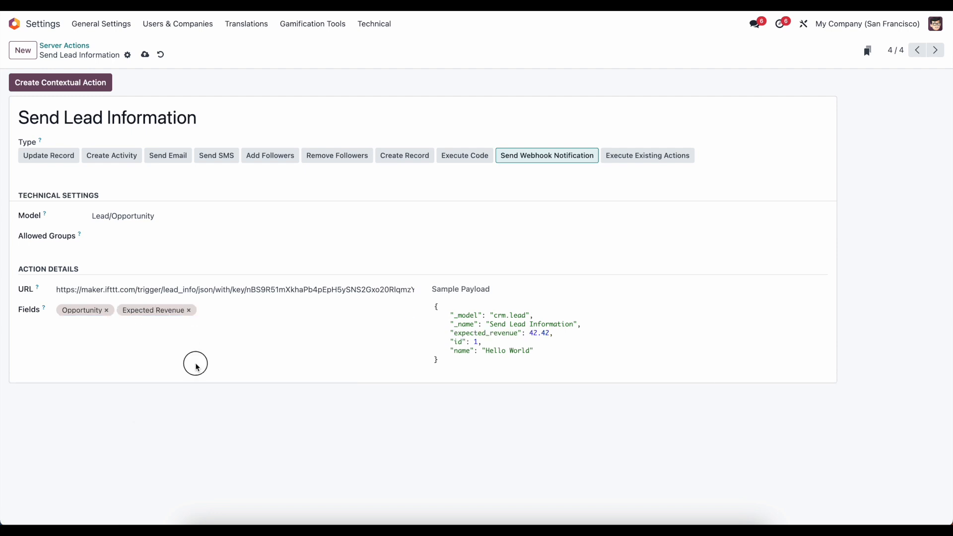
{"action": "left_click", "coordinate": [145, 54]}
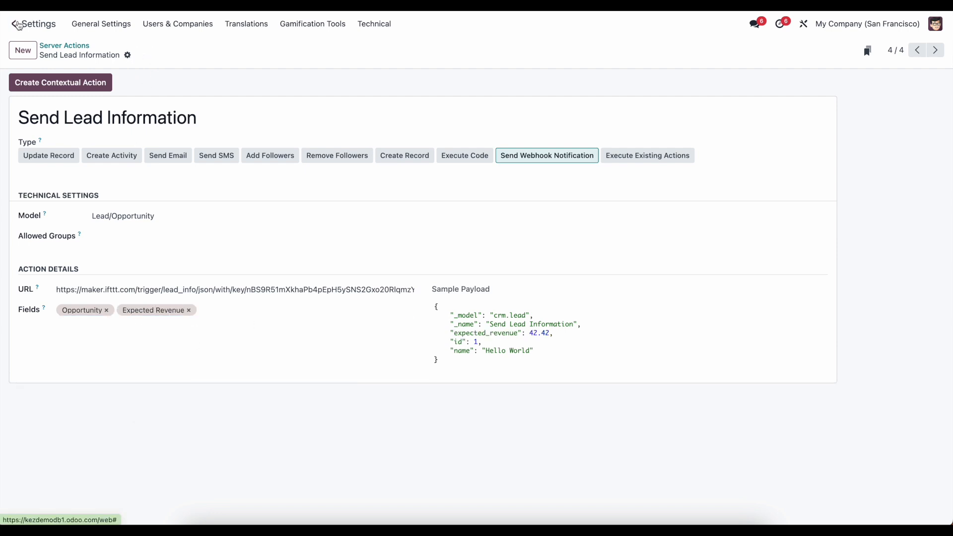
- Create a CRM opportunity named New Record Test with an expected revenue of 5000 and save it
{"action": "left_click", "coordinate": [19, 24]}
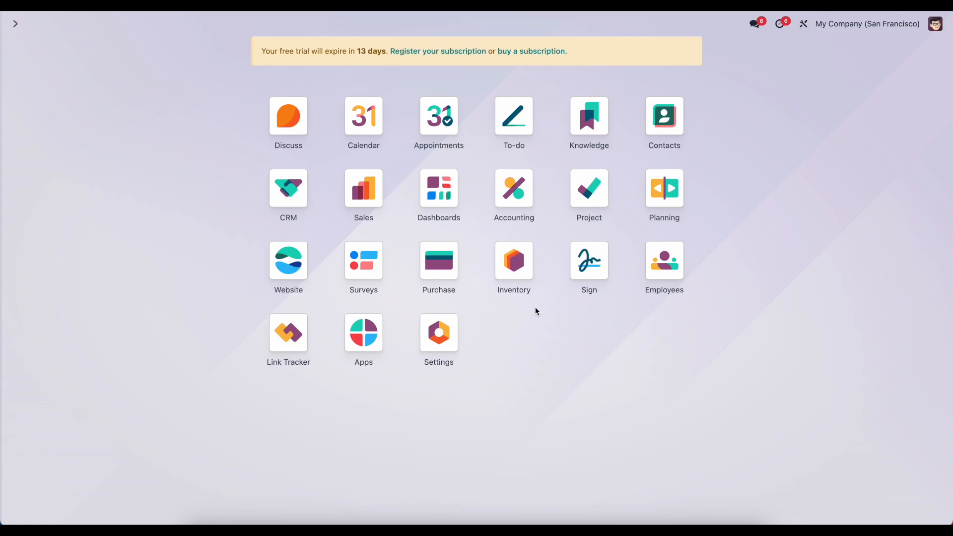
{"action": "left_click", "coordinate": [291, 194]}
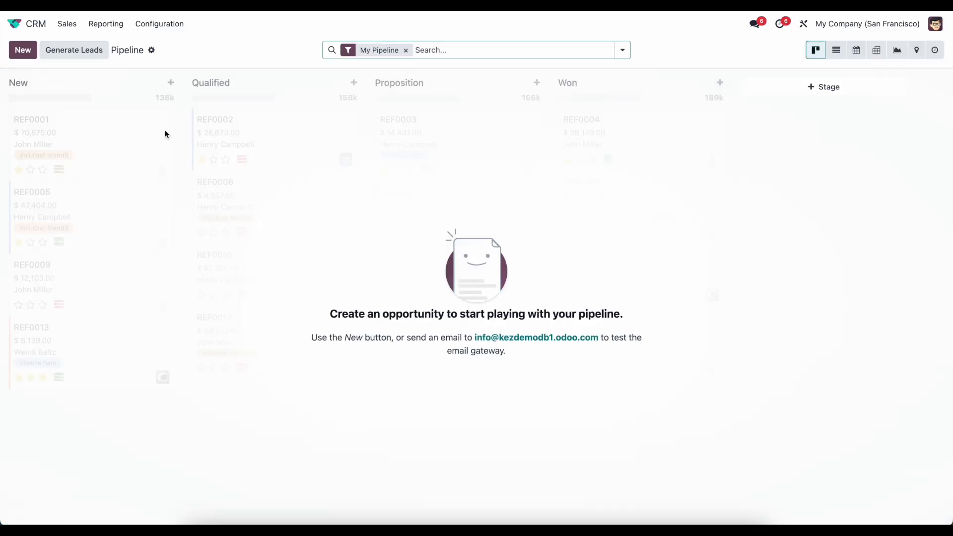
{"action": "left_click", "coordinate": [836, 50]}
{"action": "left_click", "coordinate": [23, 50]}
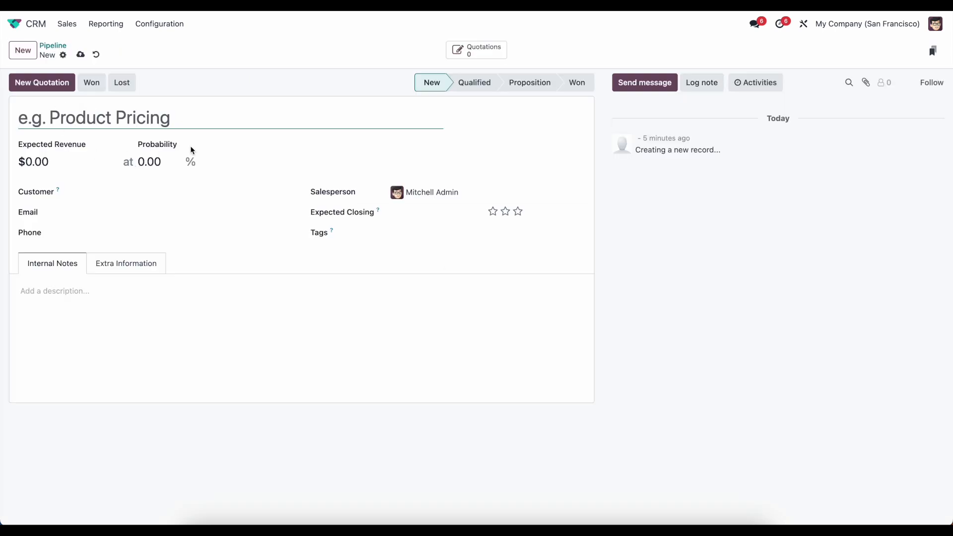
{"action": "type", "text": "New Re"}
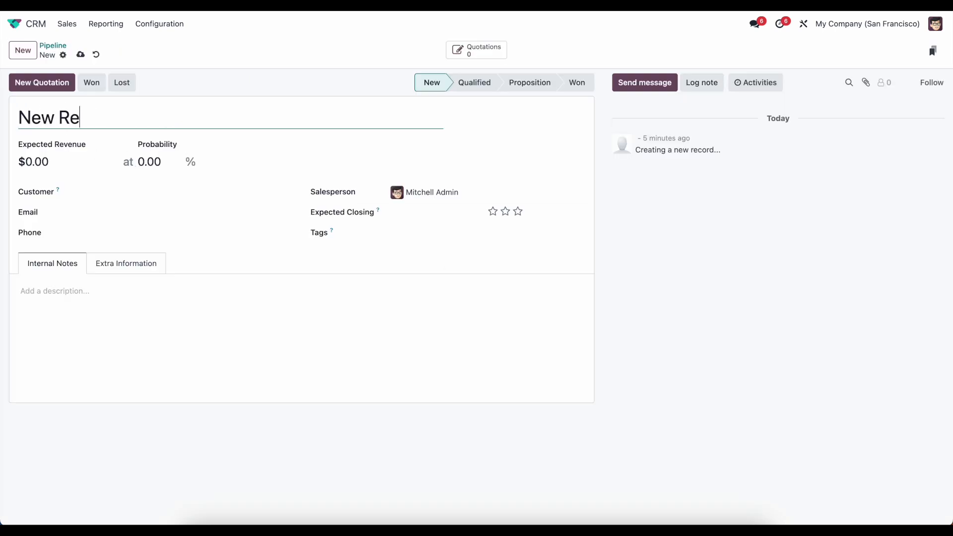
{"action": "type", "text": "cord Test"}
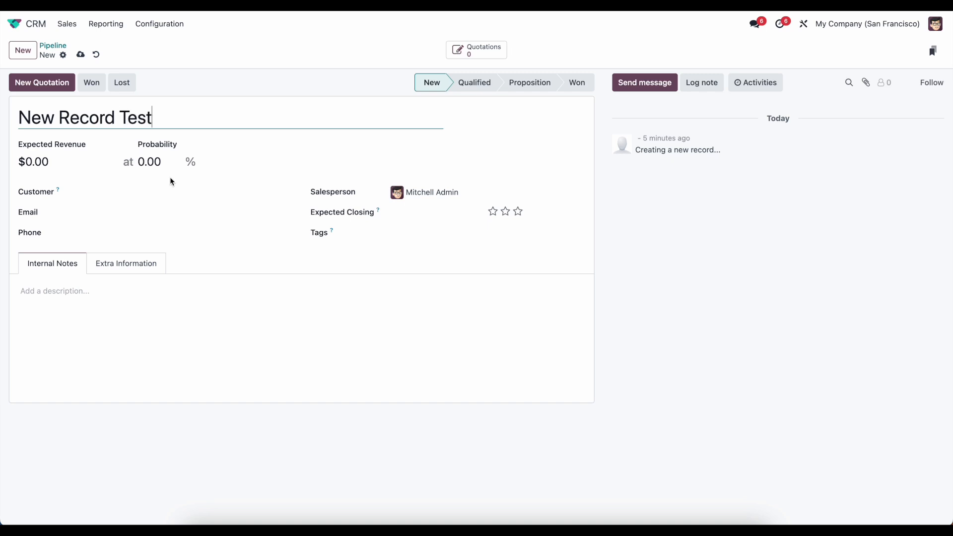
{"action": "left_click", "coordinate": [62, 167]}
{"action": "type", "text": "5000"}
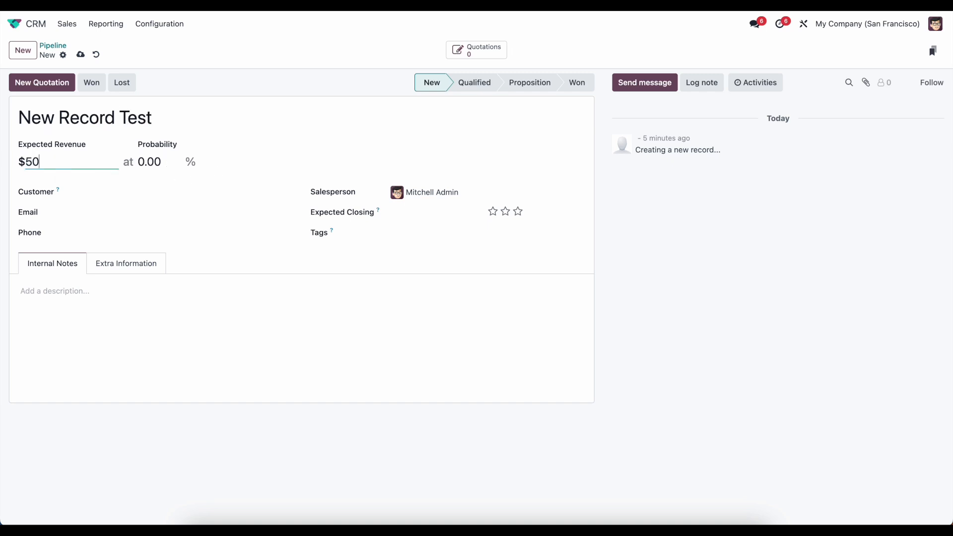
{"action": "left_click", "coordinate": [80, 55]}
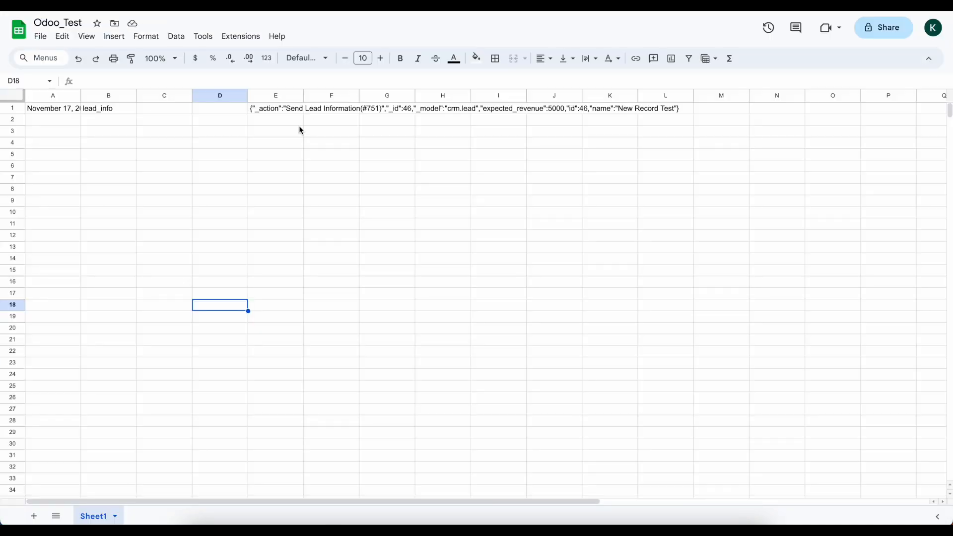
- In the Odoo_Test spreadsheet in Google Sheets, widen column A and examine the logged date, event name and payload
{"action": "left_click_drag", "start_coordinate": [81, 95], "coordinate": [136, 94]}
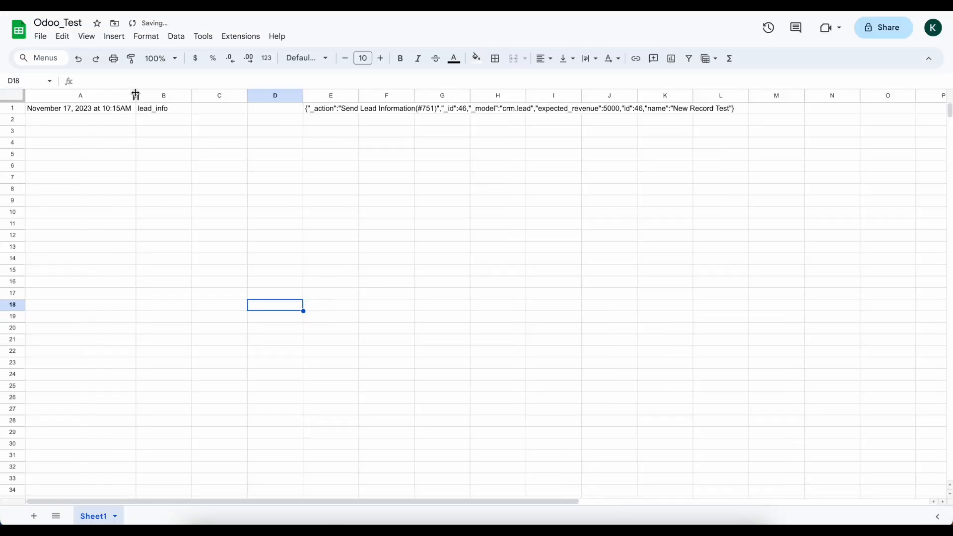
{"action": "left_click", "coordinate": [106, 109]}
{"action": "left_click", "coordinate": [170, 111]}
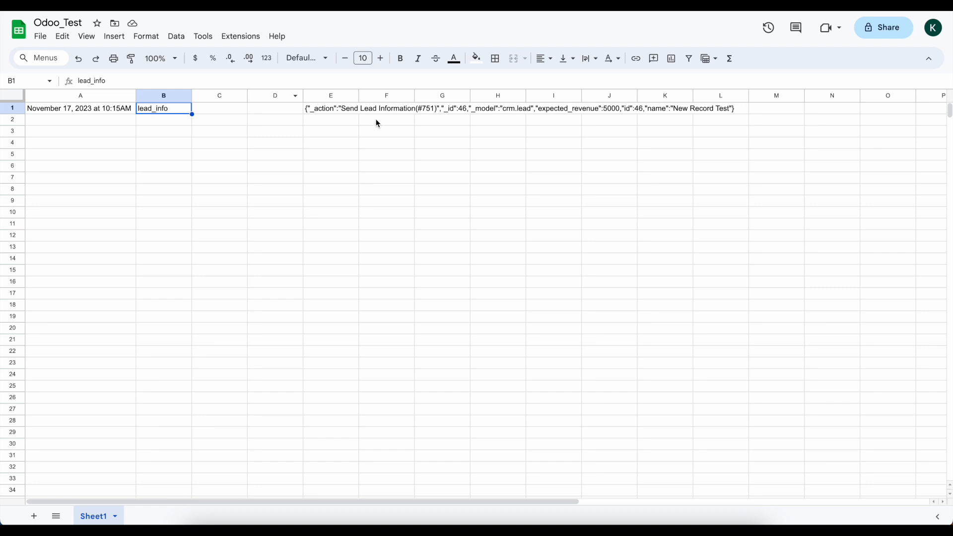
{"action": "left_click", "coordinate": [347, 110]}
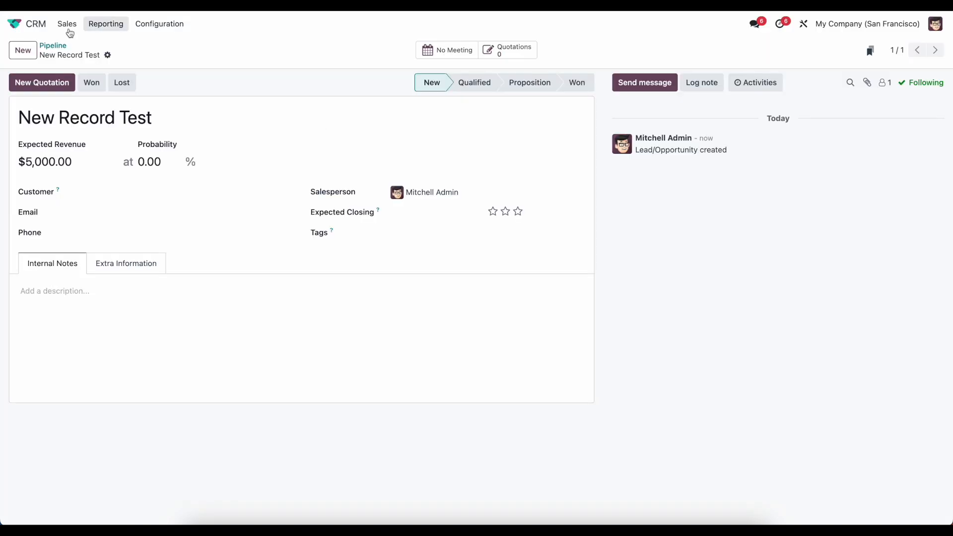
- Return to Odoo and open the webhook automations of the Sales app in Studio
{"action": "left_click", "coordinate": [15, 24]}
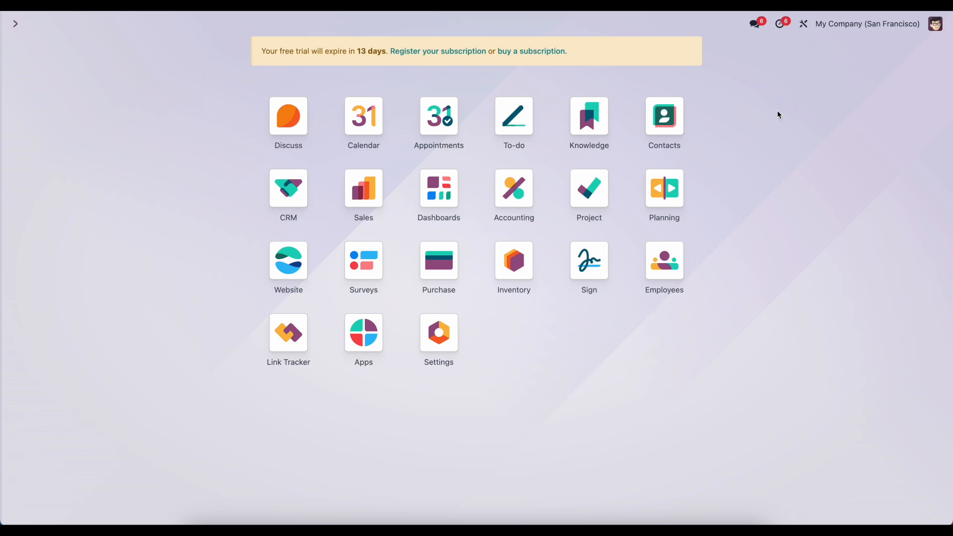
{"action": "left_click", "coordinate": [803, 25]}
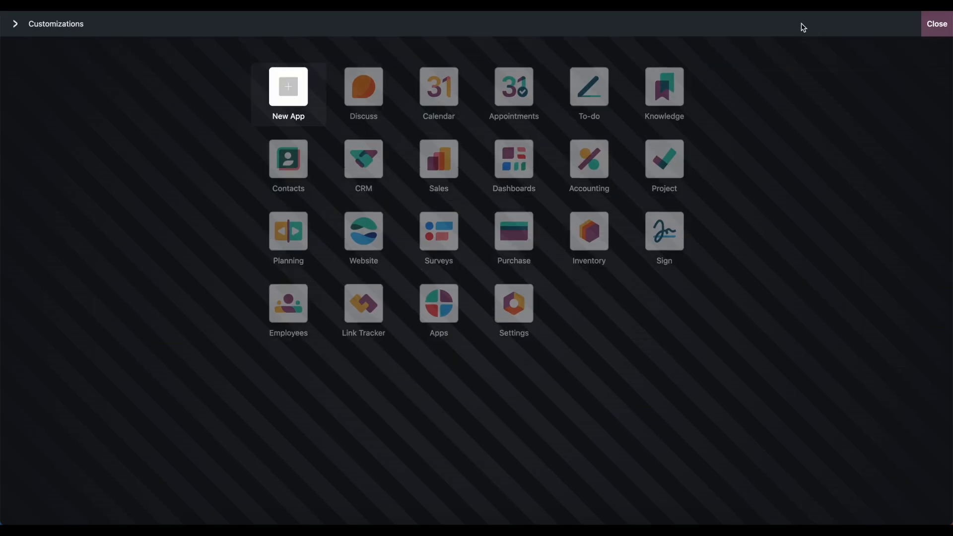
{"action": "left_click", "coordinate": [933, 24]}
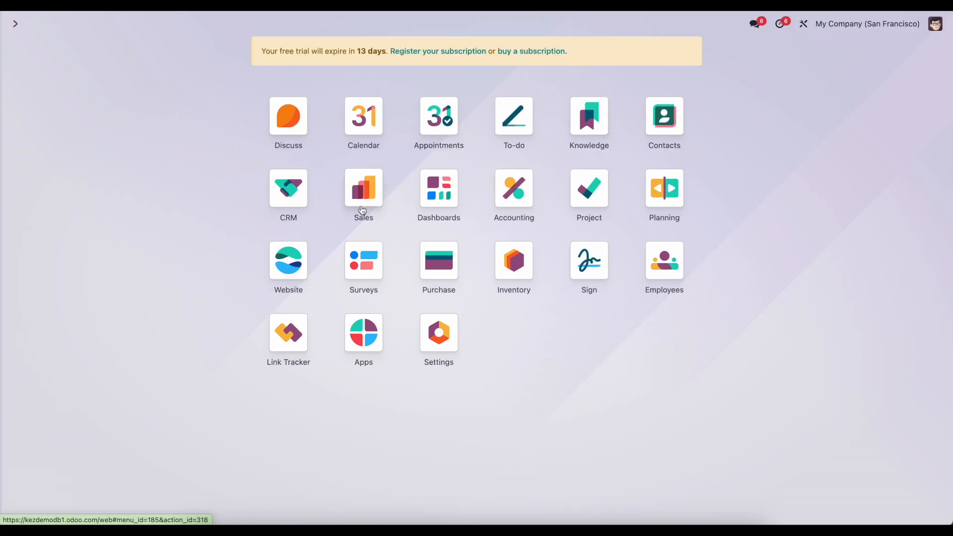
{"action": "left_click", "coordinate": [364, 188]}
{"action": "left_click", "coordinate": [804, 25]}
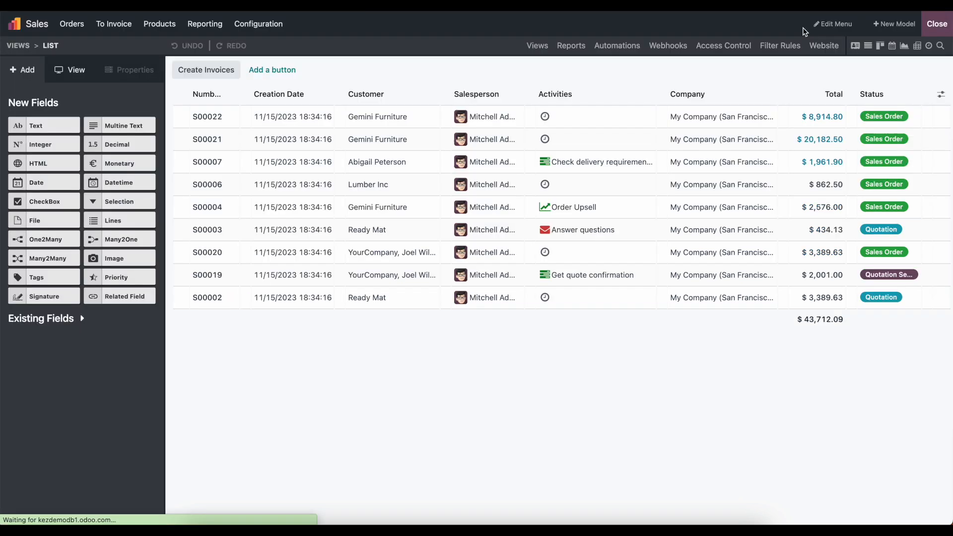
{"action": "left_click", "coordinate": [667, 45]}
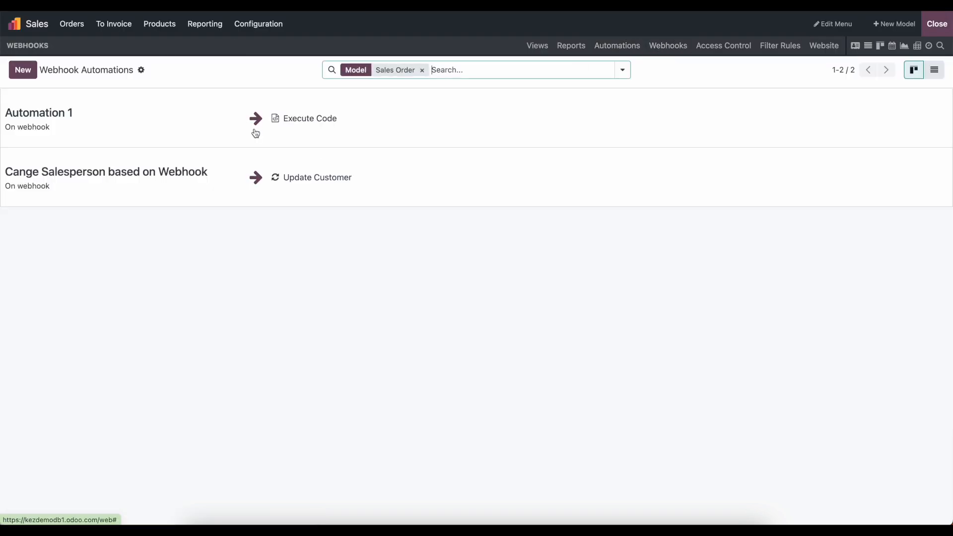
- Review Automation 1's target record expression and its Execute Code action, then return to the webhook automations list
{"action": "left_click", "coordinate": [152, 124]}
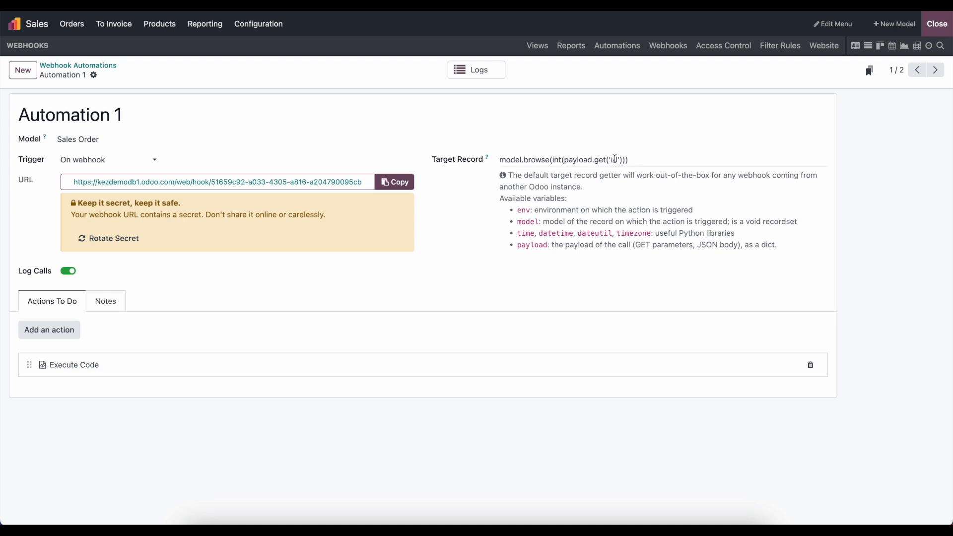
{"action": "left_click_drag", "start_coordinate": [563, 159], "coordinate": [654, 160]}
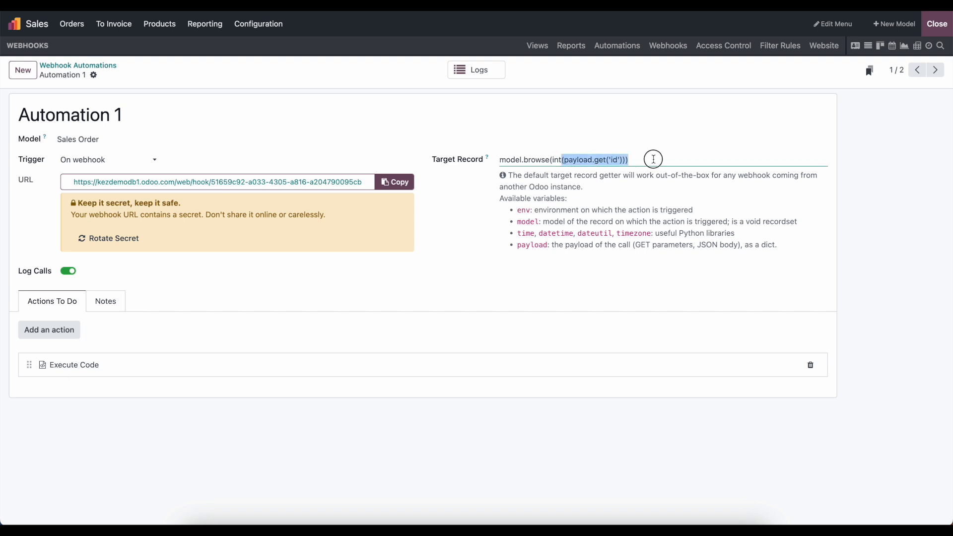
{"action": "left_click", "coordinate": [497, 246]}
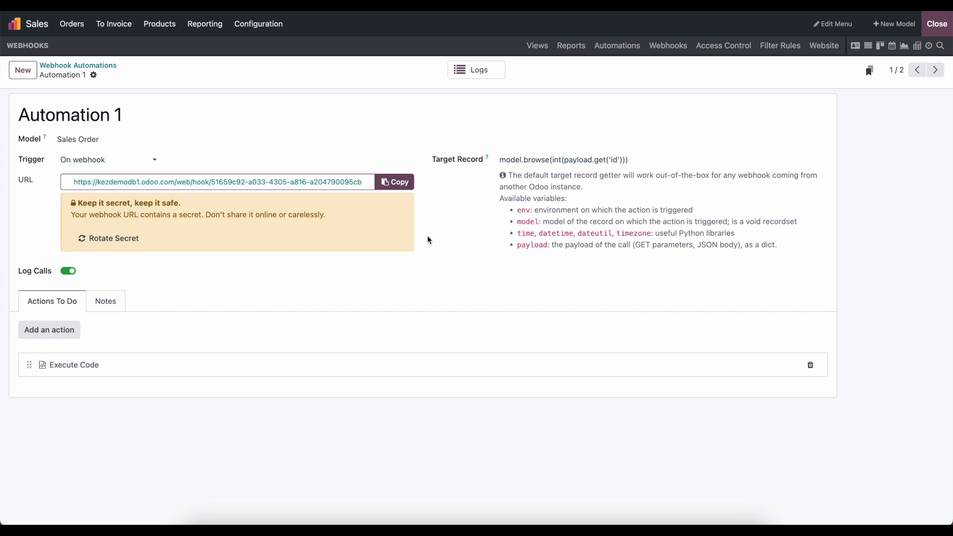
{"action": "left_click", "coordinate": [164, 364]}
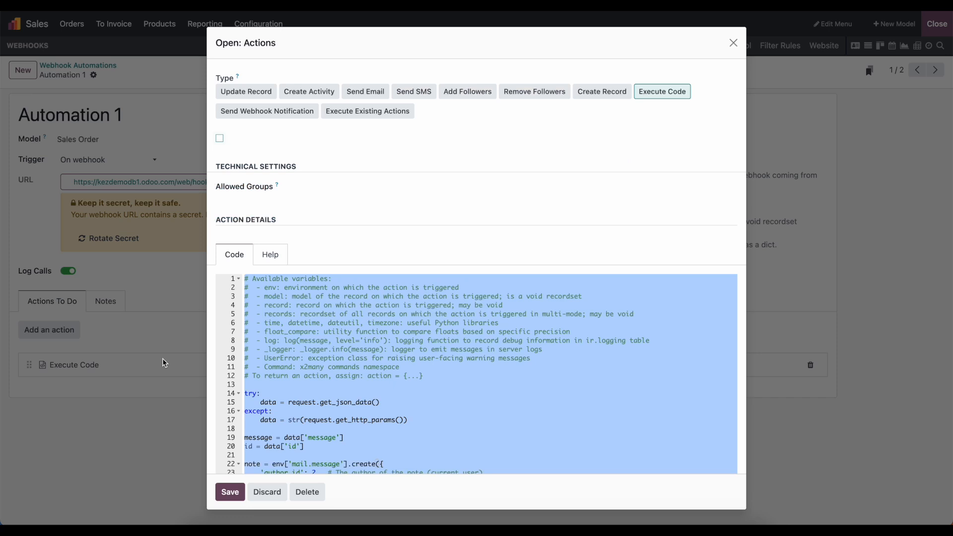
{"action": "scroll", "coordinate": [309, 255], "scroll_direction": "down", "scroll_amount": 3}
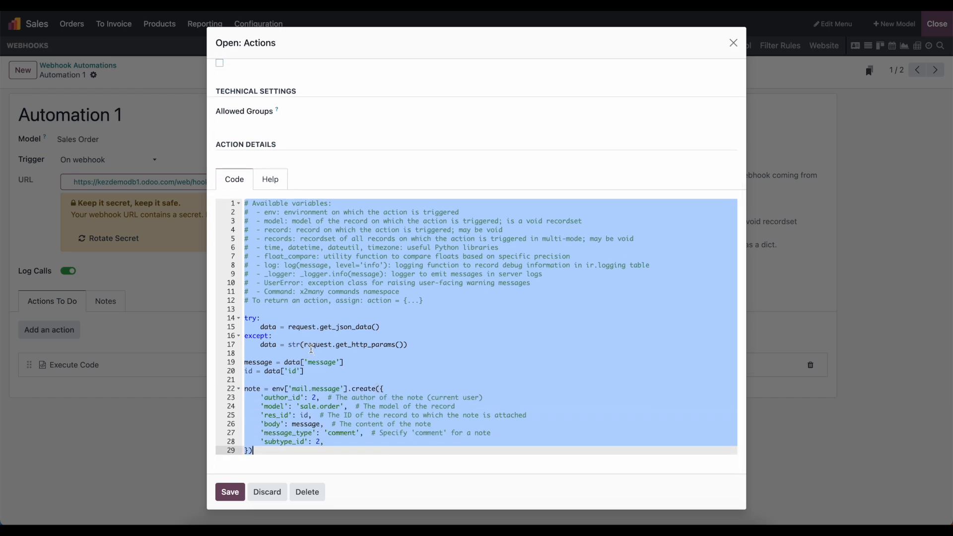
{"action": "left_click", "coordinate": [312, 346]}
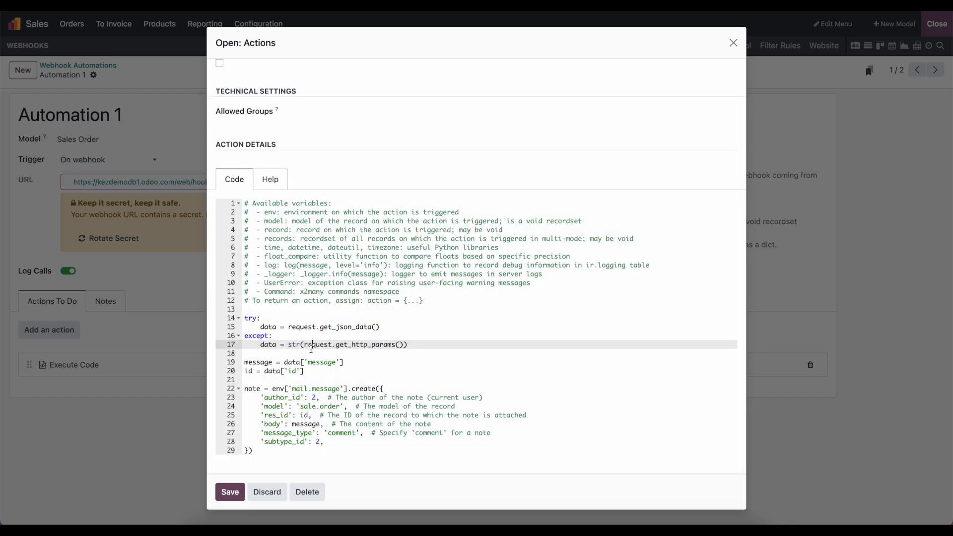
{"action": "left_click", "coordinate": [733, 43]}
{"action": "left_click", "coordinate": [100, 65]}
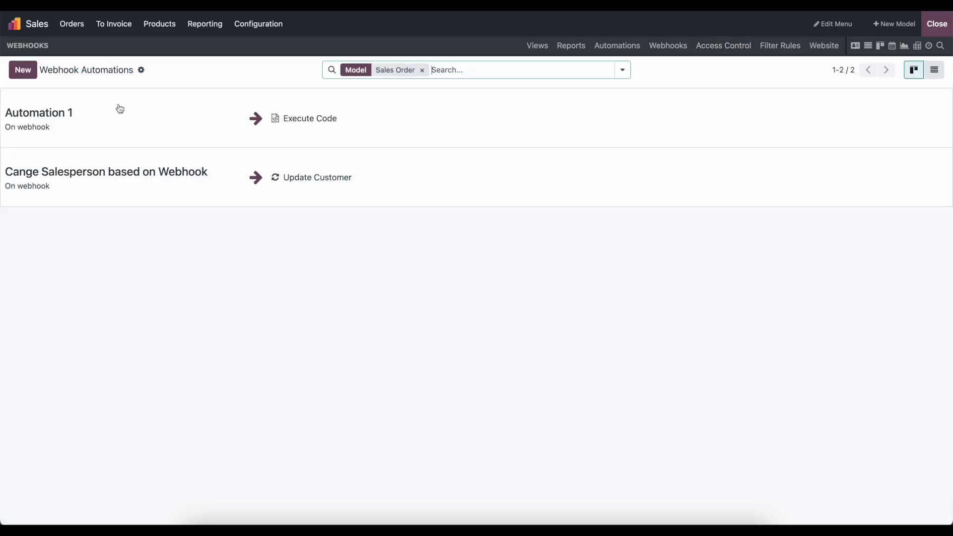
- Review the webhook automation "Cange Salesperson based on Webhook" and its update action, then exit Studio to the Odoo home screen
{"action": "left_click", "coordinate": [143, 175]}
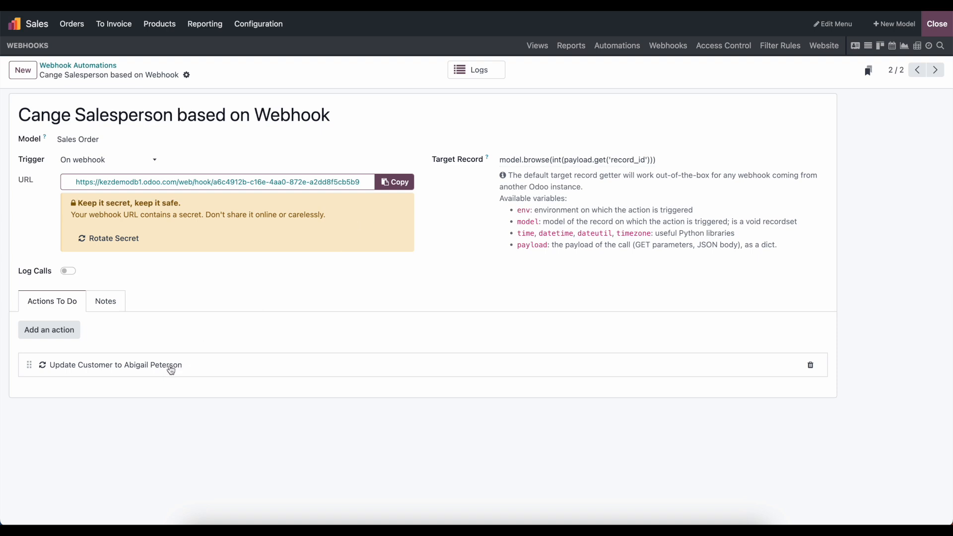
{"action": "left_click", "coordinate": [933, 37]}
{"action": "left_click", "coordinate": [15, 24]}
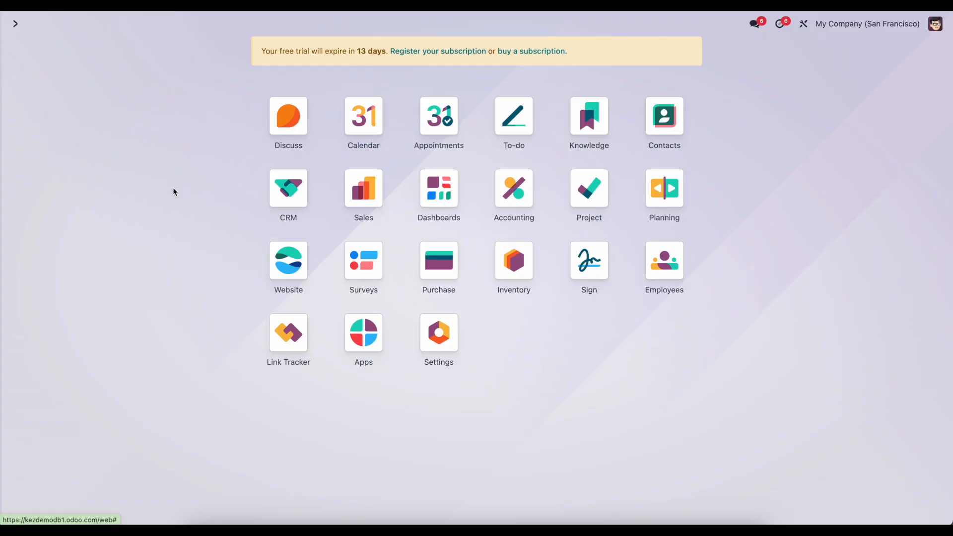
- Find the server actions, filter them by "lead", and open the Send Lead Information action to examine its webhook settings and sample payload
{"action": "type", "text": "server"}
{"action": "key", "text": "Return"}
{"action": "type", "text": "lead"}
{"action": "key", "text": "Return"}
{"action": "left_click", "coordinate": [177, 168]}
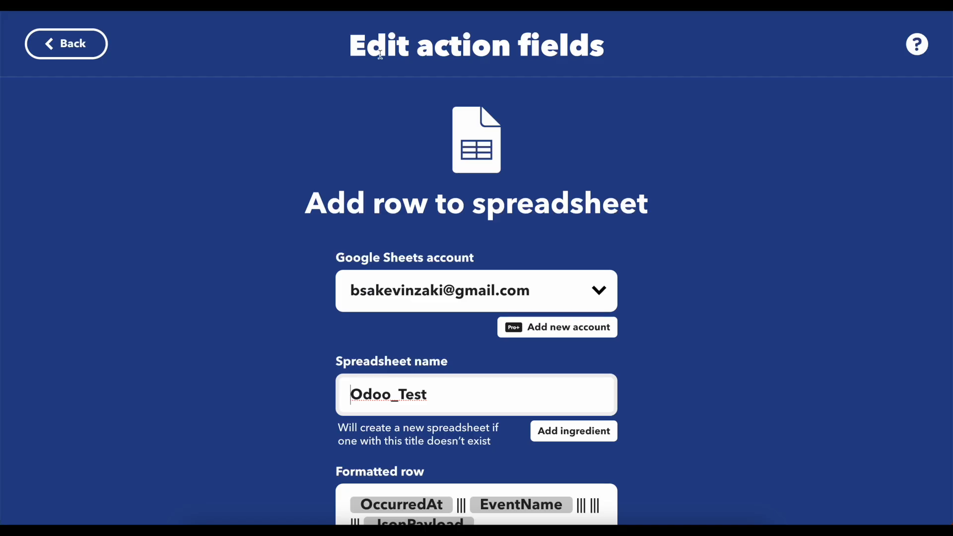
- Review the fields of the Add row to spreadsheet action in IFTTT, then return to the Odoo home screen
{"action": "scroll", "coordinate": [446, 293], "scroll_direction": "down", "scroll_amount": 1}
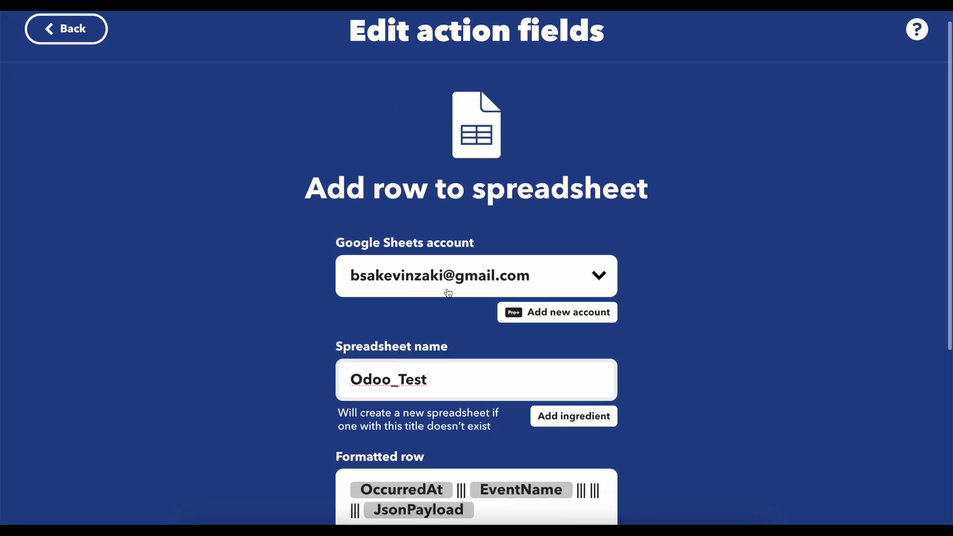
{"action": "left_click", "coordinate": [69, 31]}
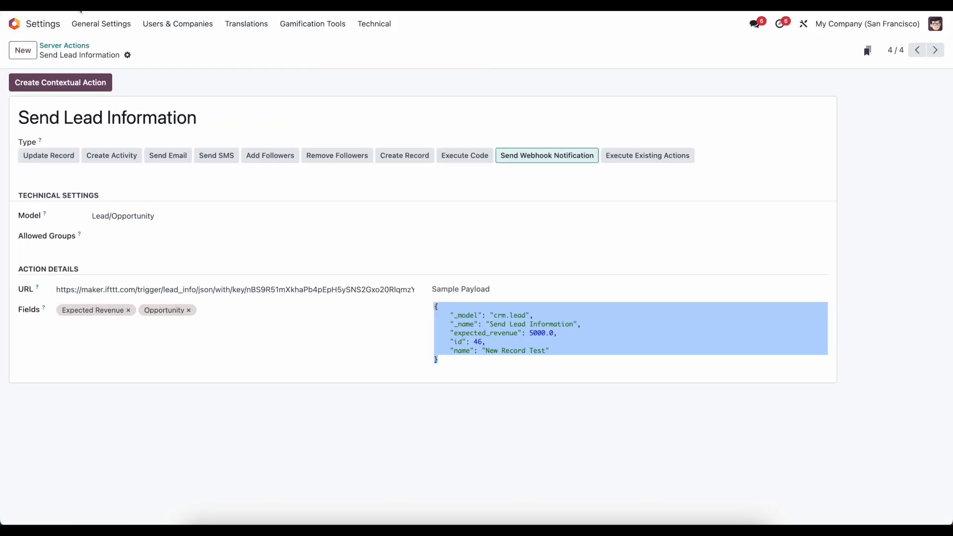
{"action": "left_click", "coordinate": [15, 24]}
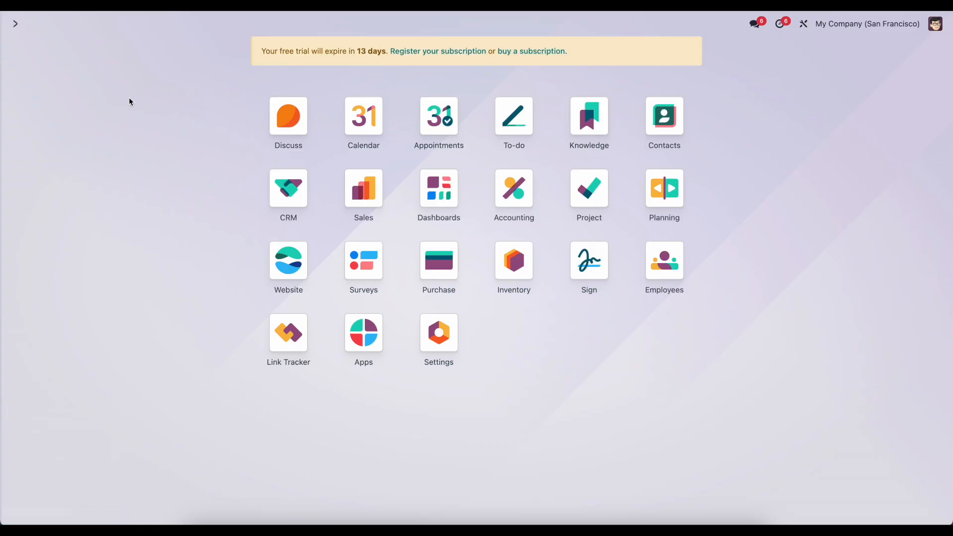